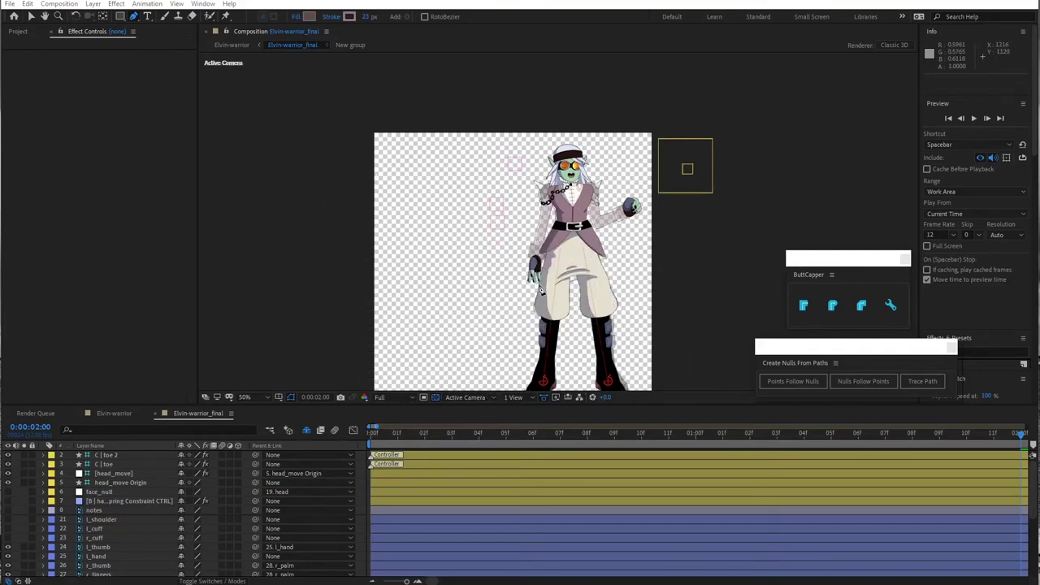
- Examine the warrior character's torso, unfinished sleeves and legs in the Elvin-warrior_final composition
scroll(540, 286, "up", 2)
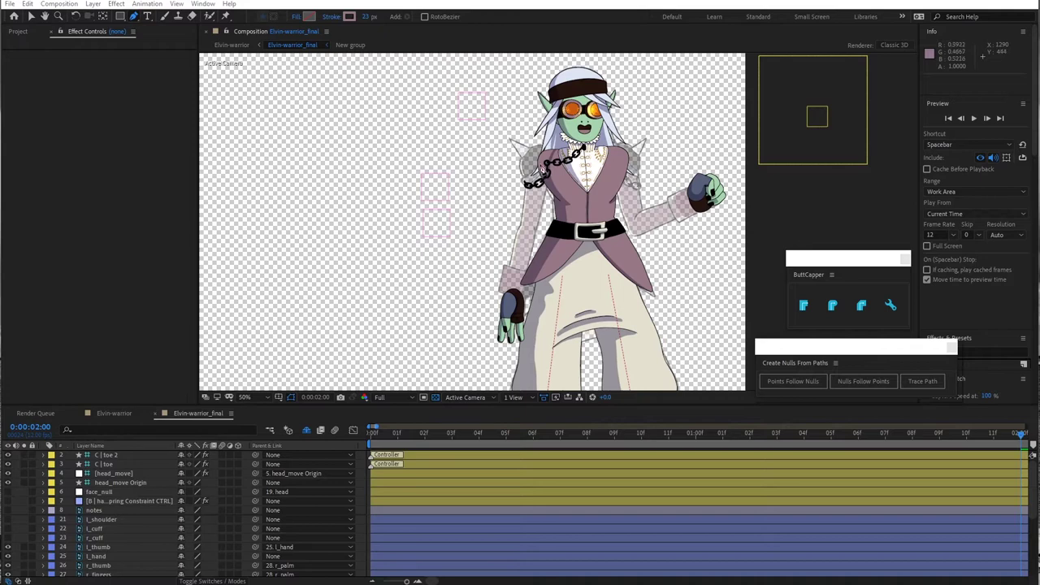
scroll(543, 166, "up", 2)
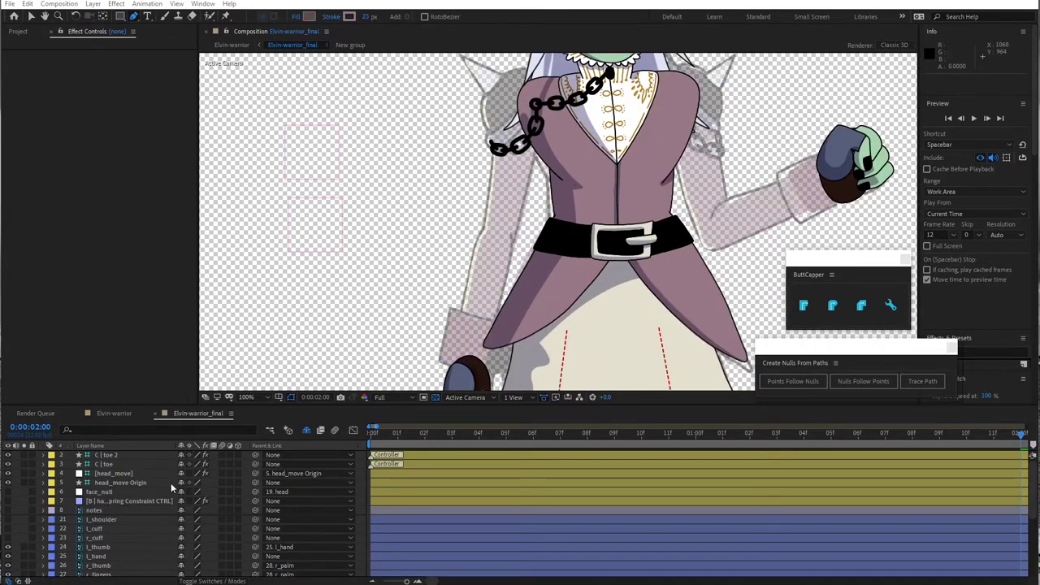
scroll(562, 150, "down", 4)
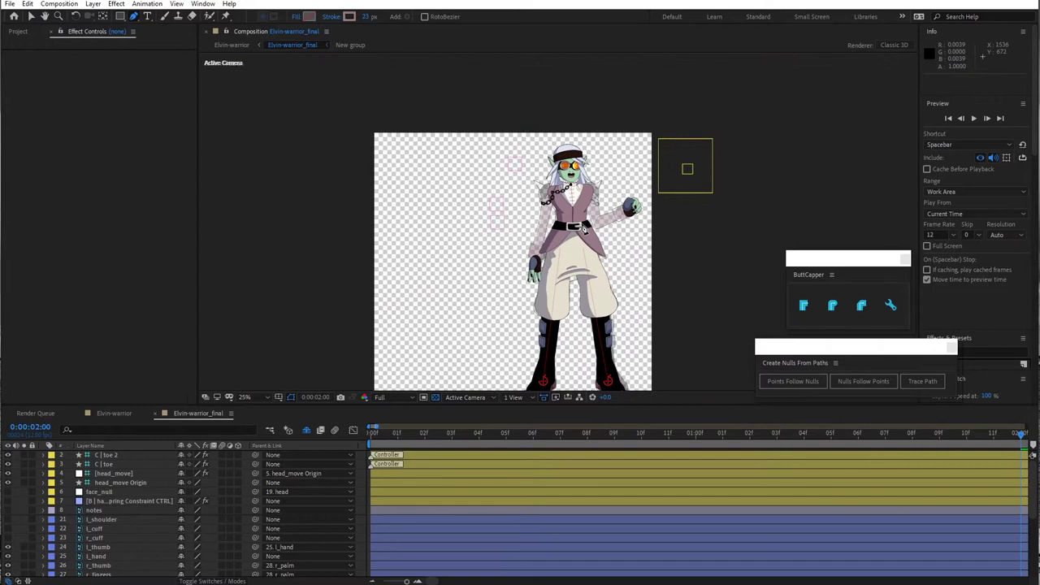
left_click_drag(583, 229, 571, 205)
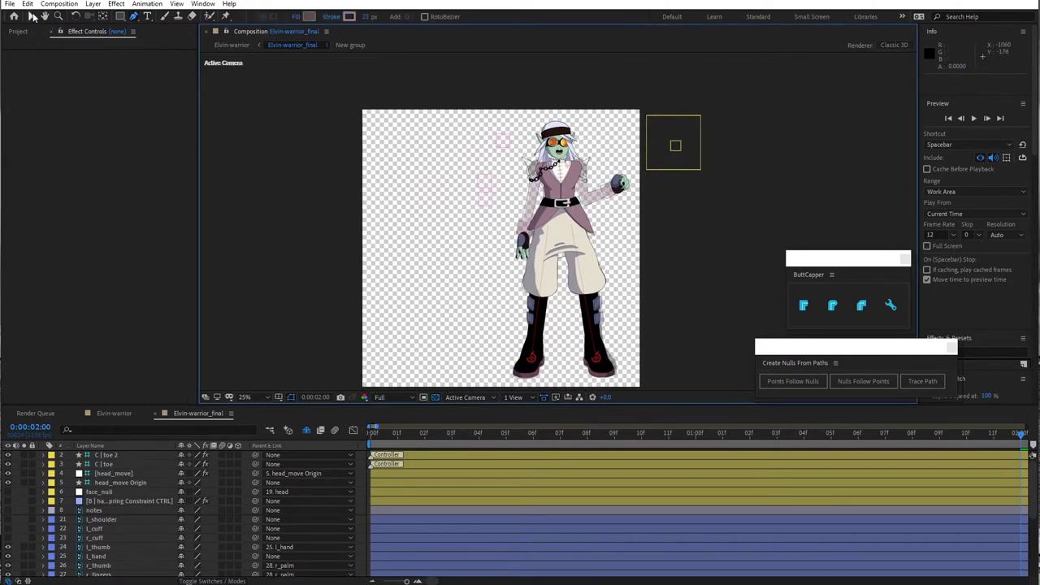
left_click(33, 16)
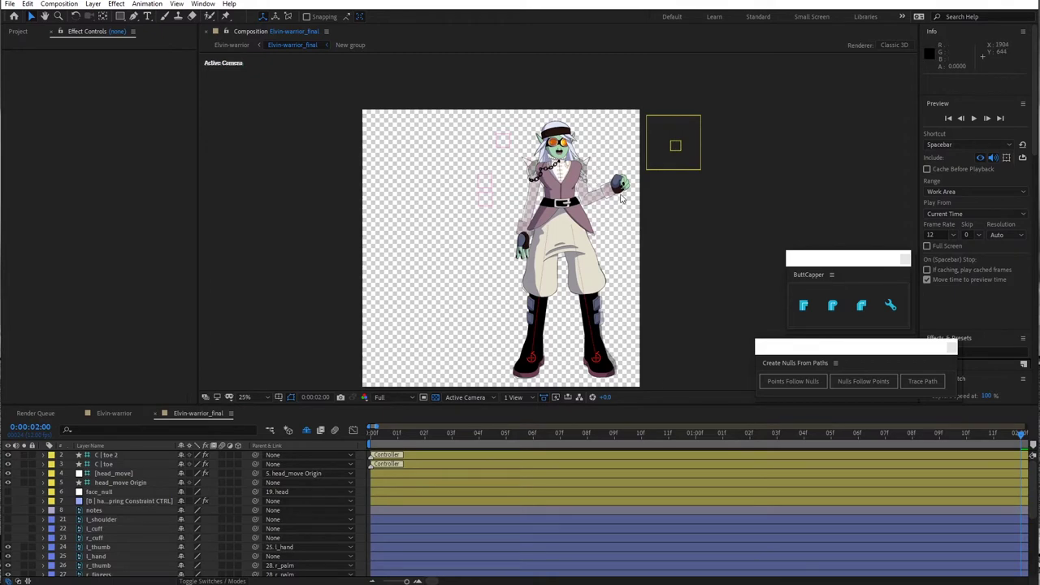
scroll(676, 170, "up", 2)
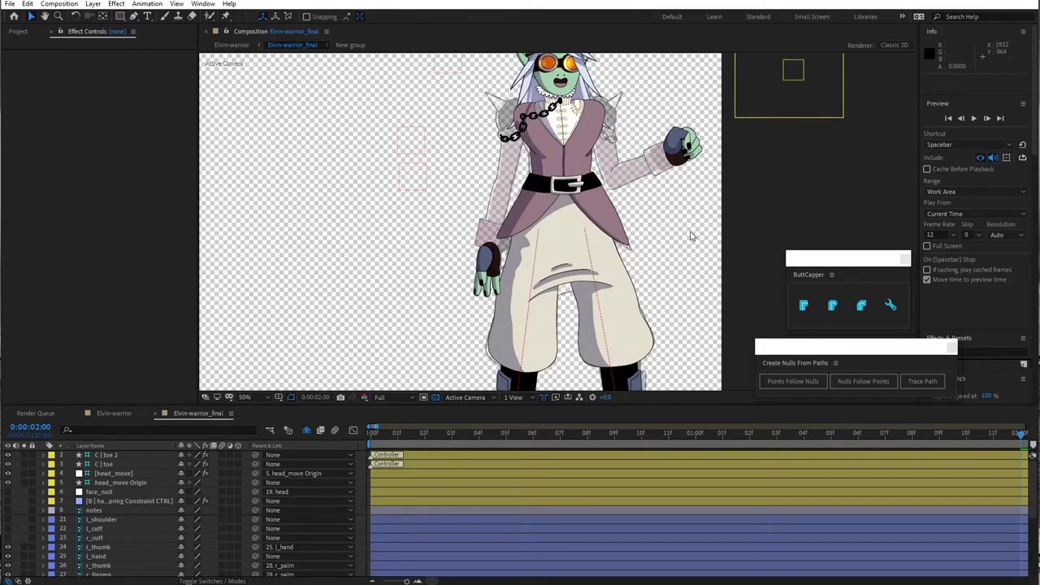
scroll(702, 199, "down", 2)
left_click(593, 226)
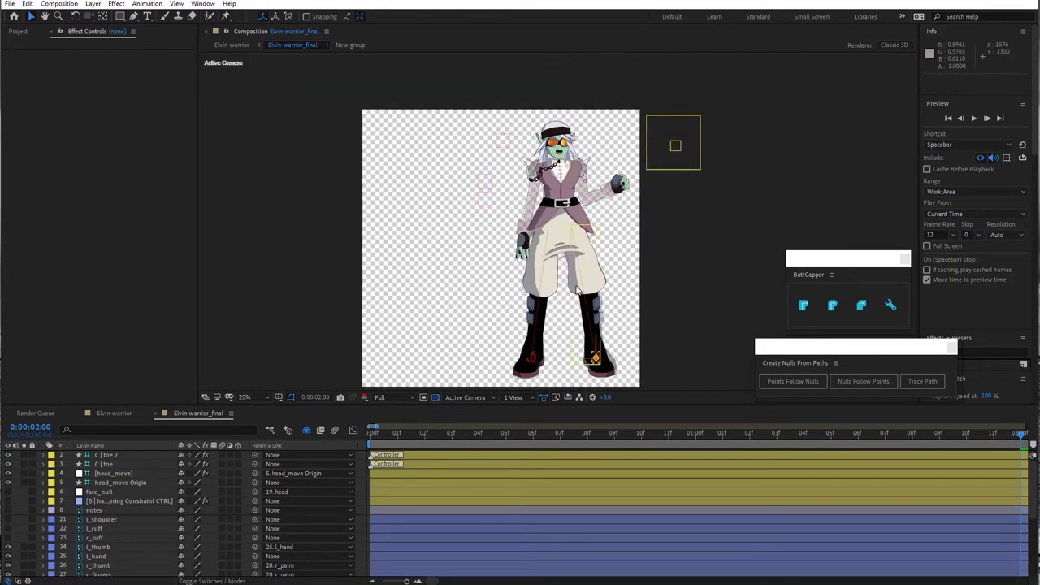
left_click(703, 179)
scroll(694, 172, "up", 3)
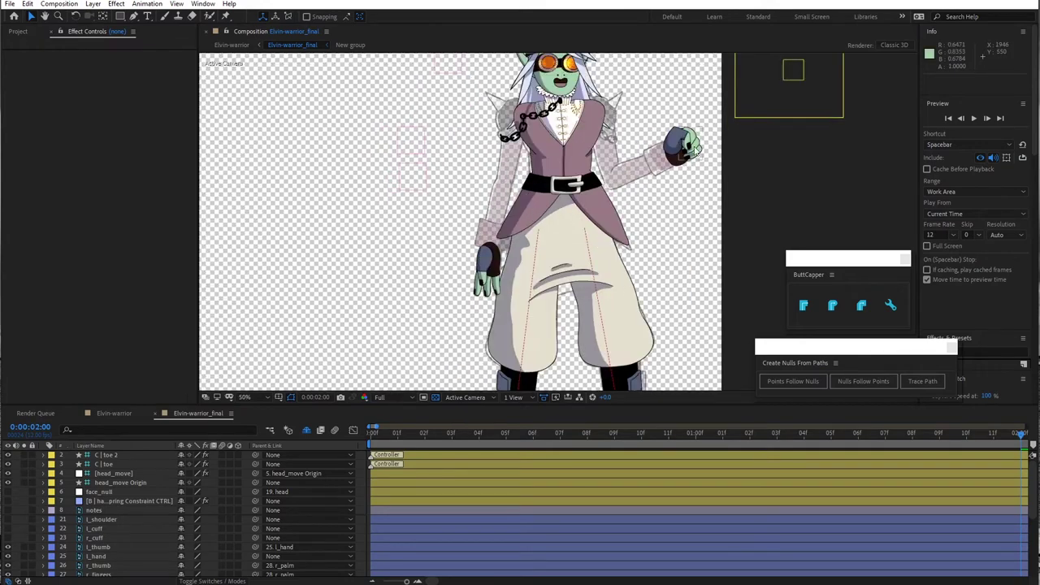
scroll(694, 172, "down", 2)
- Try out the rig by moving the head_move controller and rotating spine_null, undoing both changes
left_click(724, 152)
mouse_move(724, 152)
left_mouse_down()
mouse_move(713, 133)
mouse_move(696, 148)
mouse_move(729, 171)
mouse_move(752, 167)
mouse_move(739, 151)
mouse_move(723, 171)
mouse_move(737, 180)
mouse_move(744, 163)
mouse_move(729, 159)
left_mouse_up()
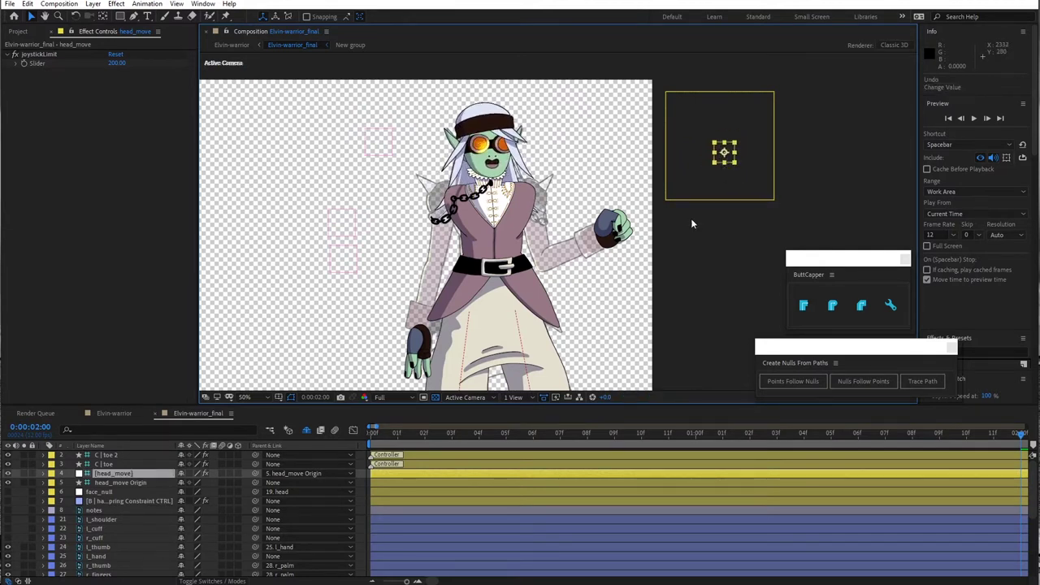
left_click(348, 229)
key("w")
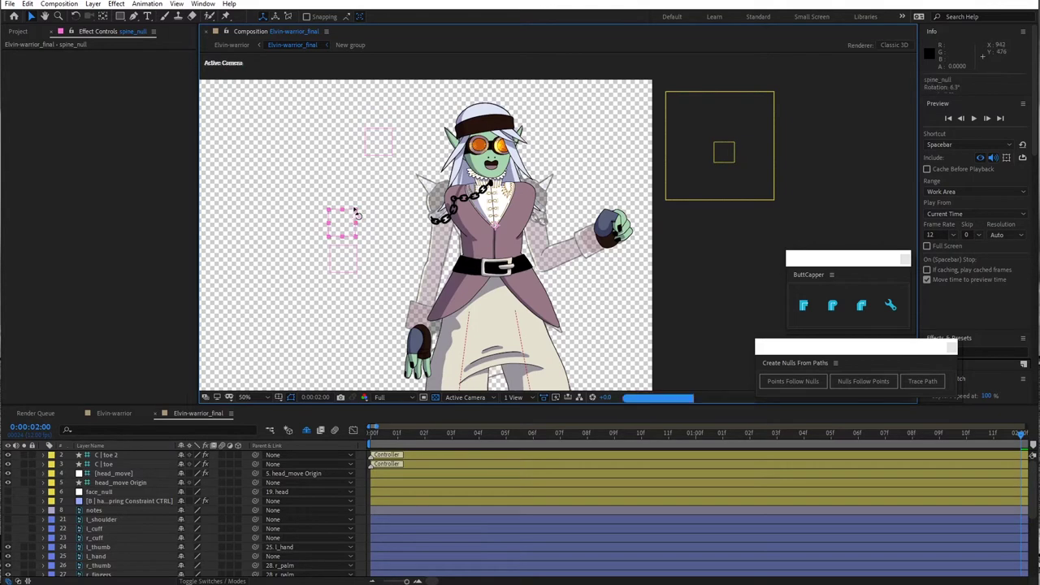
left_click_drag(348, 231, 362, 221)
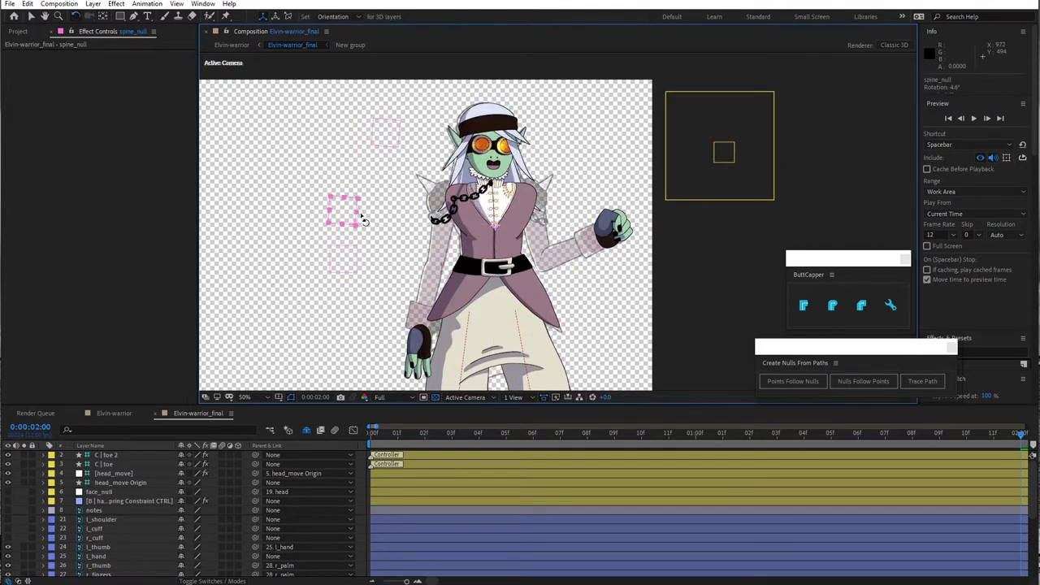
key("ctrl+z")
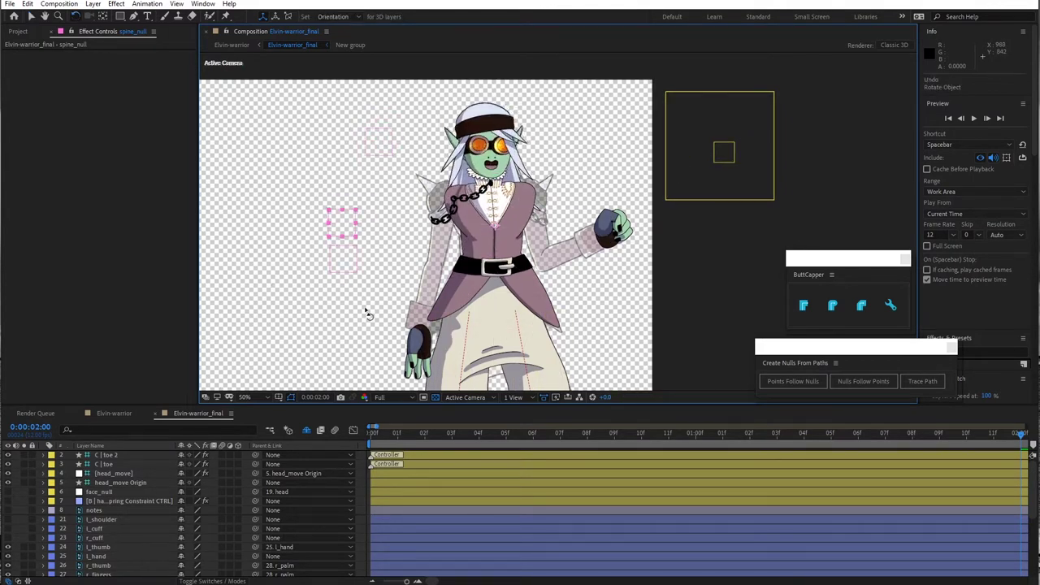
- Try raising the character's foot with the C | toe 2 controller and undo the move
left_click_drag(367, 311, 390, 158)
scroll(399, 275, "down", 2)
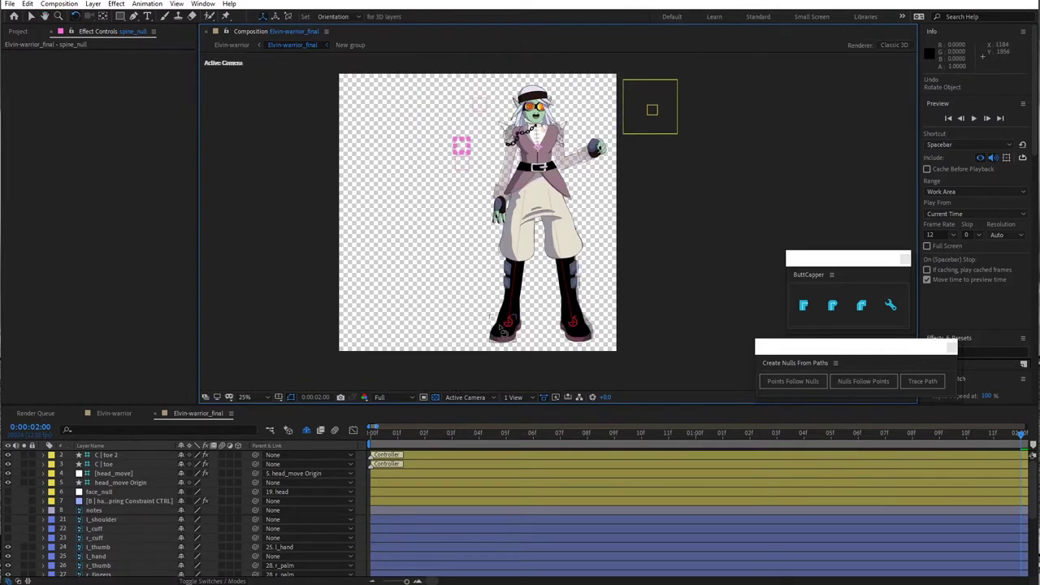
key("v")
left_click_drag(504, 329, 509, 300)
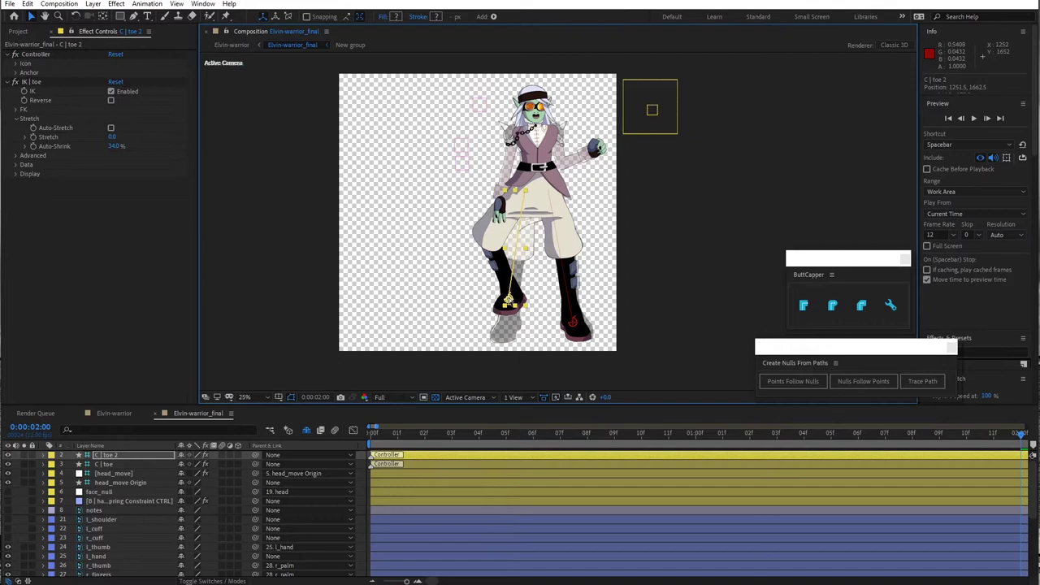
key("ctrl+z")
- Create a new empty shape layer for the sleeve, with the Pen tool ready for drawing
scroll(526, 224, "up", 2)
left_click_drag(507, 148, 532, 257)
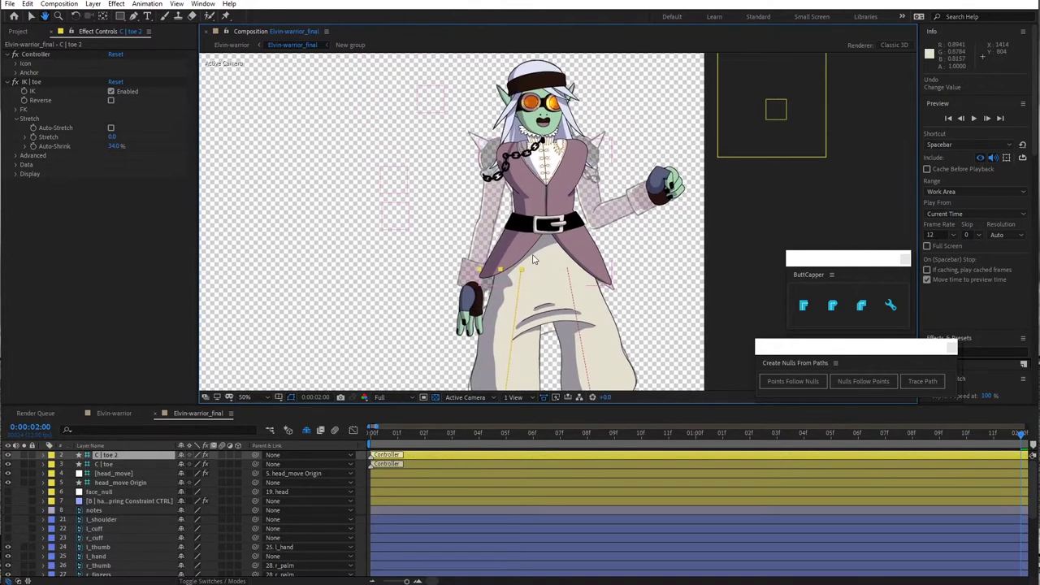
scroll(529, 256, "up", 2)
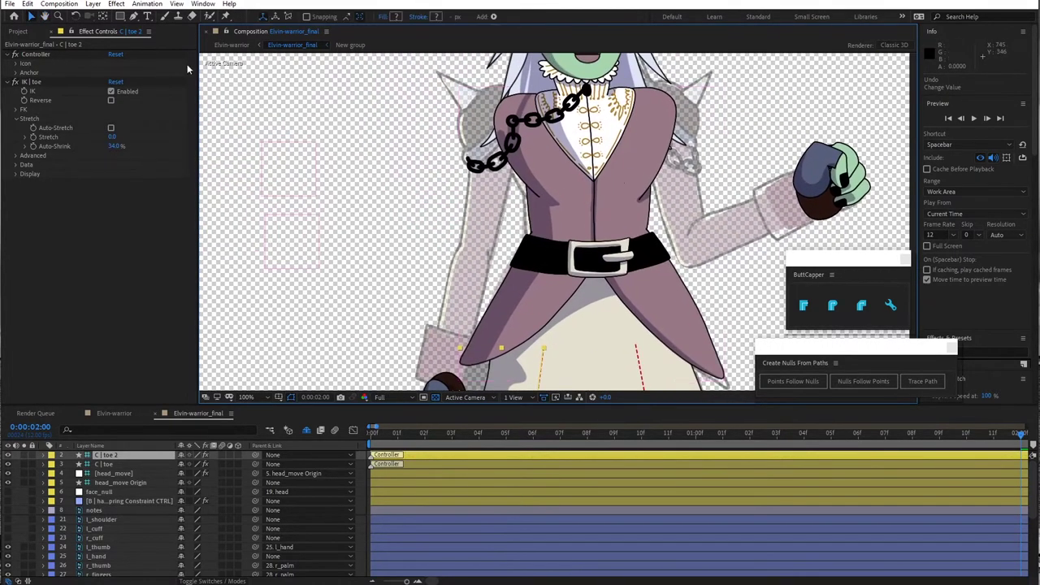
left_click(135, 16)
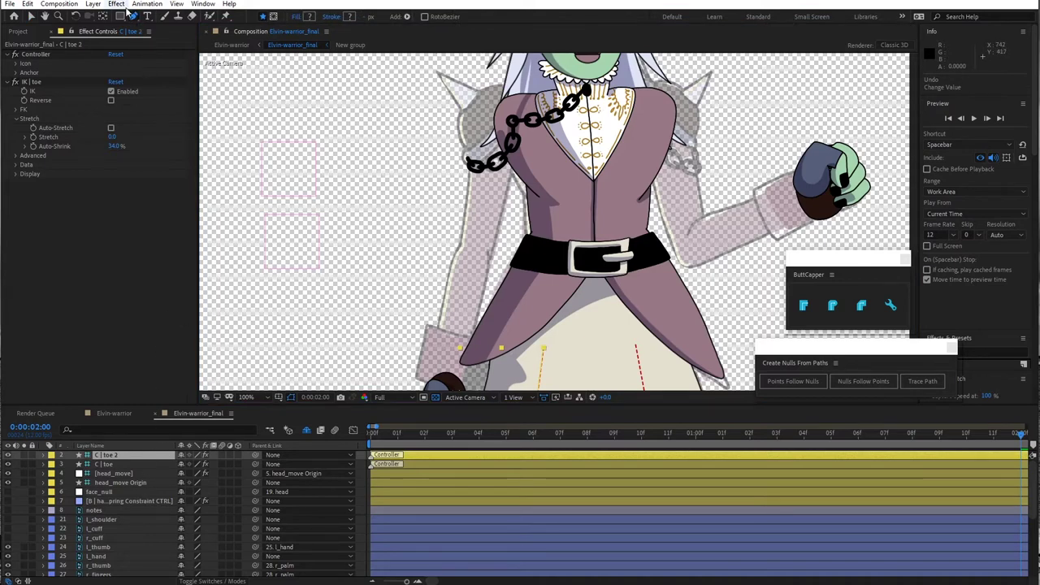
left_click(101, 5)
mouse_move(122, 18)
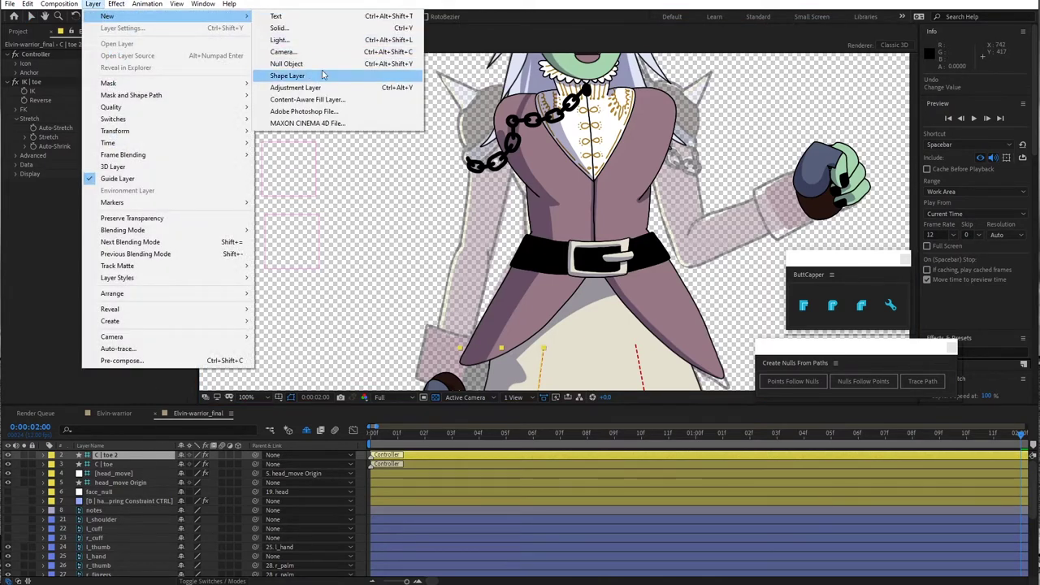
left_click(323, 76)
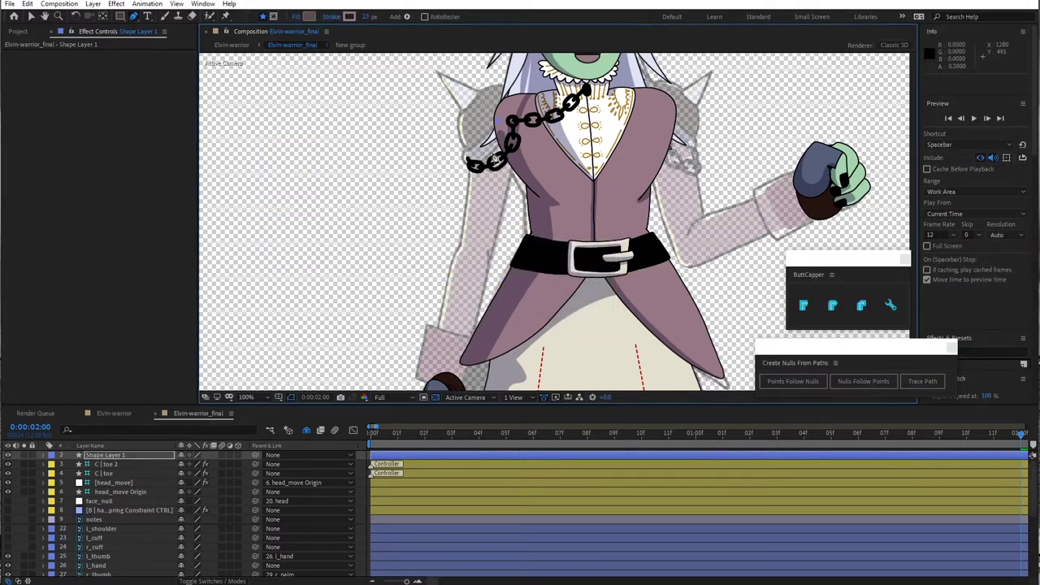
- Draw an open three-point Pen path along the lowered arm, from the shoulder through the elbow to the wrist
left_click(471, 253)
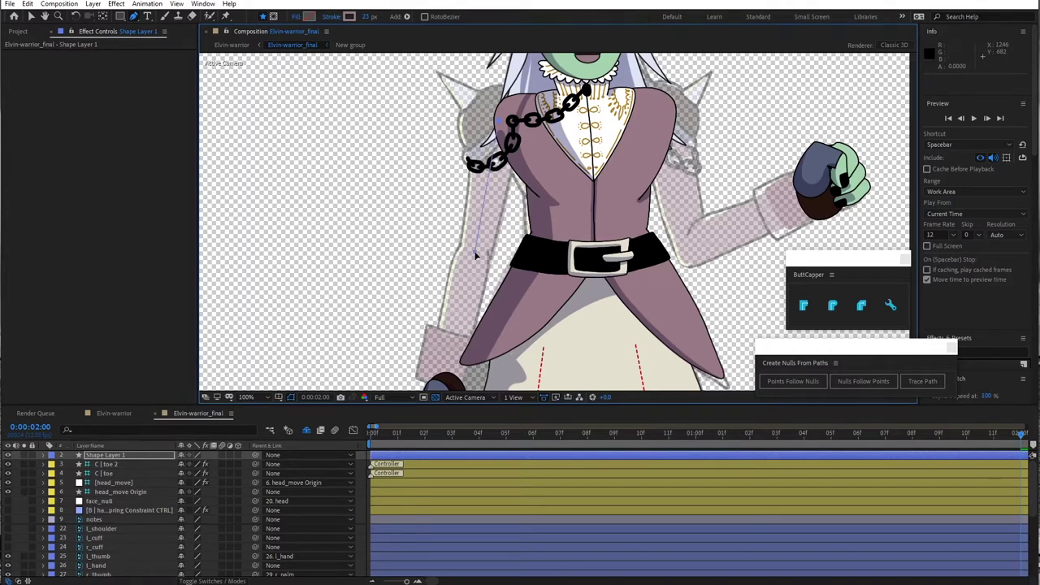
scroll(451, 232, "down", 4)
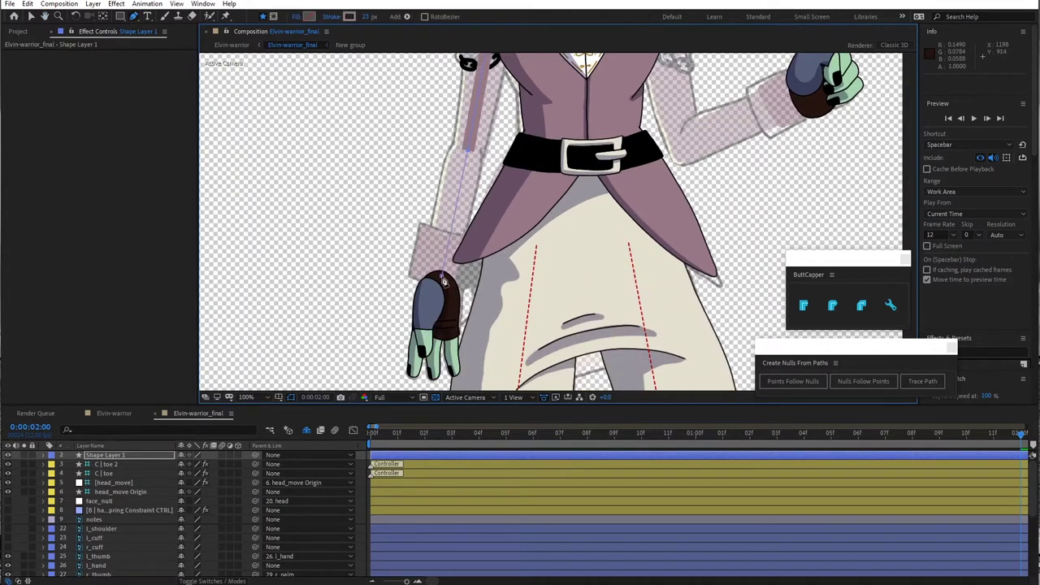
left_click(441, 276)
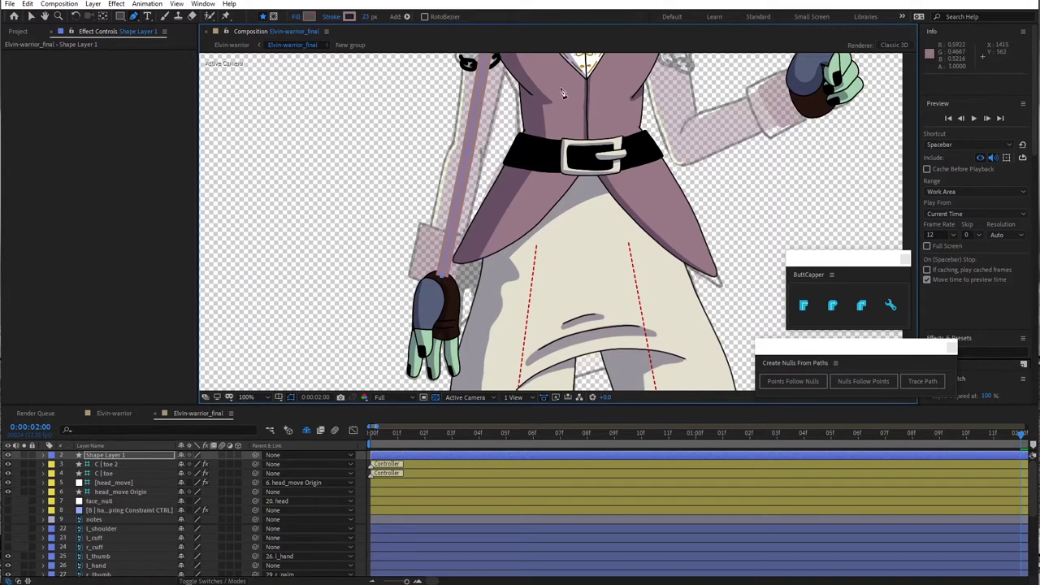
- Match the arm path's stroke to the vest's purple (977785) and widen the stroke to 81 px
left_click(349, 16)
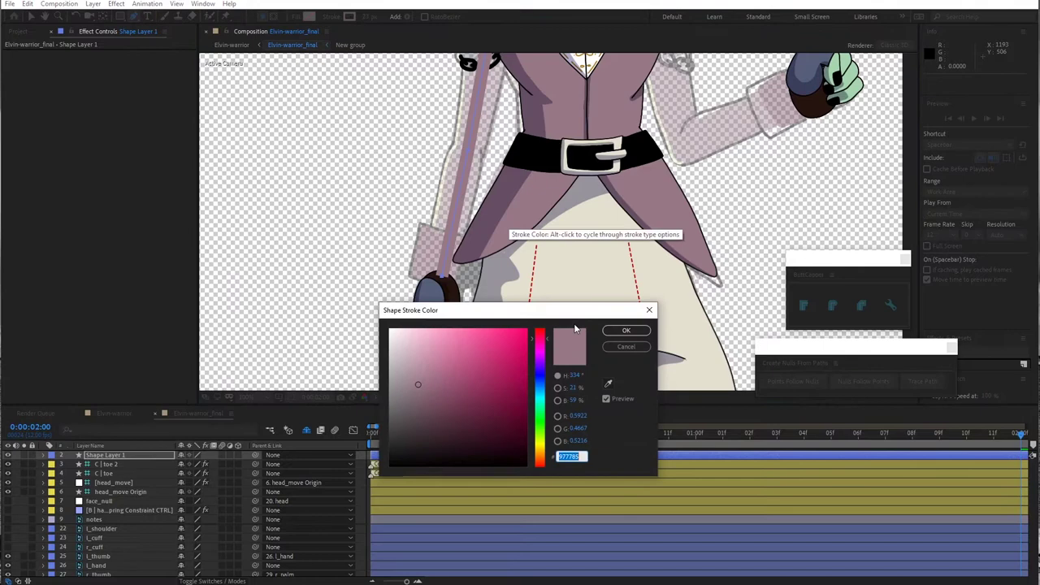
left_click(607, 383)
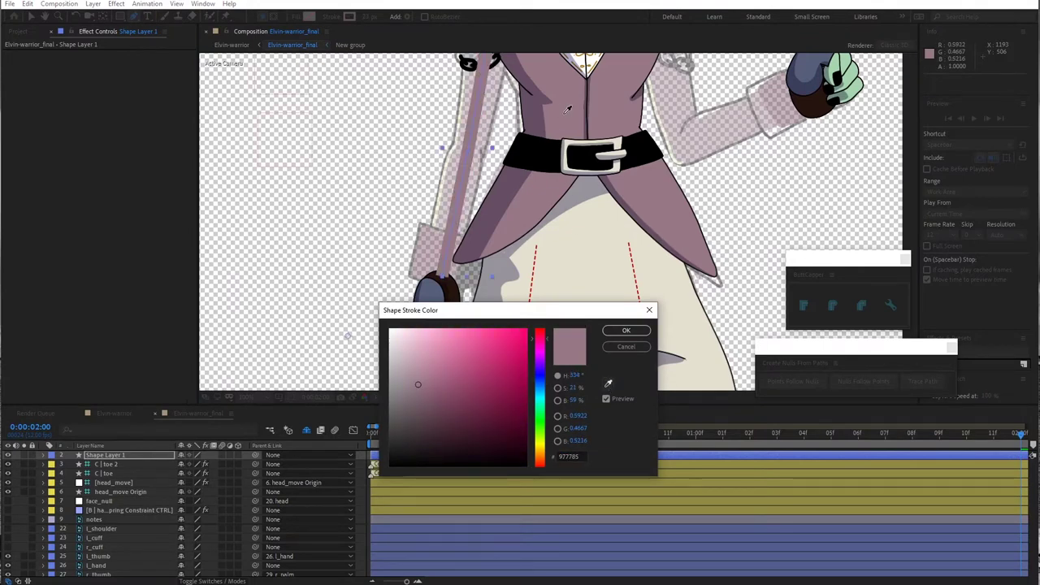
left_click(614, 333)
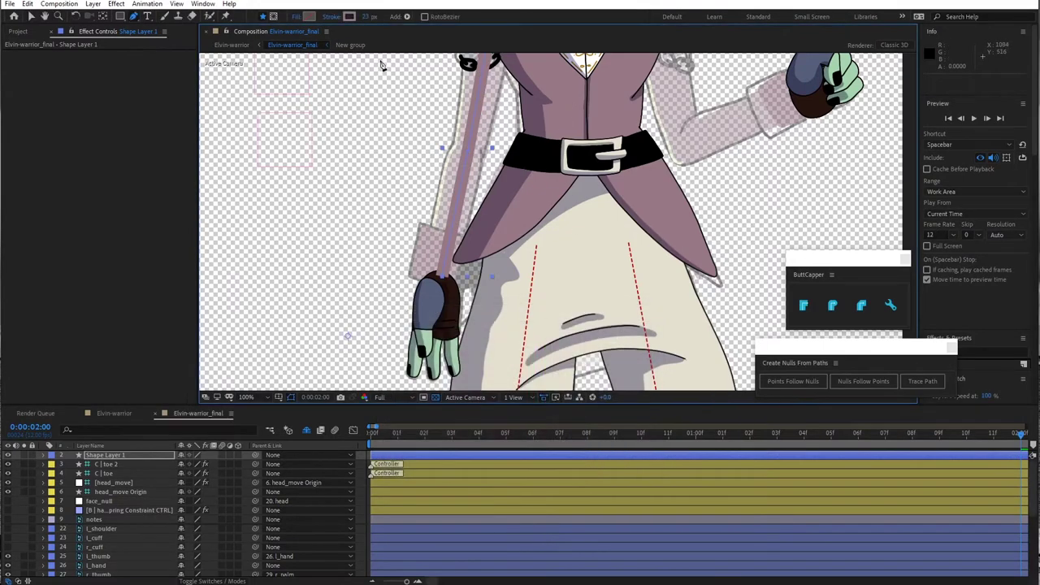
left_click_drag(367, 17, 398, 18)
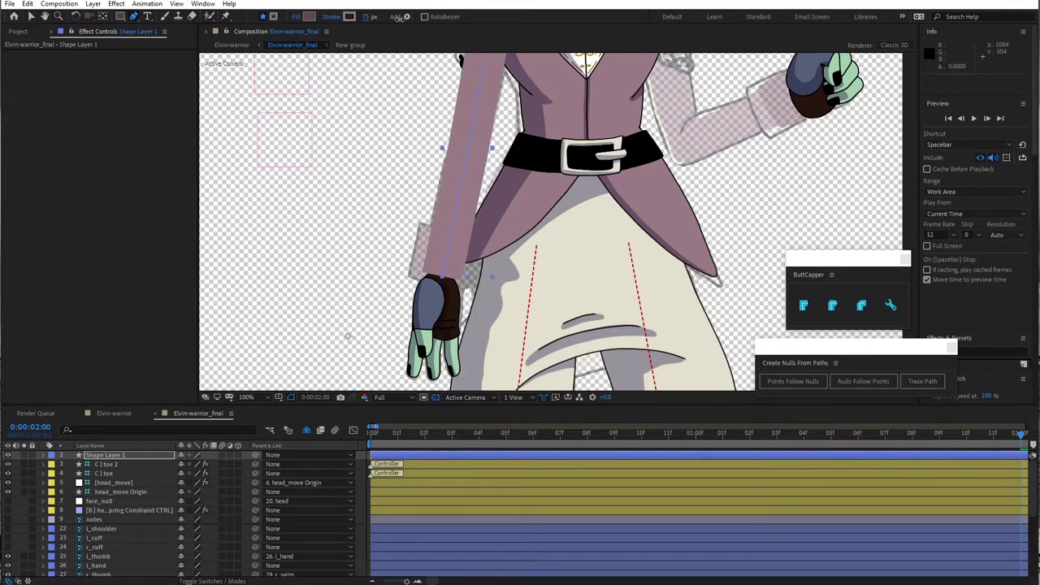
scroll(506, 225, "up", 5)
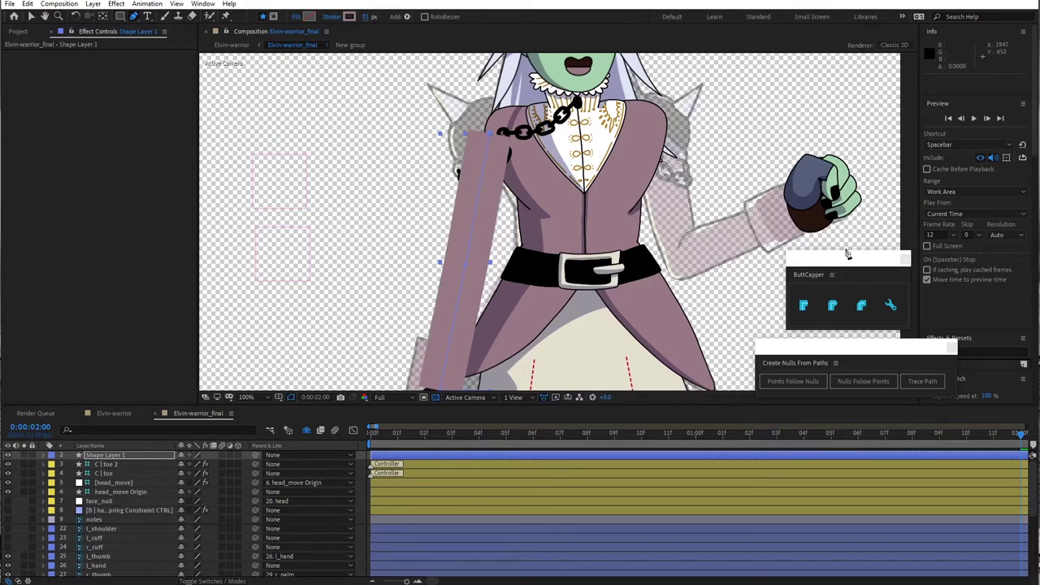
- Set the arm stroke's line cap style to Round with ButtCapper
left_click(31, 17)
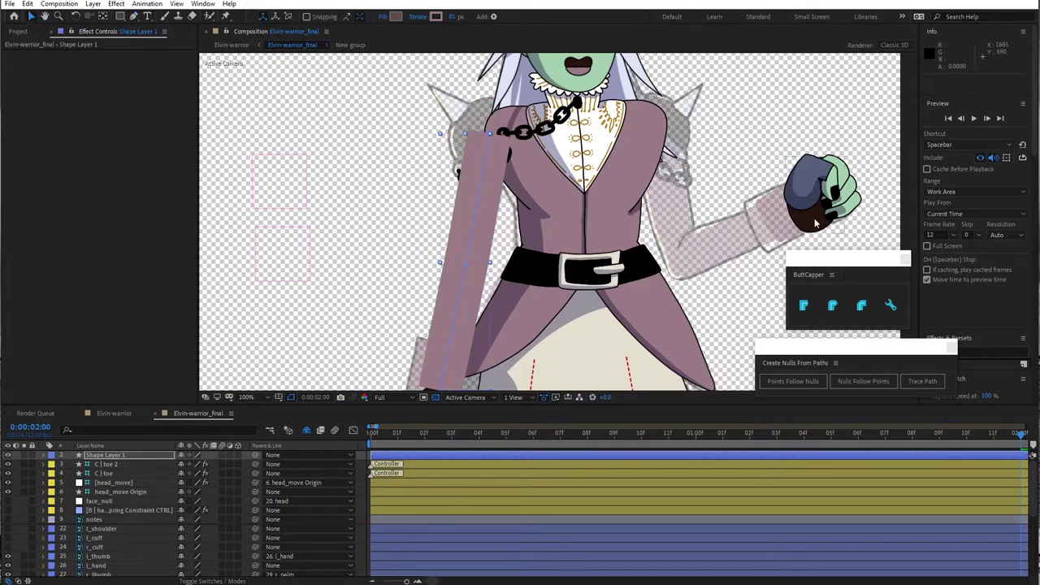
left_click(862, 264)
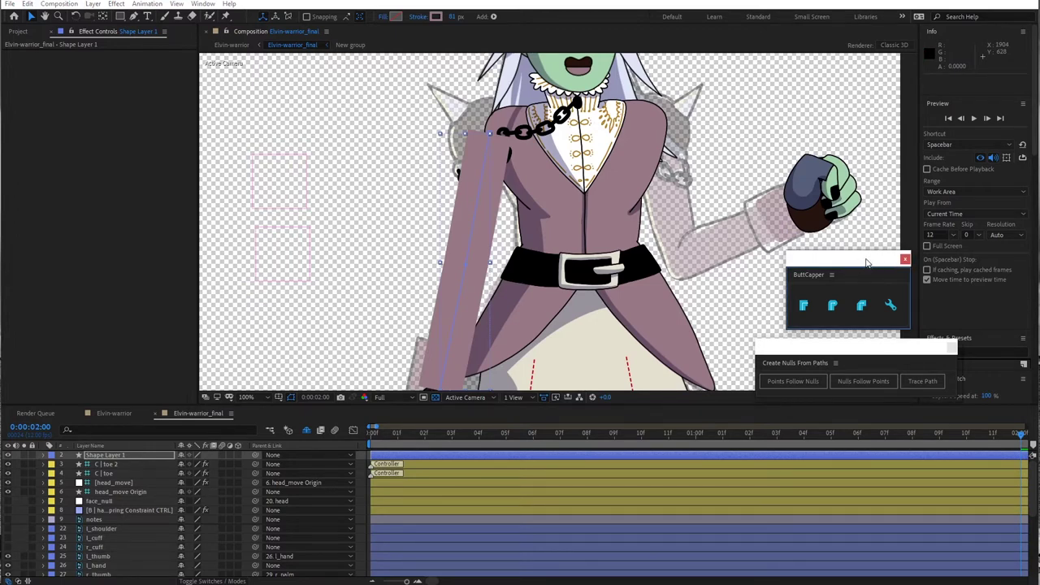
left_click(202, 4)
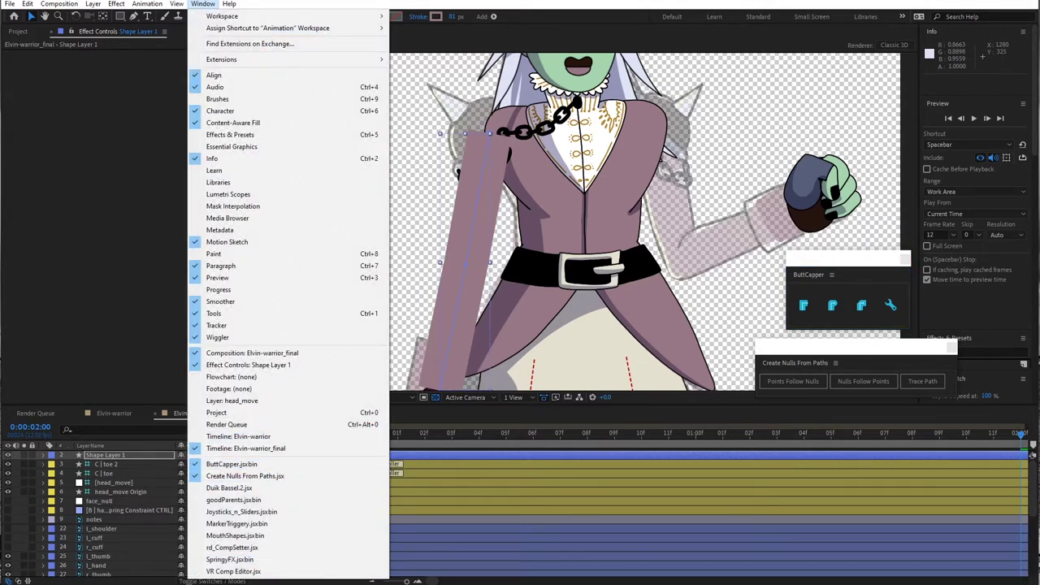
left_click(475, 22)
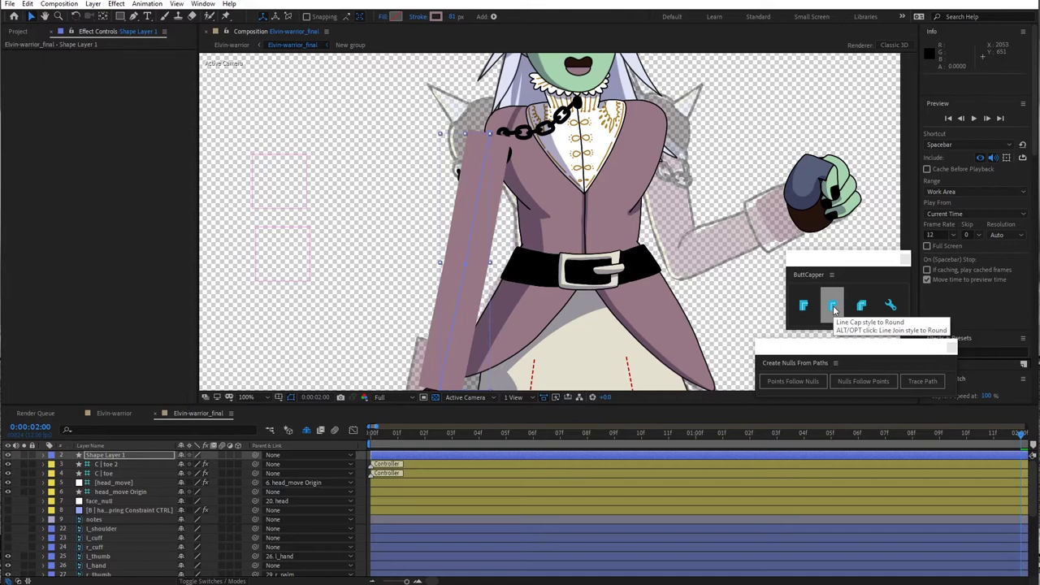
left_click(834, 309)
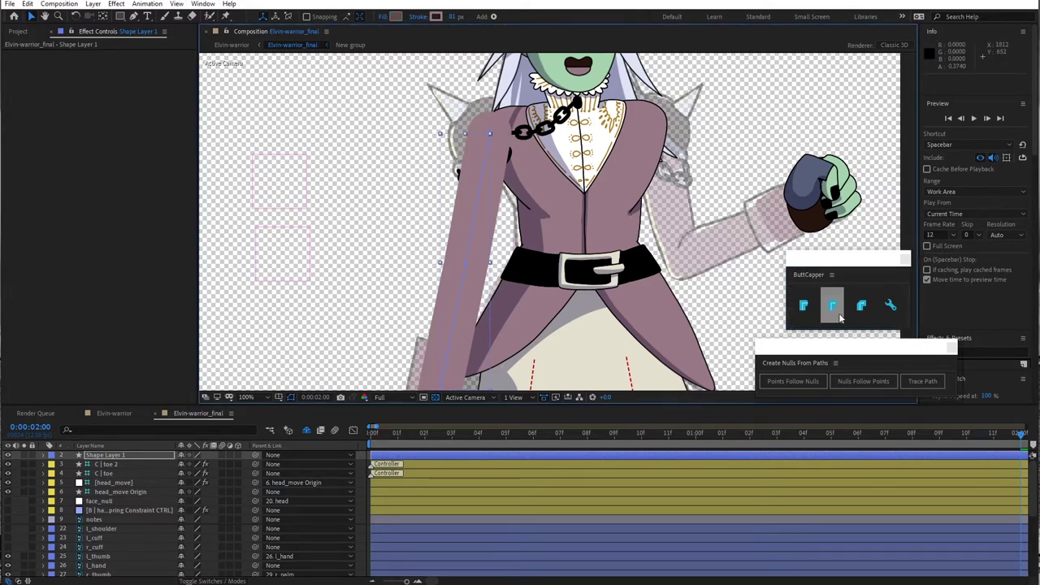
left_click(836, 312)
- Reveal the path and stroke properties of Shape 1 on Shape Layer 1 and close the ButtCapper panel
scroll(476, 270, "down", 1)
left_click_drag(475, 262, 475, 230)
scroll(471, 244, "up", 1)
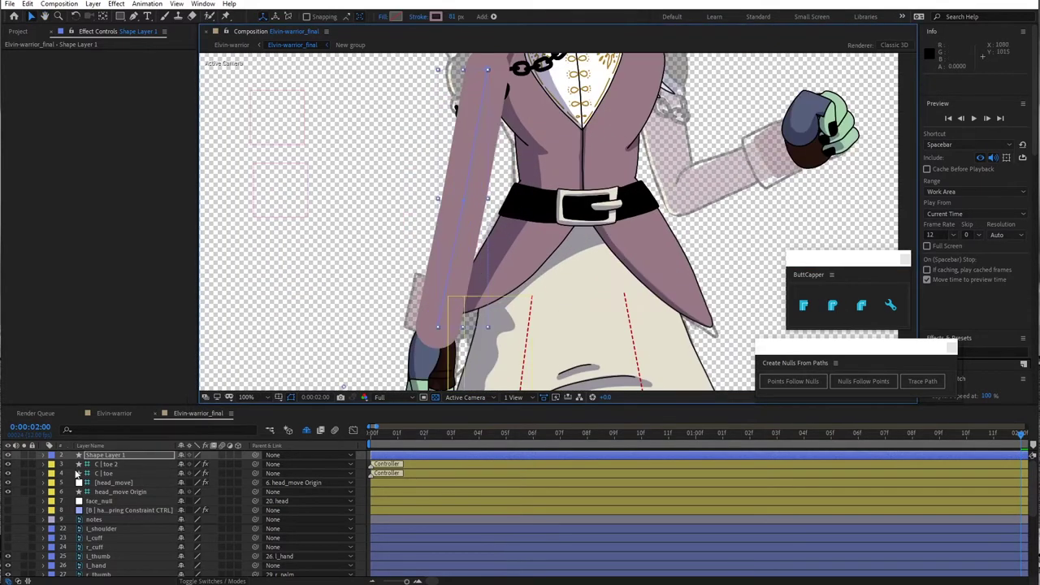
left_click(43, 455)
left_click(50, 476)
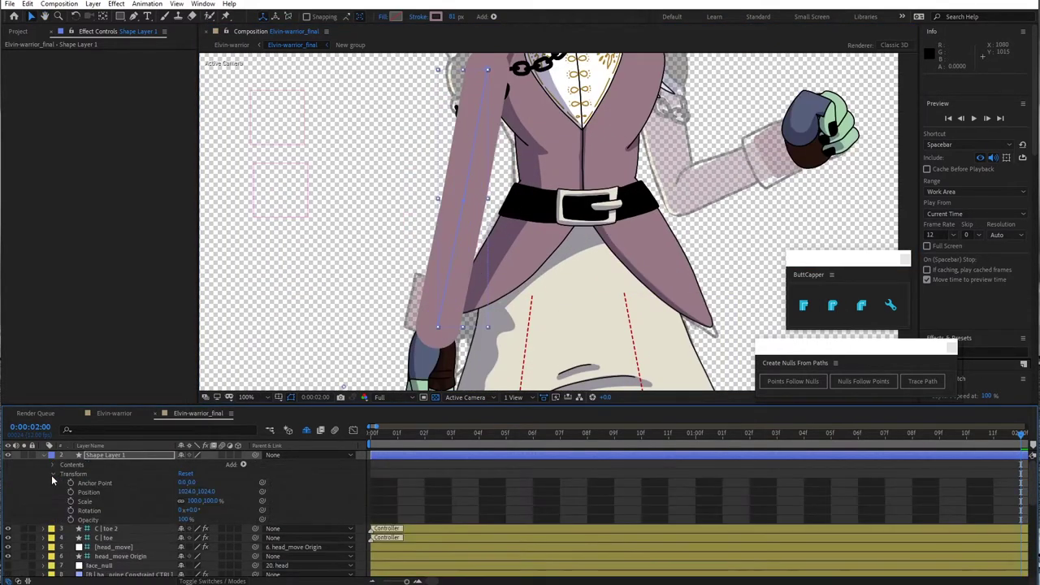
left_click(52, 474)
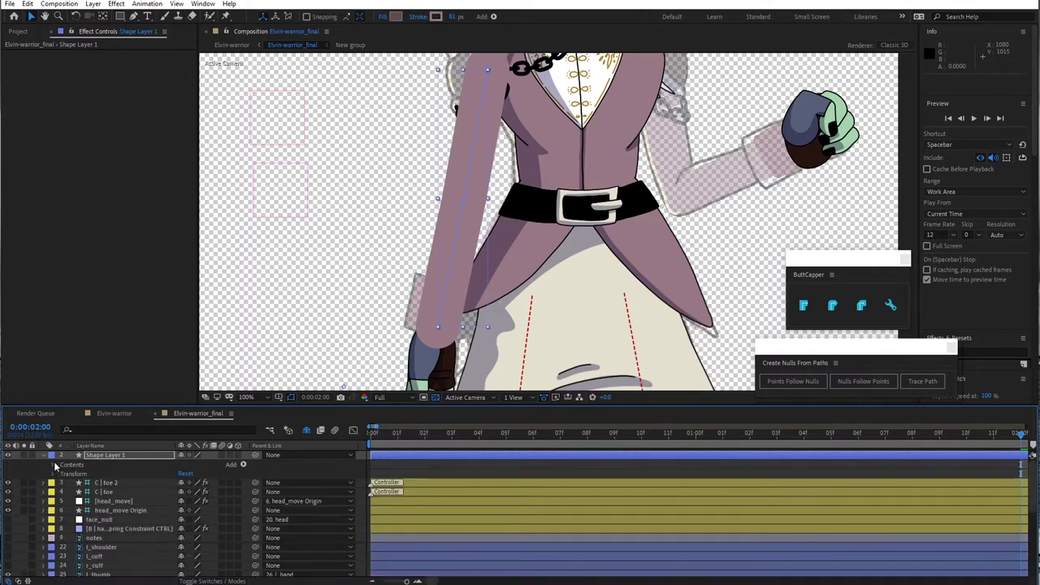
left_click(54, 464)
left_click(65, 475)
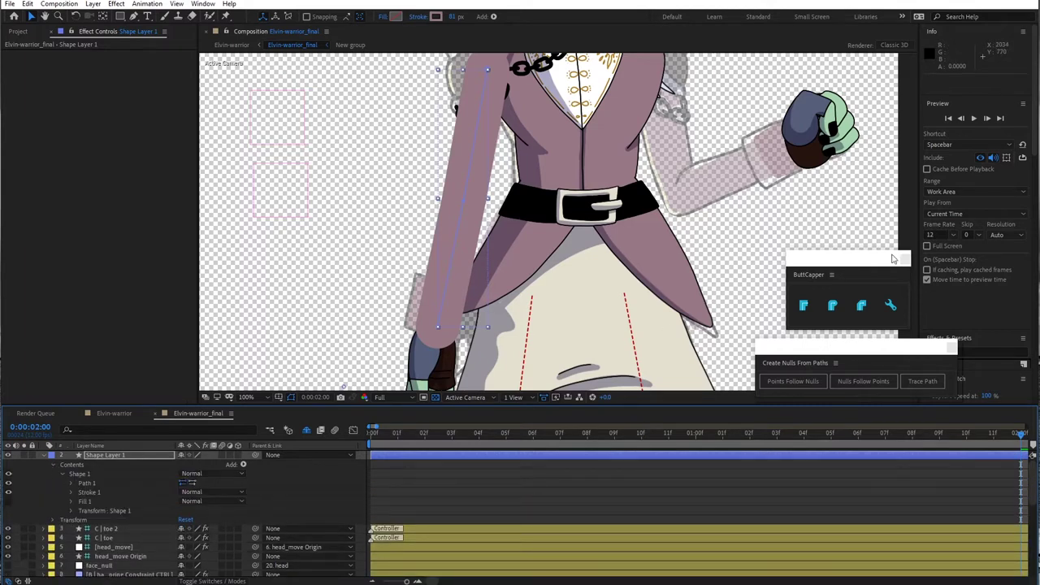
left_click(905, 259)
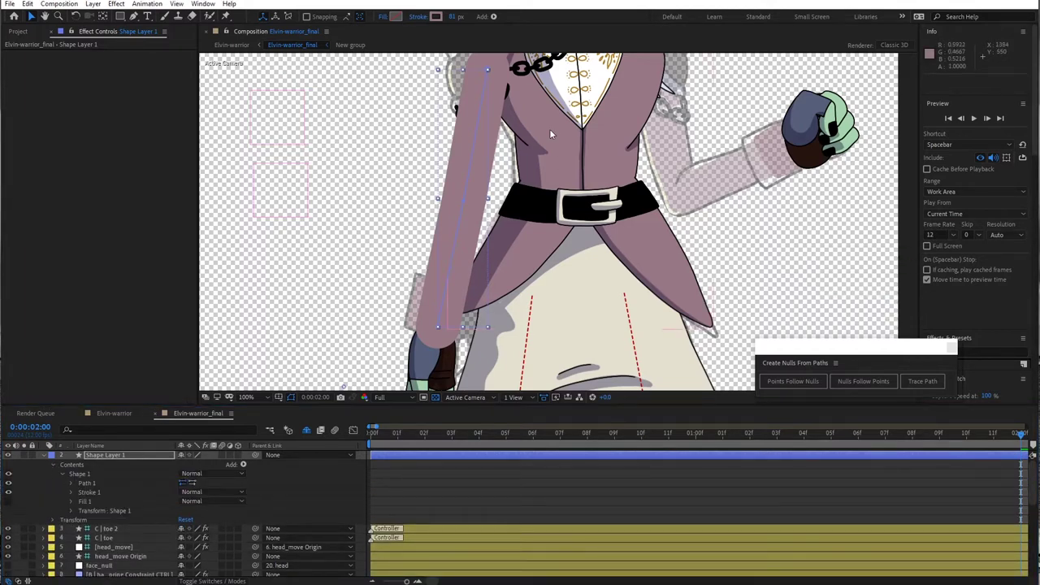
left_click(71, 484)
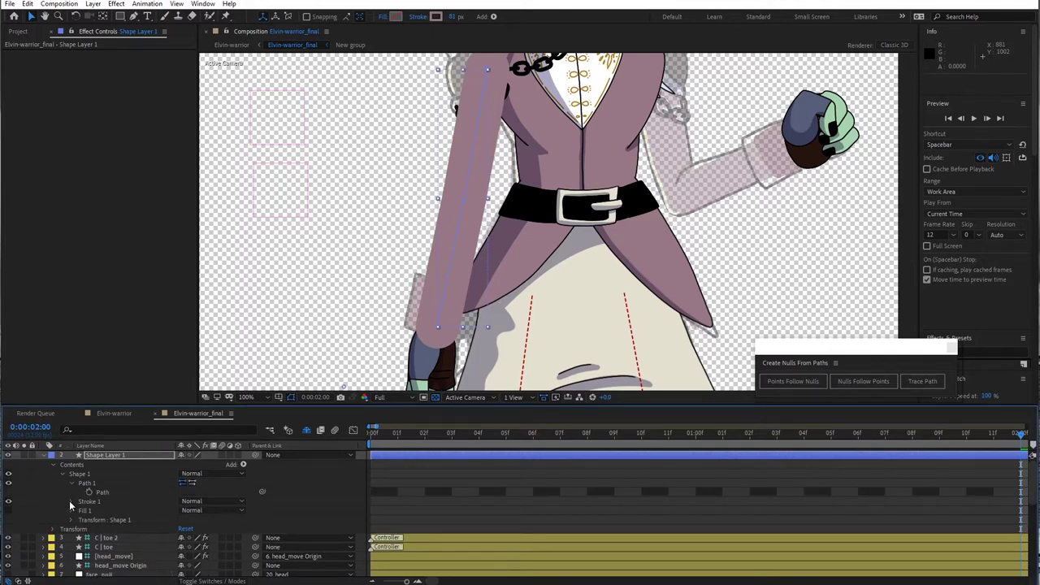
left_click(71, 501)
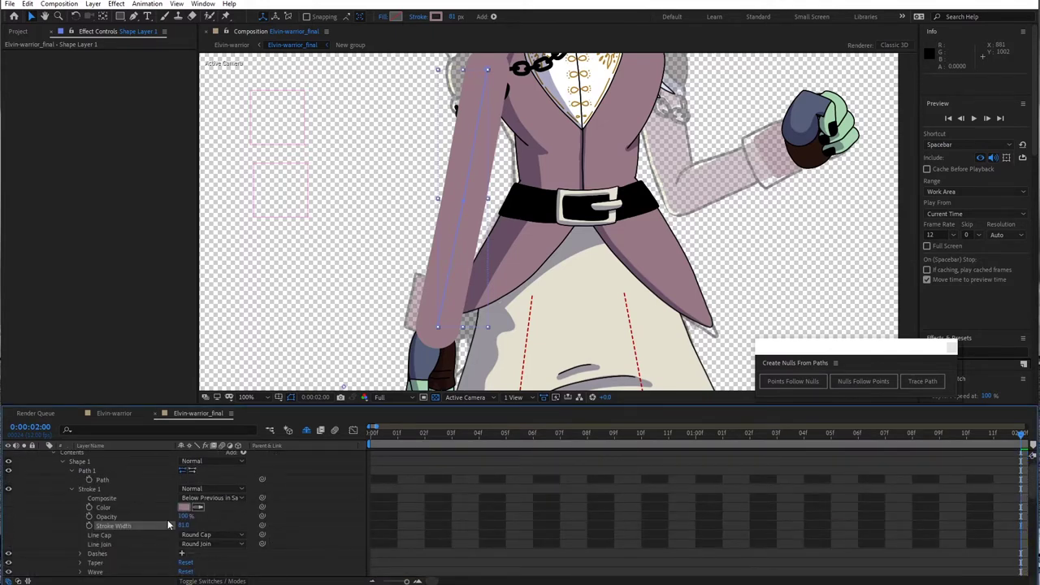
- Try bending the sleeve at the elbow by moving the path's wrist point, and undo the test moves
left_click(115, 480)
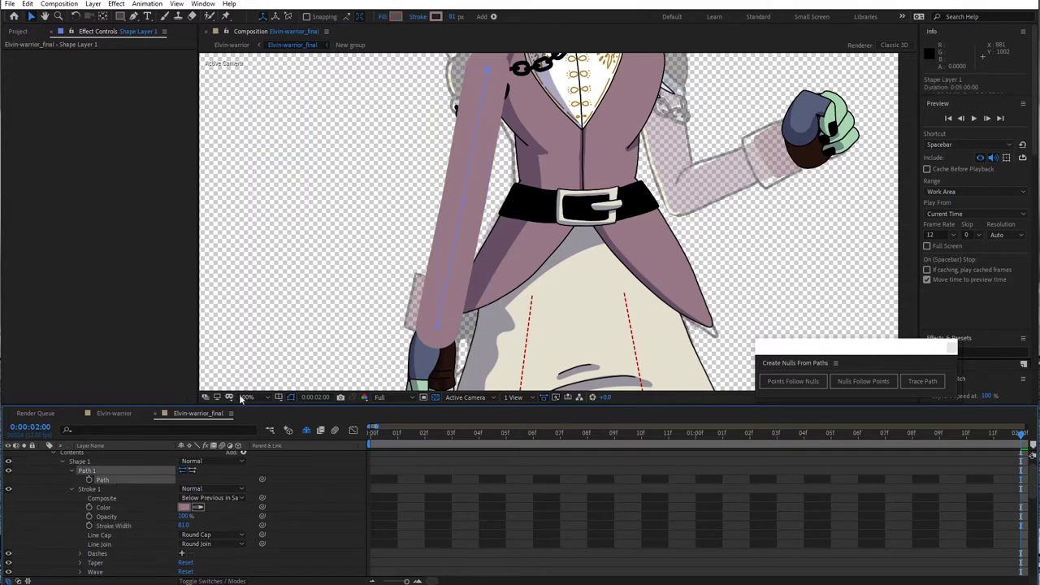
left_click_drag(428, 323, 366, 292)
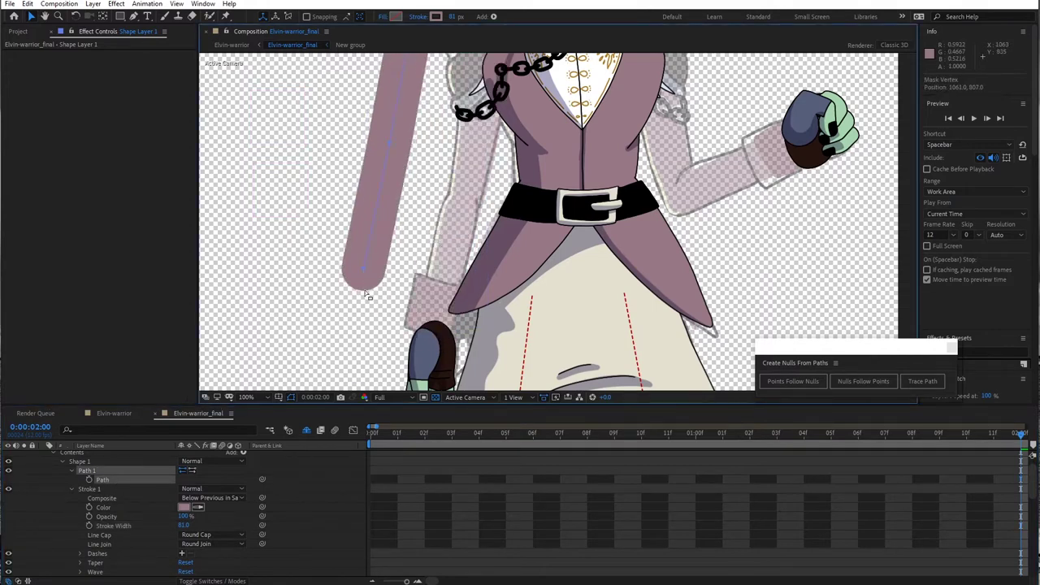
key("ctrl+z")
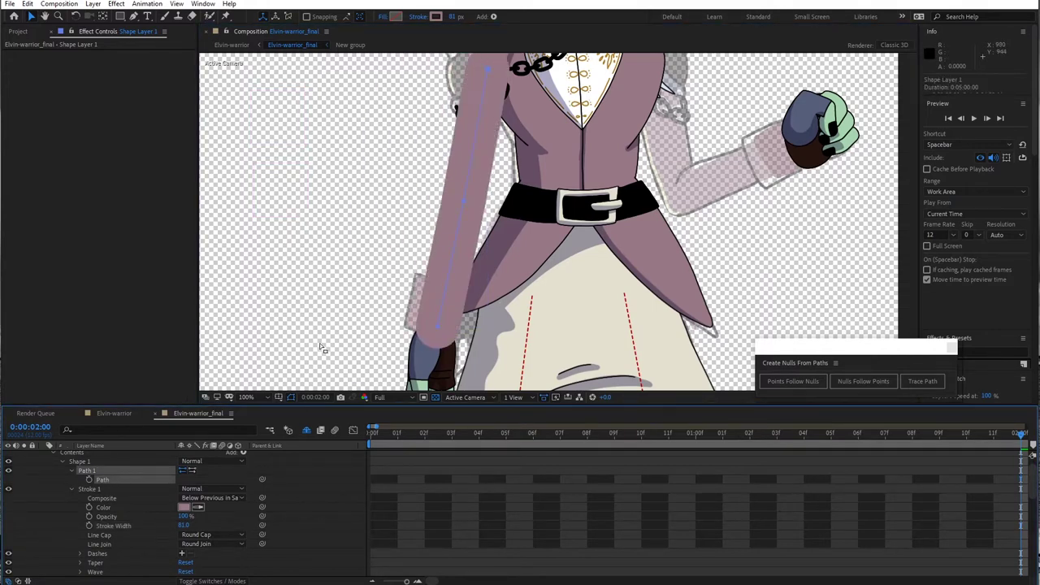
left_click(422, 320)
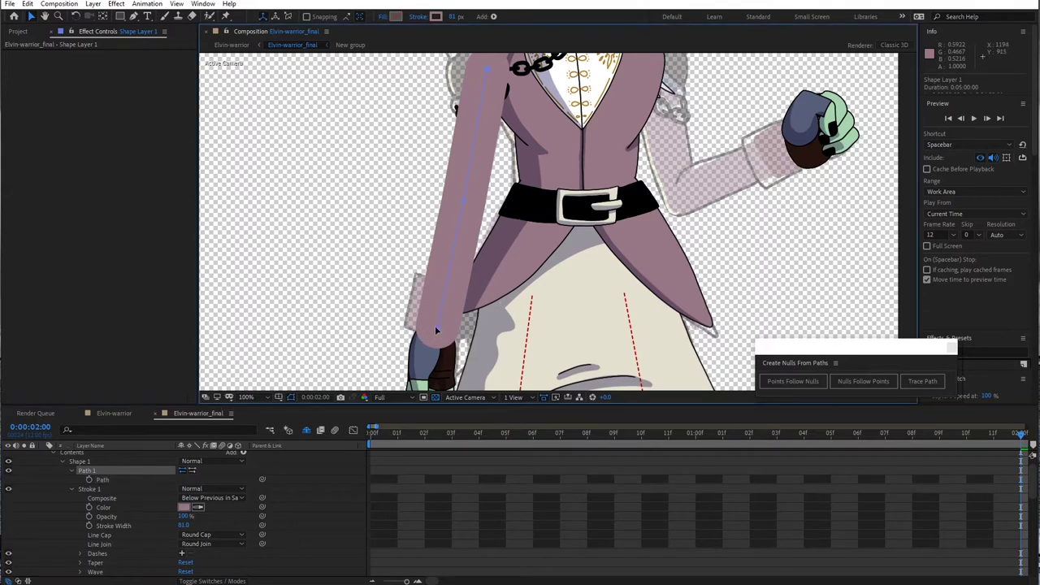
left_click_drag(434, 326, 487, 286)
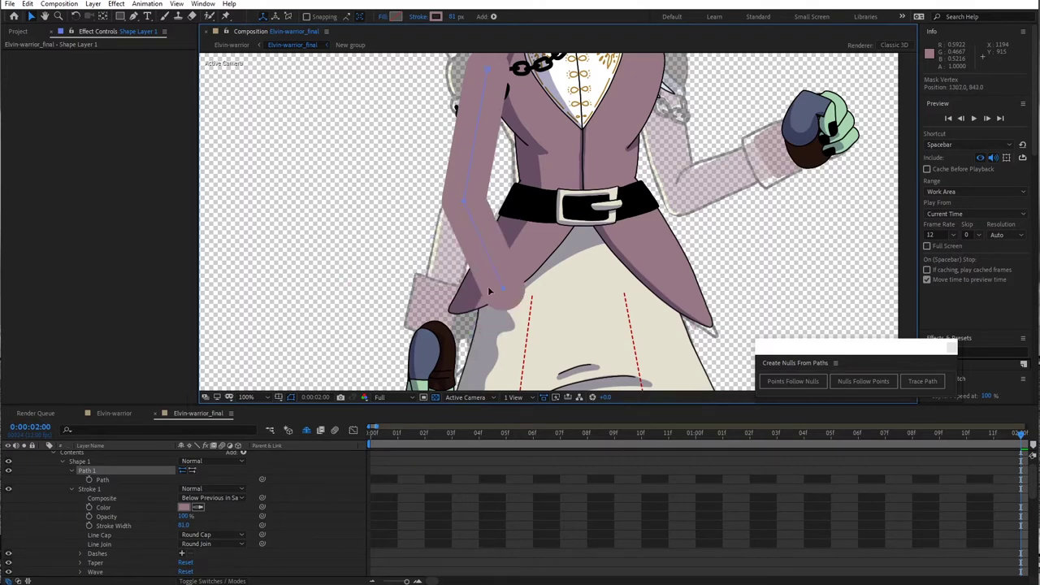
key("ctrl+z")
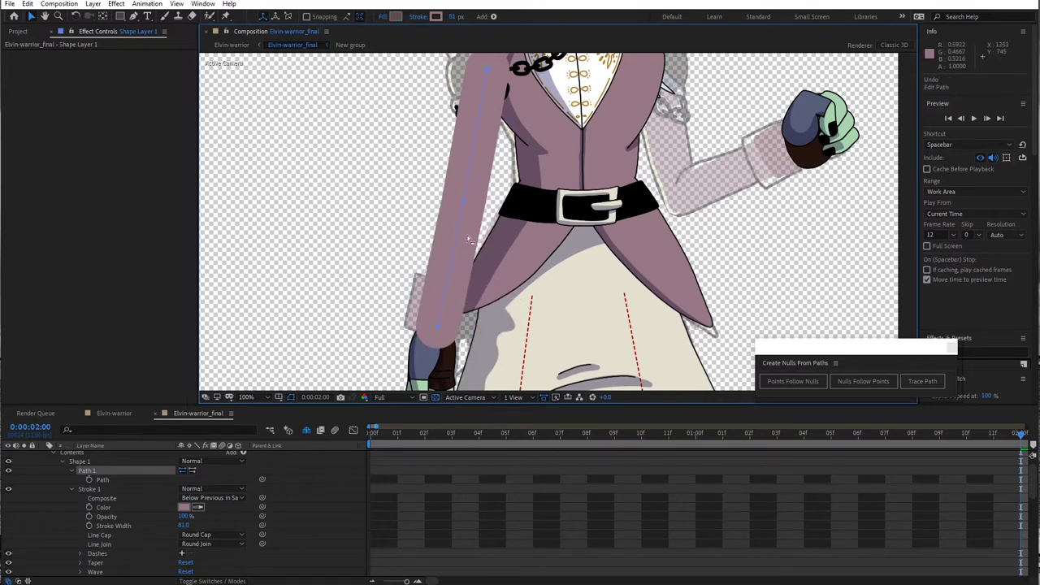
- Taper the sleeve stroke with Start Length 21%, End Length 73%, Start Ease 67% and End Ease 42%
left_click_drag(467, 238, 456, 267)
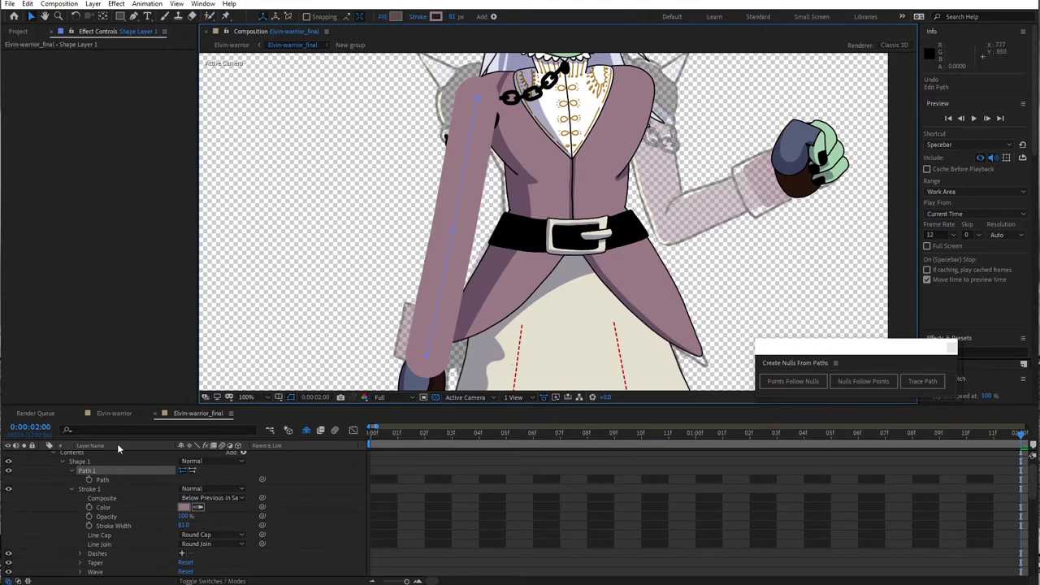
scroll(114, 530, "down", 2)
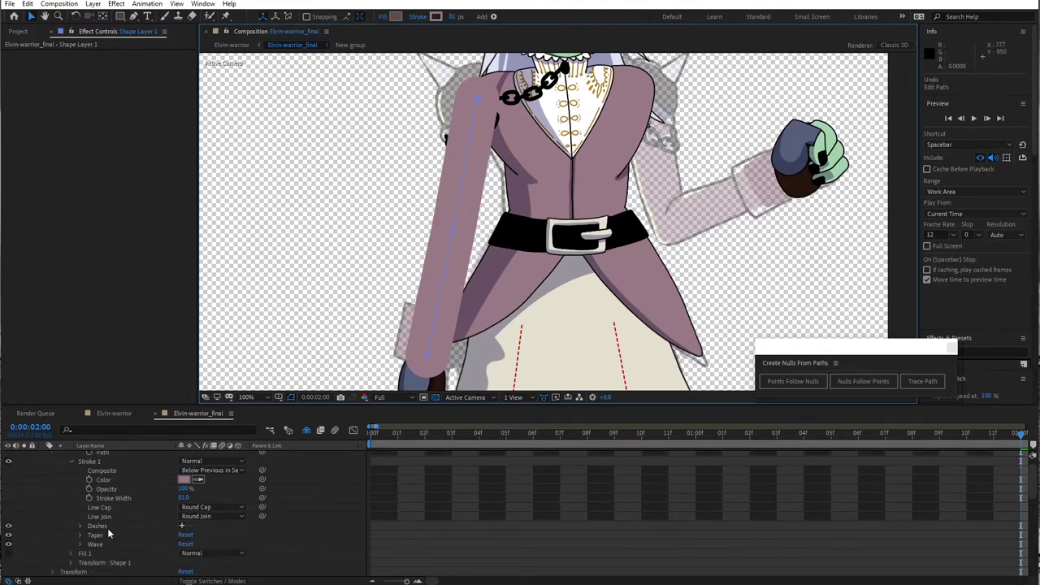
left_click(89, 461)
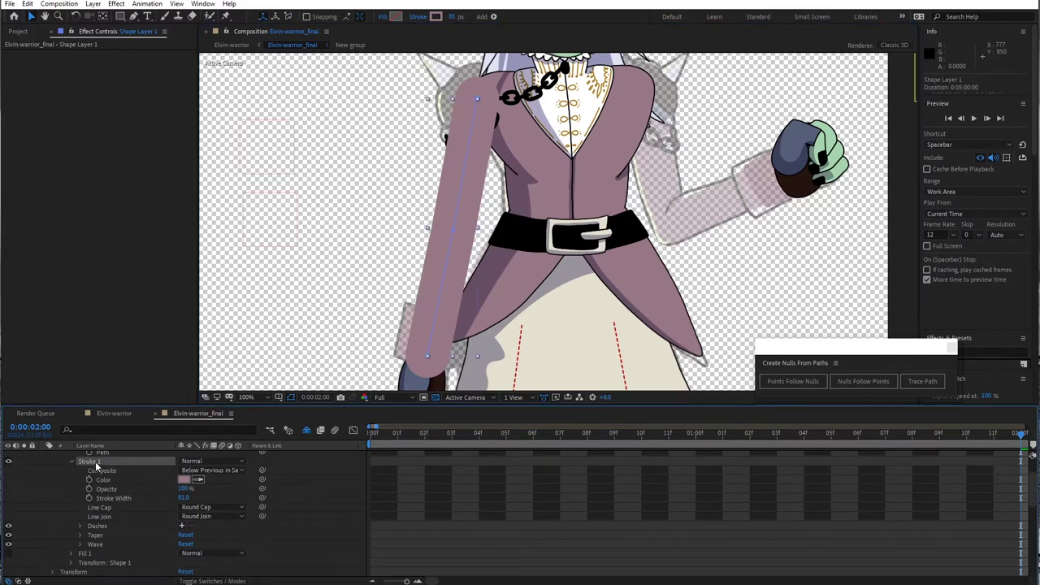
left_click(80, 535)
scroll(109, 532, "down", 1)
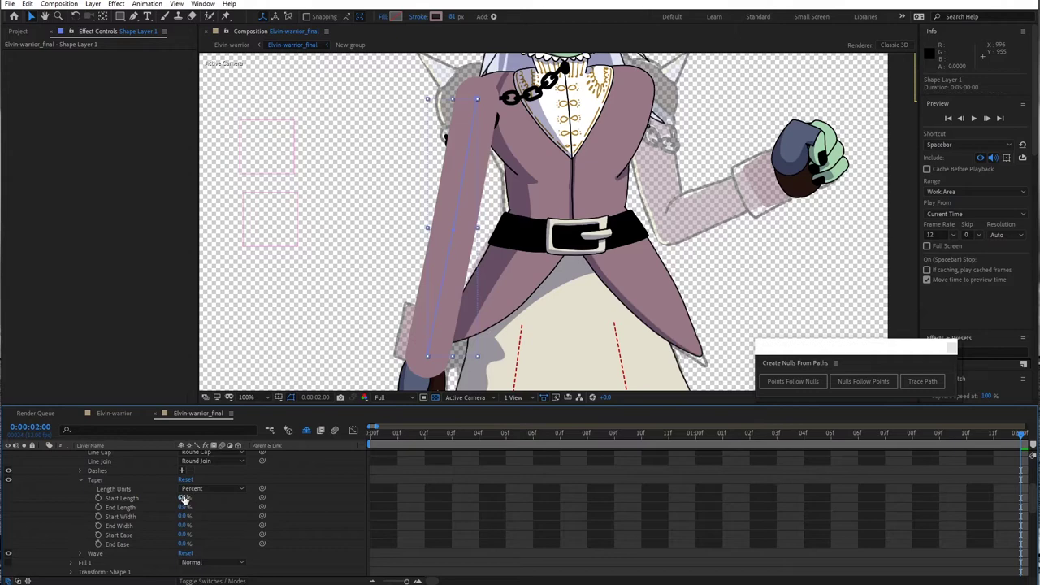
left_click_drag(185, 497, 194, 498)
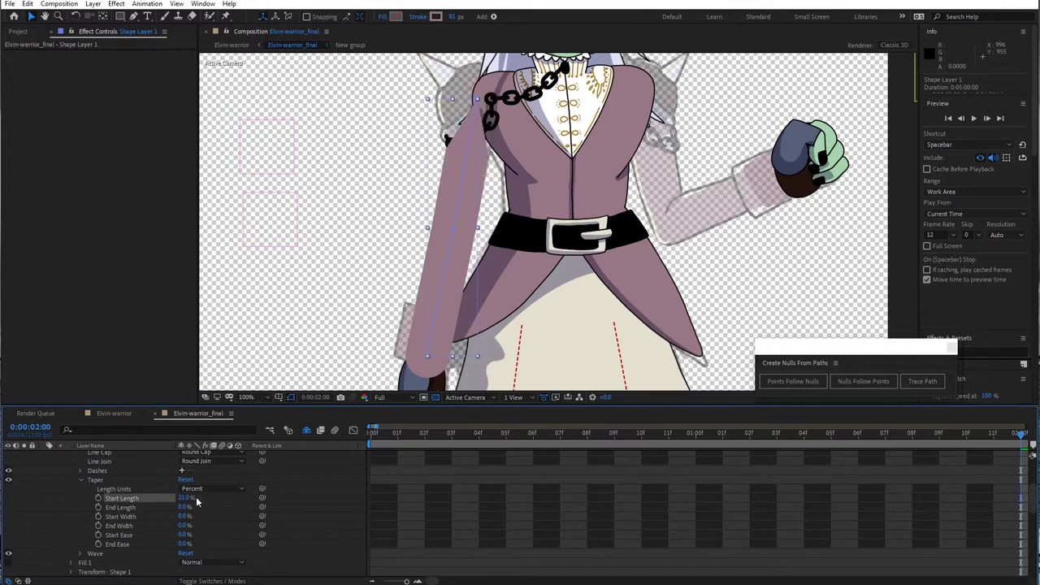
left_click_drag(186, 508, 203, 506)
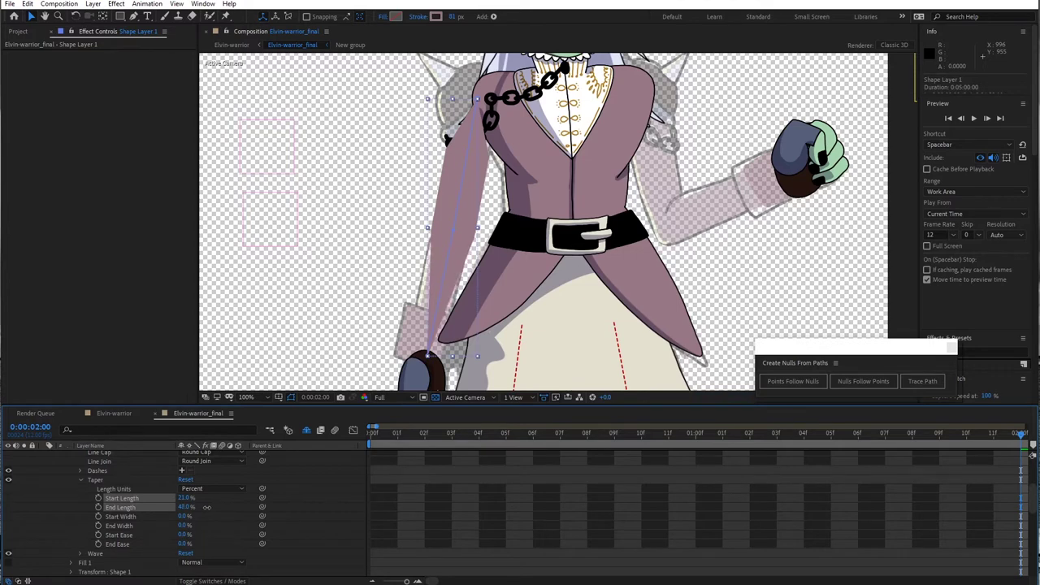
left_click_drag(206, 507, 206, 507)
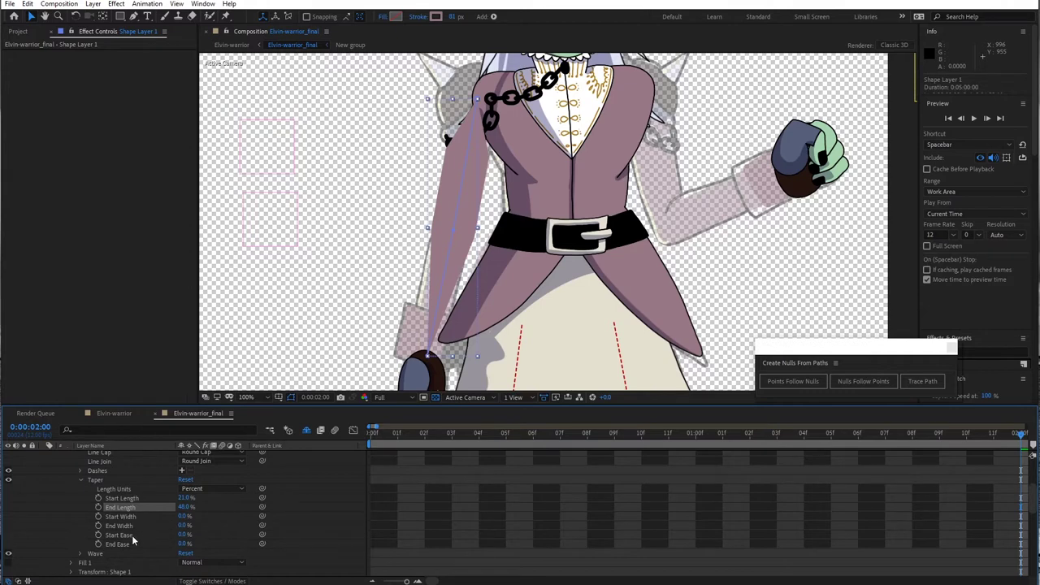
mouse_move(185, 535)
left_mouse_down()
mouse_move(220, 533)
mouse_move(190, 544)
mouse_move(204, 544)
left_mouse_up()
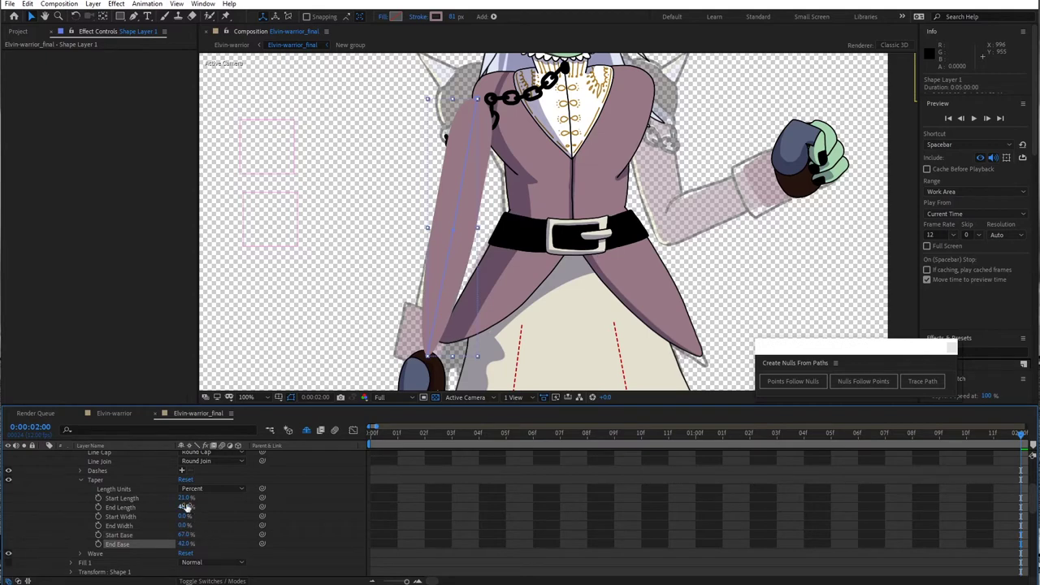
left_click_drag(186, 506, 200, 504)
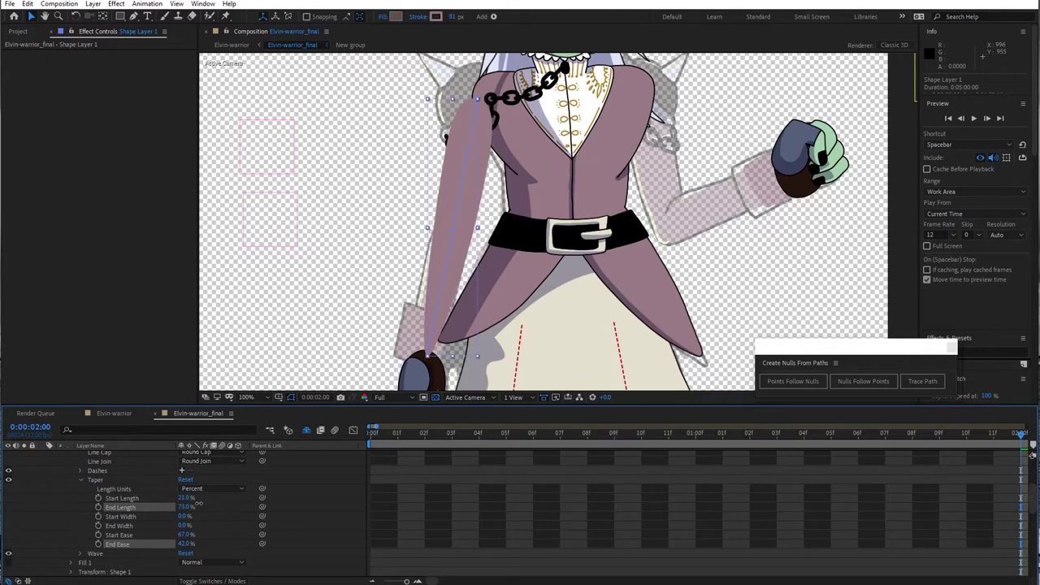
- Test bending the tapered sleeve by moving its wrist point, and place the point back where the sleeve meets the glove
scroll(121, 484, "up", 3)
left_click(108, 479)
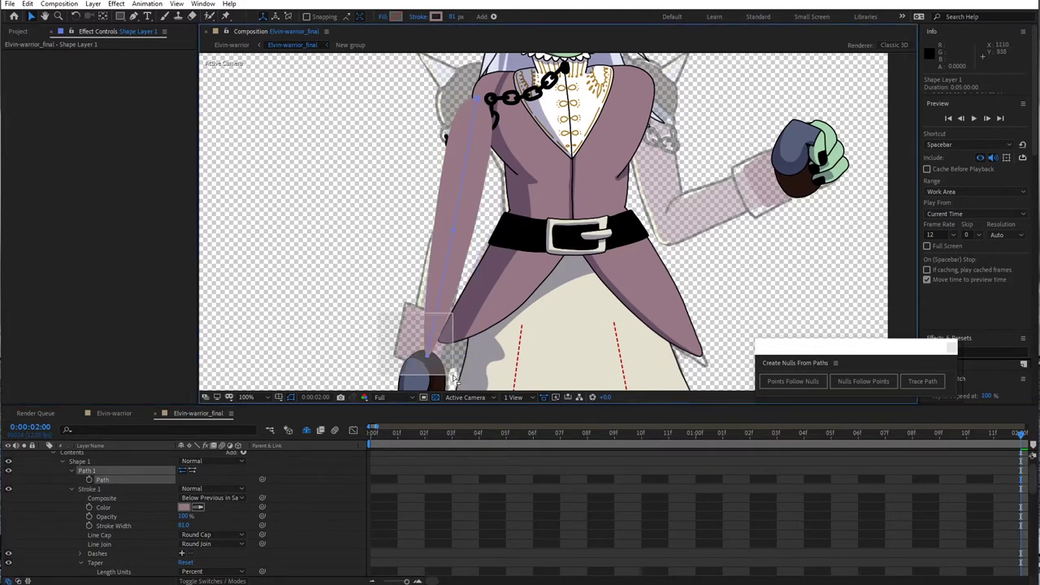
left_click_drag(428, 357, 376, 280)
key("ctrl+z")
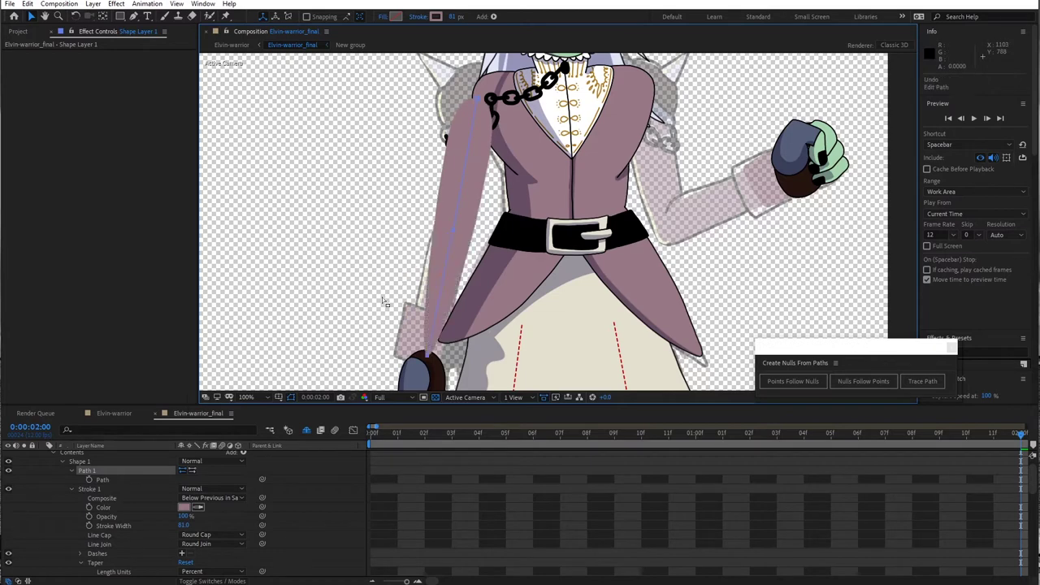
mouse_move(430, 361)
left_mouse_down()
mouse_move(381, 322)
mouse_move(344, 247)
mouse_move(310, 295)
mouse_move(336, 318)
mouse_move(302, 285)
mouse_move(299, 249)
mouse_move(325, 232)
mouse_move(354, 302)
mouse_move(309, 298)
mouse_move(351, 225)
mouse_move(369, 241)
mouse_move(376, 301)
mouse_move(437, 305)
mouse_move(396, 267)
mouse_move(339, 313)
mouse_move(433, 324)
mouse_move(422, 288)
mouse_move(378, 284)
mouse_move(390, 353)
mouse_move(441, 294)
mouse_move(425, 357)
left_mouse_up()
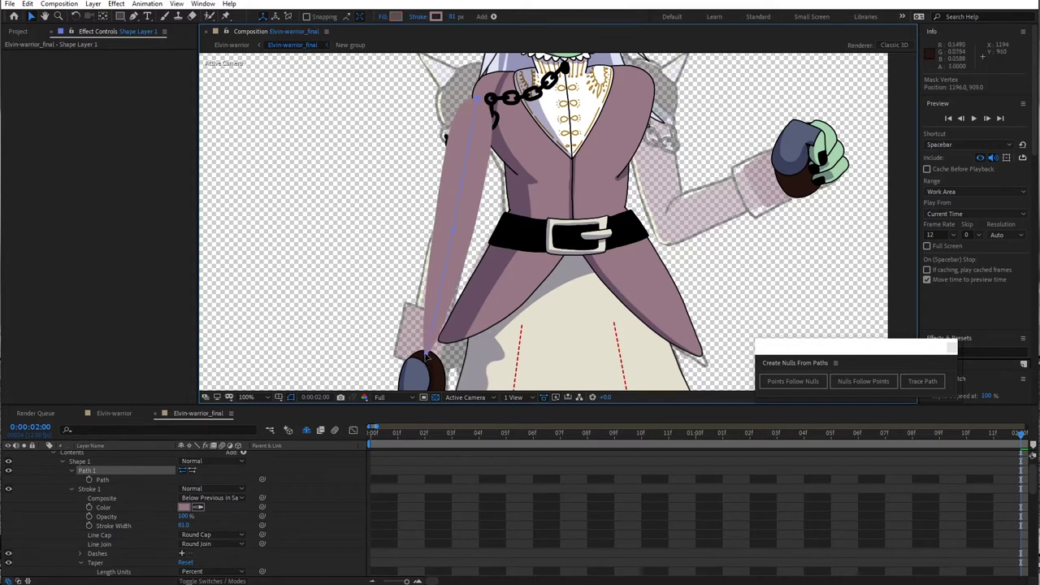
- Add a wave to the sleeve stroke with Amount 18%, Wavelength 246 and Phase 26°
scroll(118, 536, "down", 4)
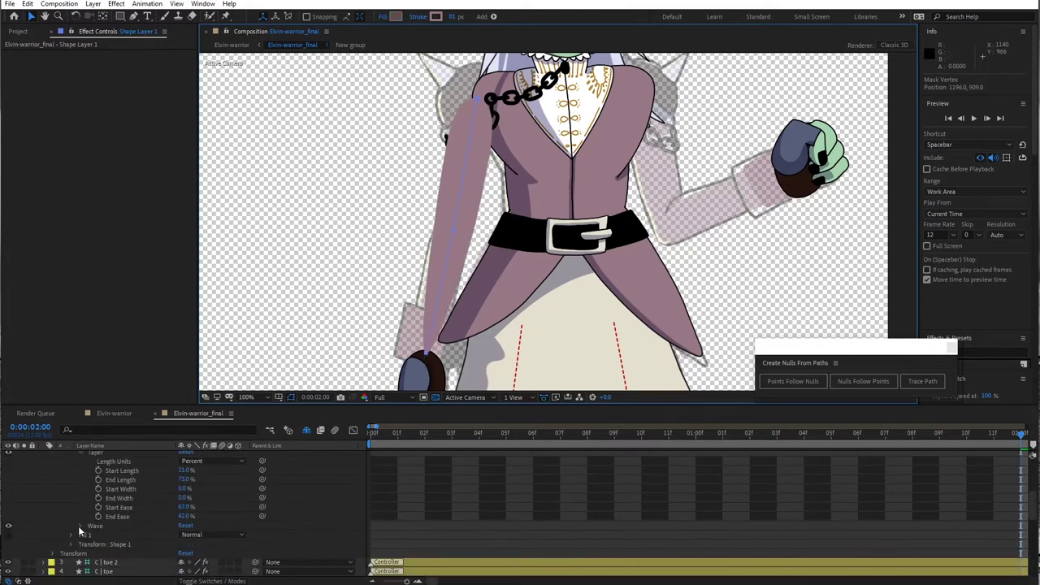
left_click(79, 525)
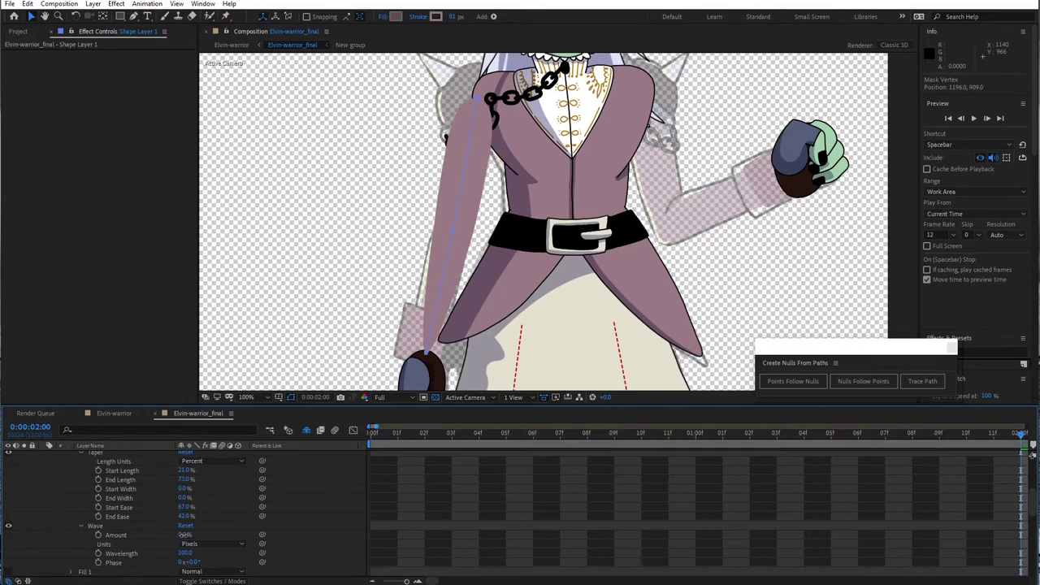
left_click_drag(185, 534, 190, 534)
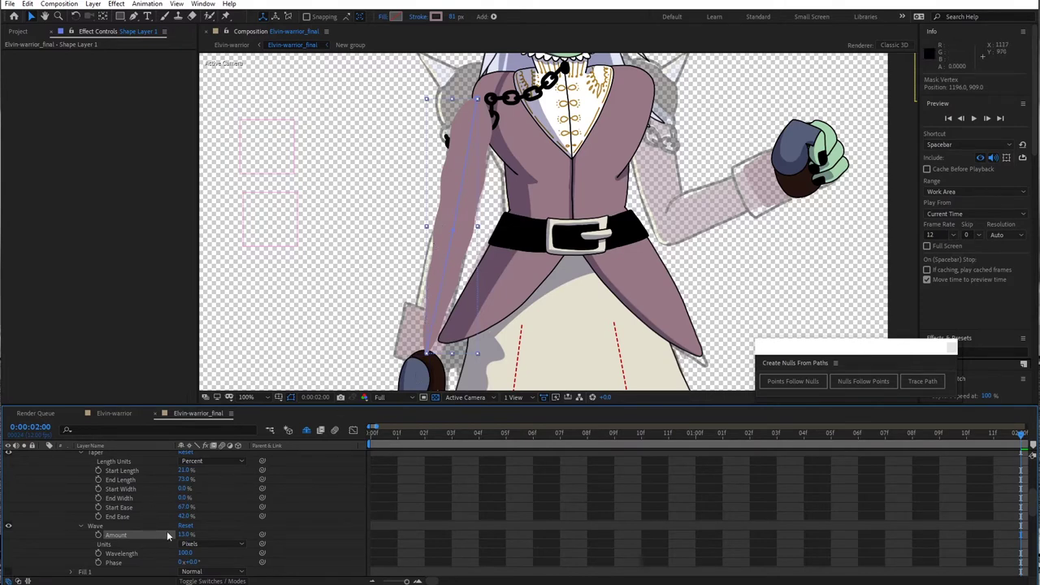
left_click_drag(181, 535, 262, 549)
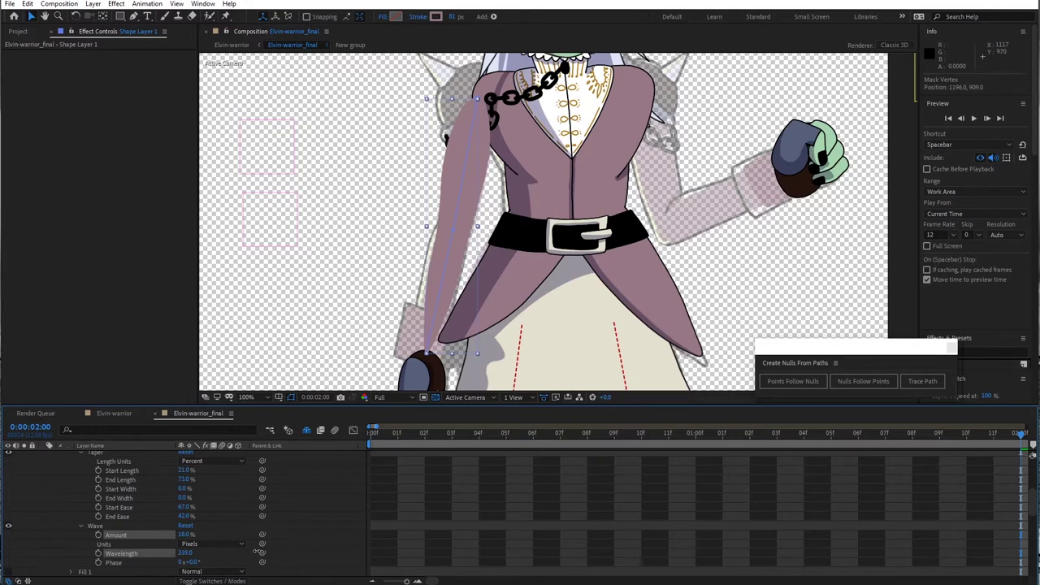
left_click_drag(260, 551, 265, 550)
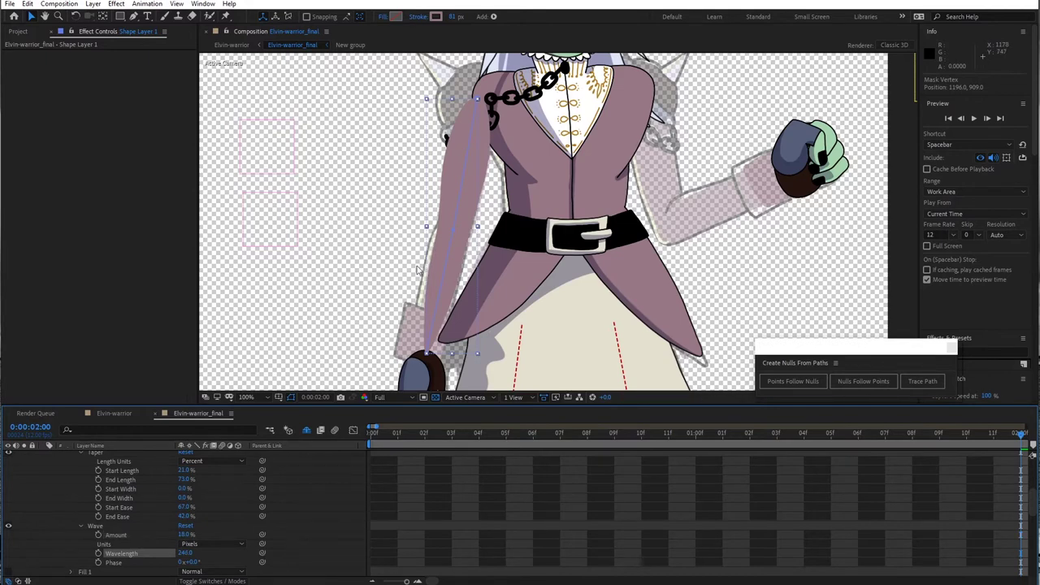
left_click_drag(194, 562, 208, 568)
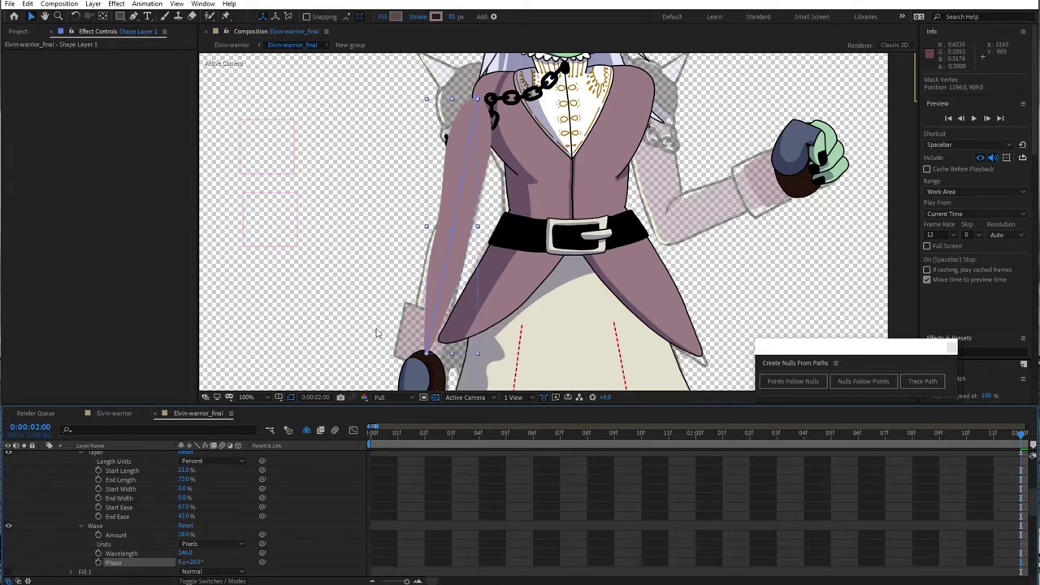
- Set the End Width of the sleeve stroke's taper to 56%
scroll(131, 529, "up", 3)
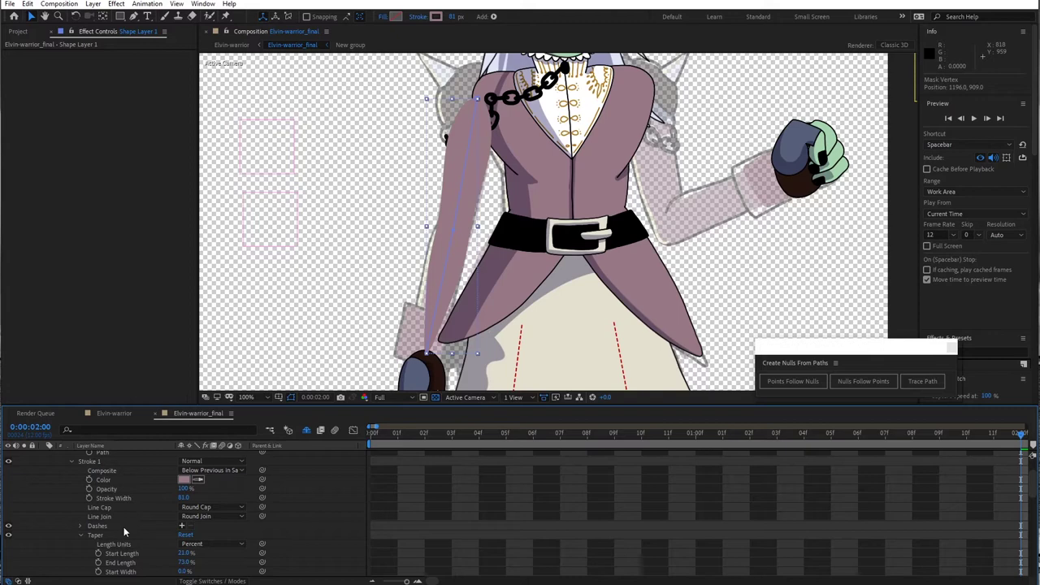
scroll(146, 528, "up", 1)
scroll(145, 528, "down", 1)
scroll(122, 544, "down", 1)
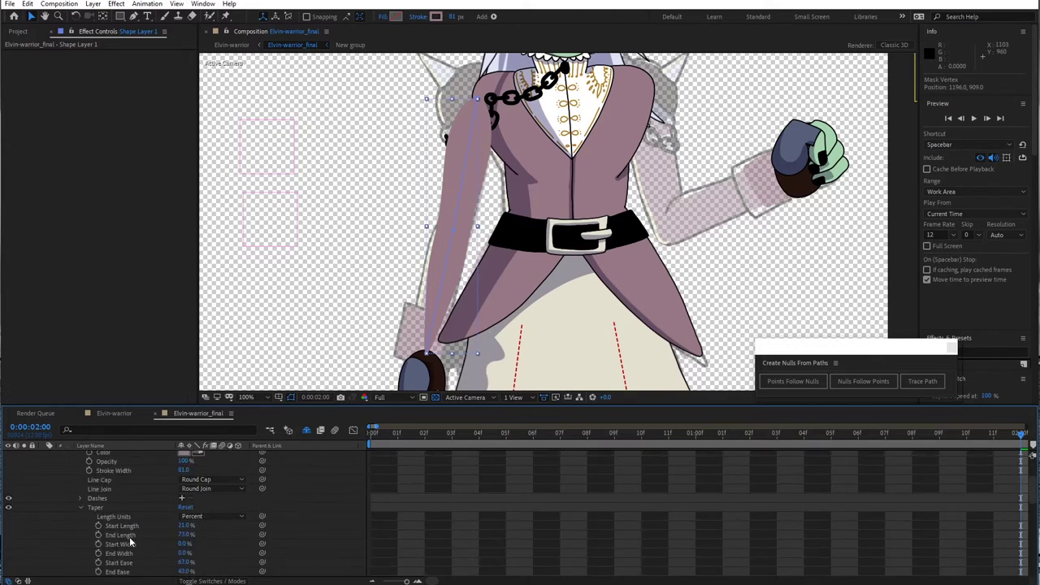
left_click(127, 553)
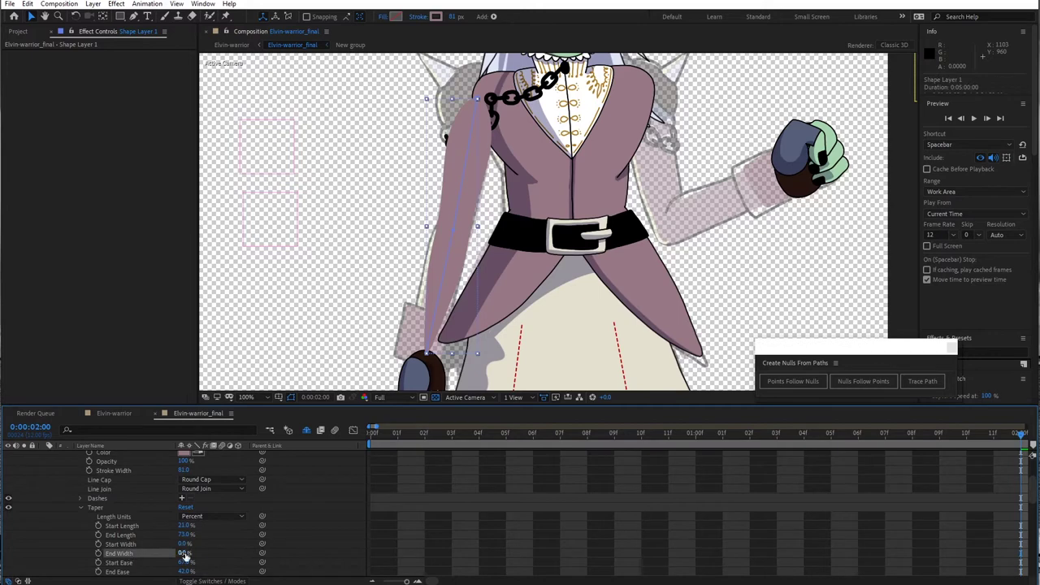
left_click_drag(186, 555, 222, 555)
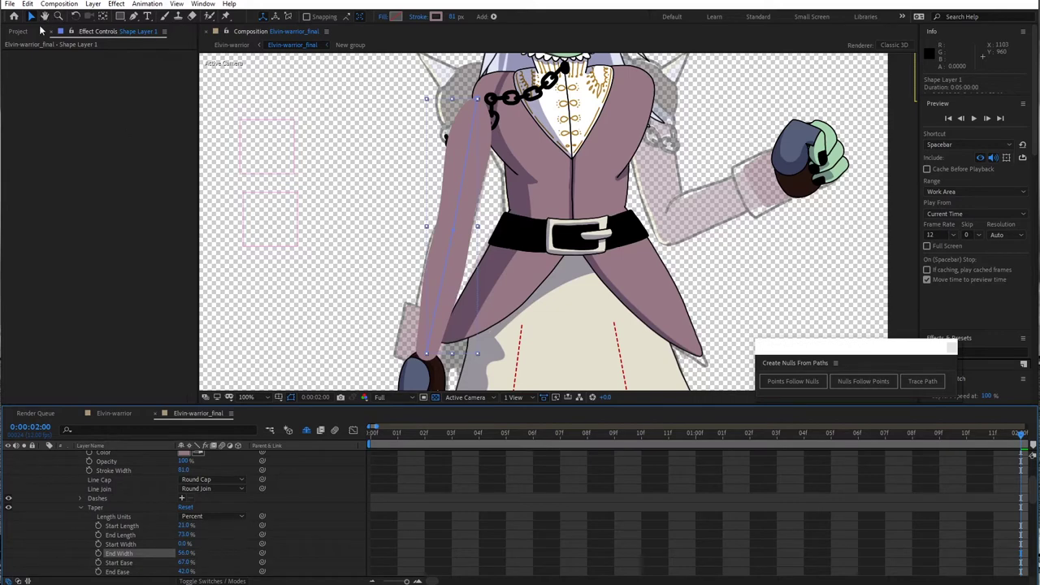
- Test bending the sleeve by moving its wrist point up and away from the body, and undo the move
scroll(153, 502, "up", 3)
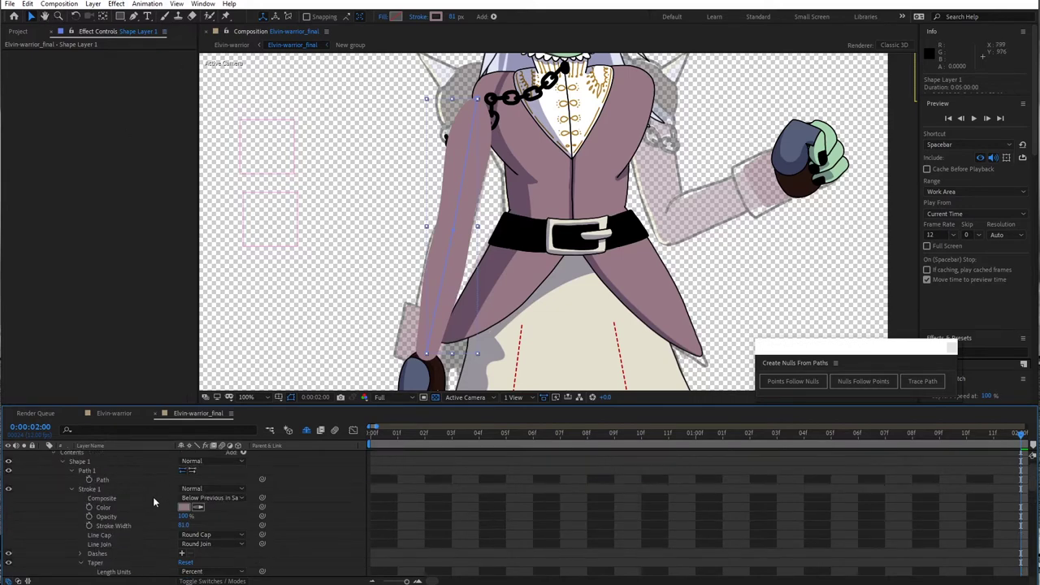
left_click(127, 479)
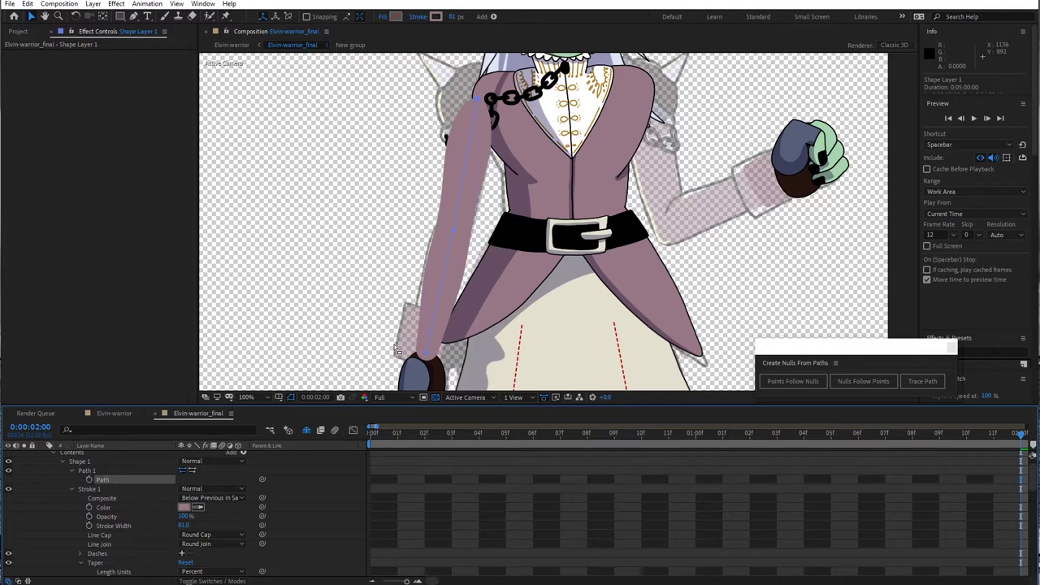
left_click_drag(396, 347, 378, 271)
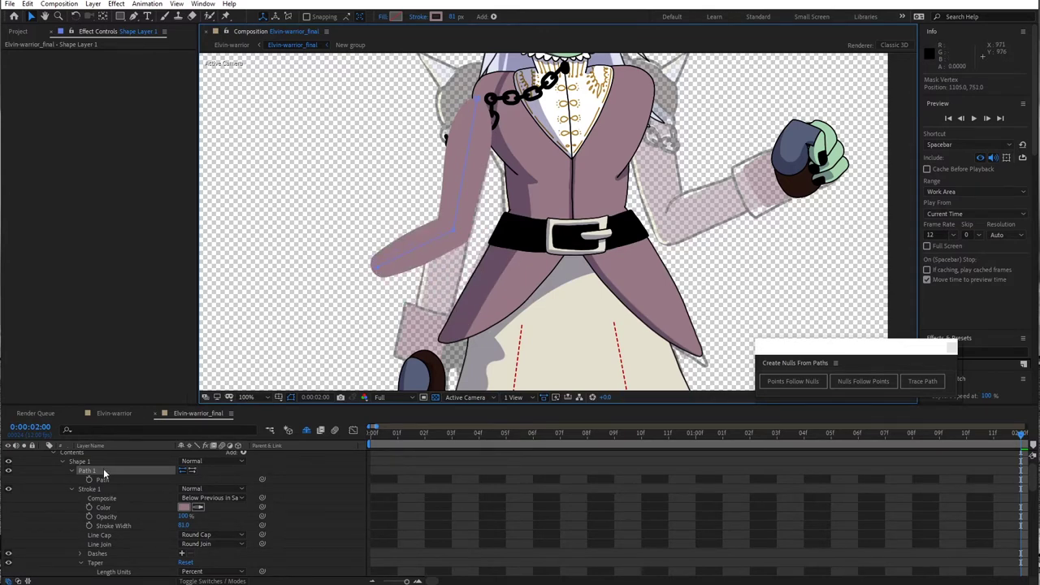
key("ctrl+z")
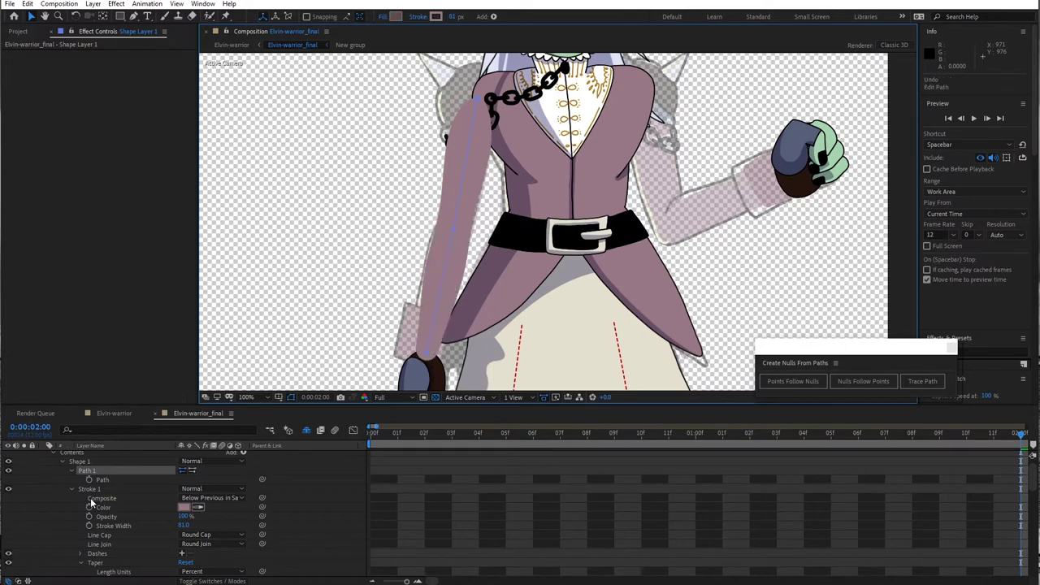
- Nudge the sleeve's wrist point slightly to fit the glove, and save the project
left_click(429, 353)
scroll(108, 483, "up", 1)
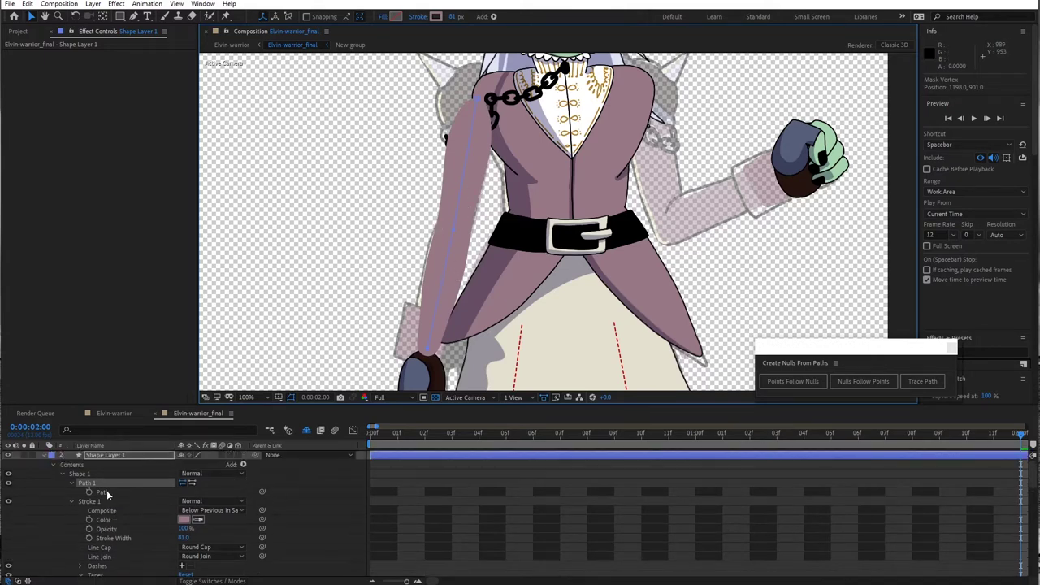
left_click(46, 457)
left_click(10, 4)
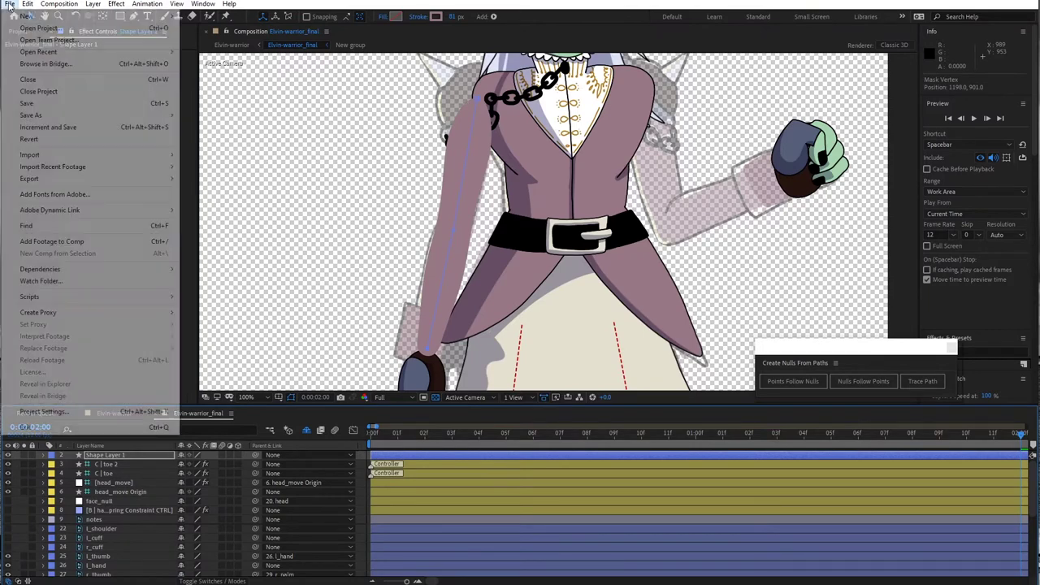
left_click(53, 103)
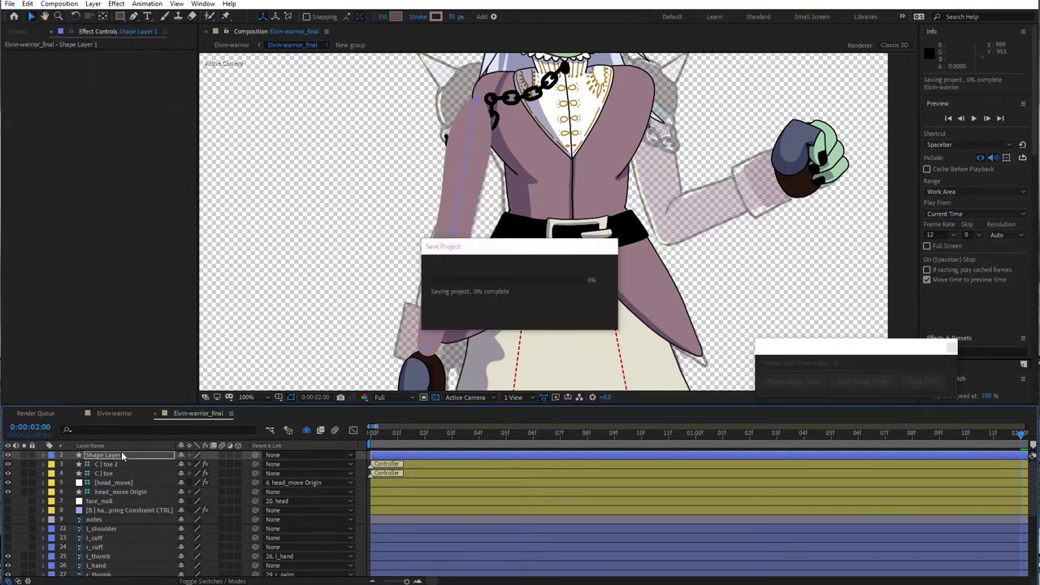
- Rename the sleeve's shape layer to l_arm and duplicate it
left_click(121, 454)
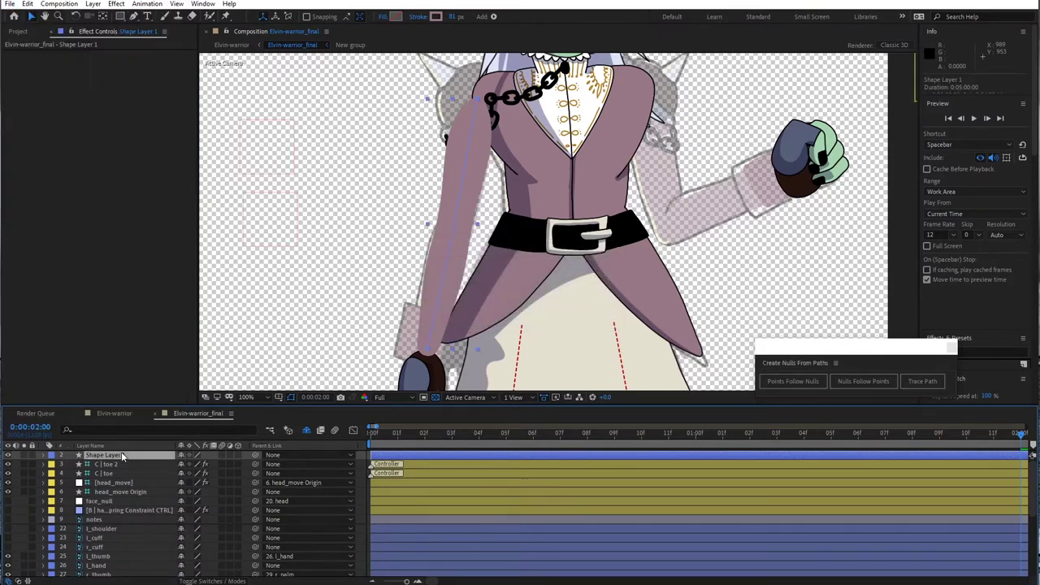
key("Return")
type("[")
key("Return")
key("ctrl+d")
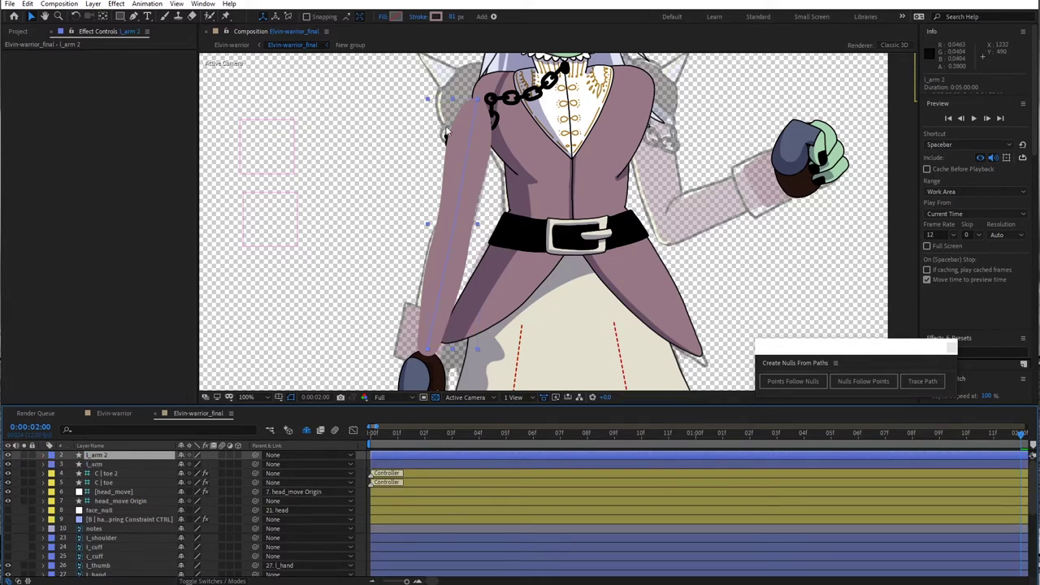
- Expand the contents of l_arm 2 and move the duplicate sleeve across the torso to the opposite shoulder
left_click(43, 456)
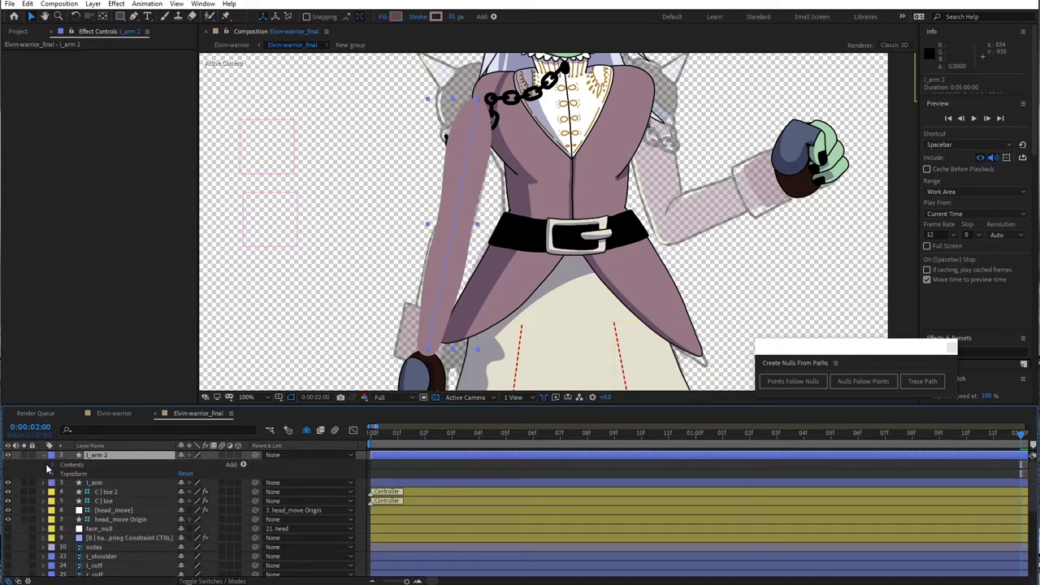
left_click(53, 465)
left_click(62, 473)
left_click(86, 483)
left_click(72, 483)
left_click_drag(478, 99, 650, 106)
left_click_drag(649, 215, 628, 232)
- Flip l_arm 2 horizontally and reposition it so it hangs from the opposite shoulder, mirroring the first sleeve
right_click(121, 455)
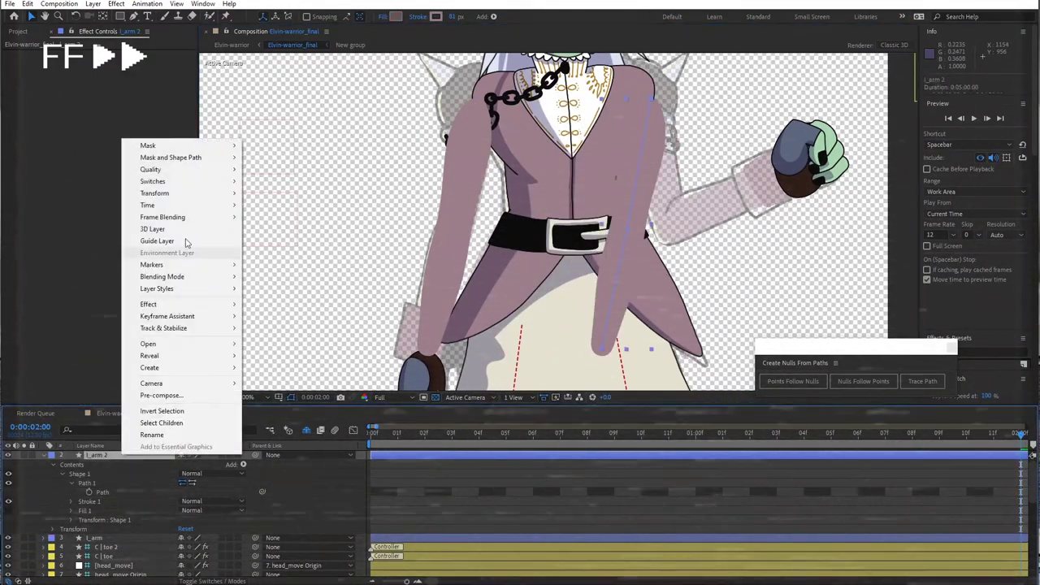
mouse_move(171, 192)
left_click(295, 284)
scroll(390, 186, "down", 3)
left_click(101, 16)
left_click(31, 16)
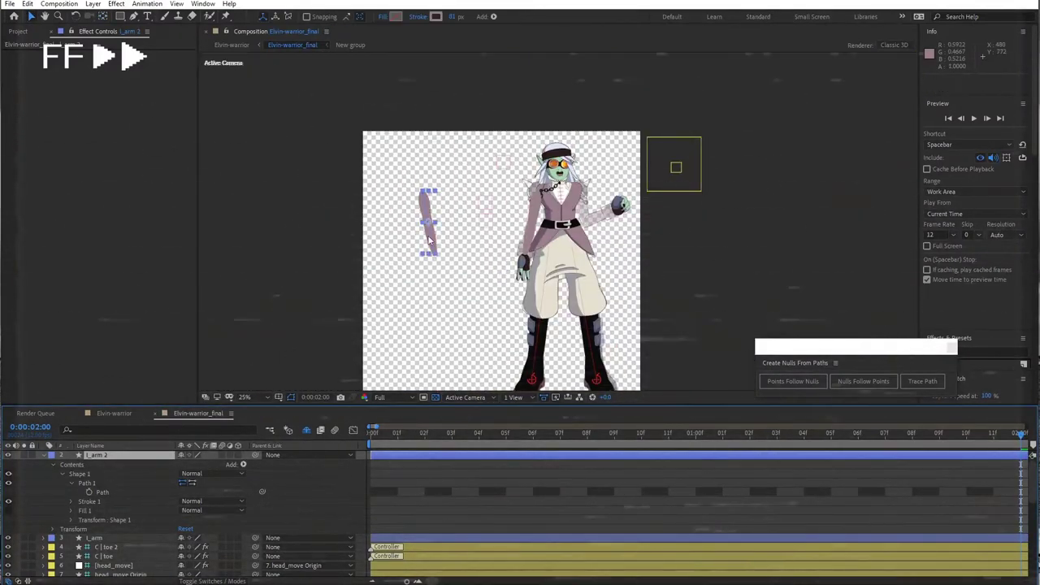
left_click_drag(429, 222, 590, 222)
left_click(325, 341)
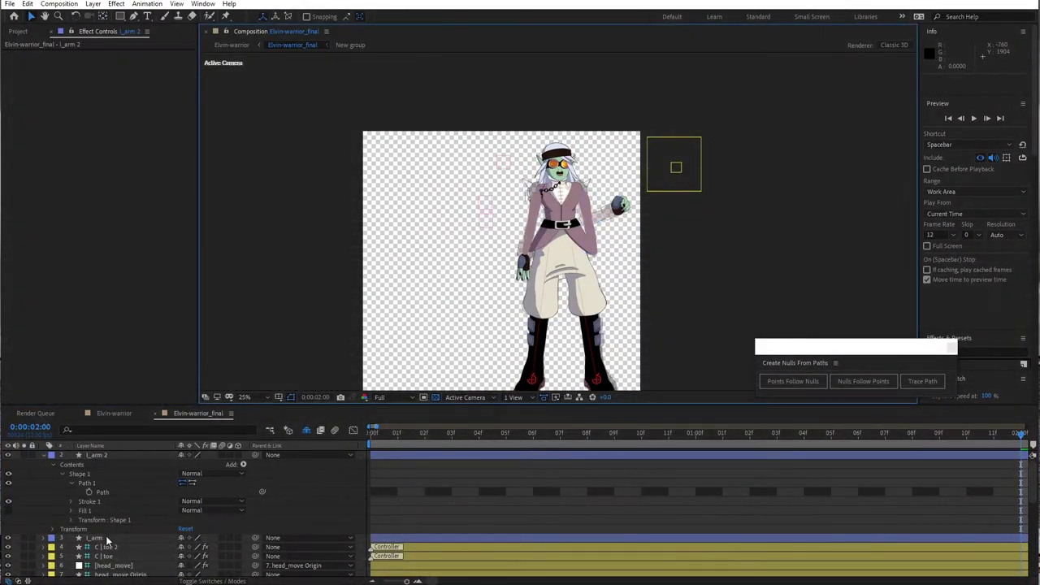
- Add a Stroke layer style to l_arm to outline the sleeve
left_click(105, 538)
key("period")
key("period")
key("period")
key("period")
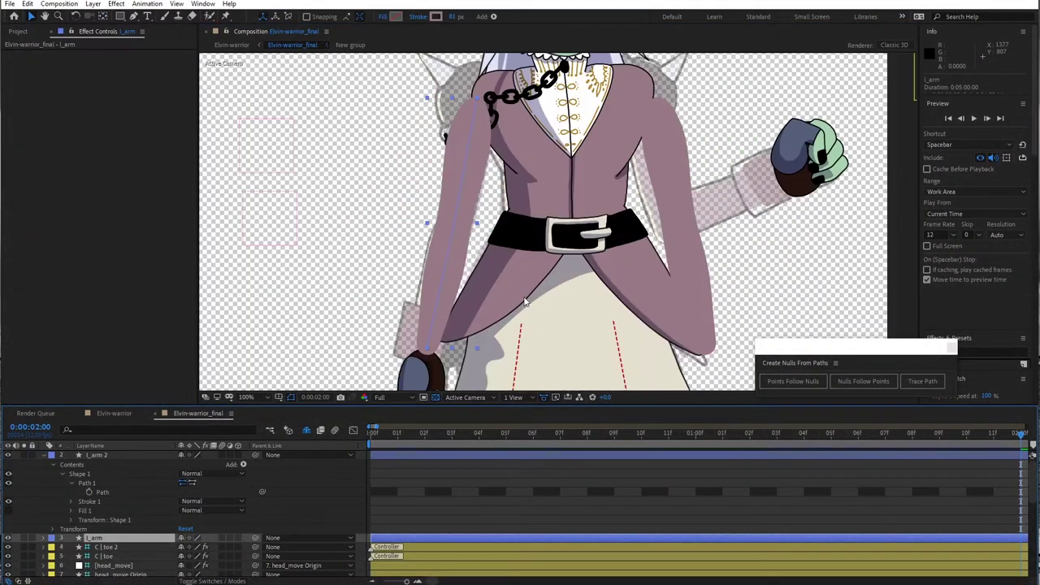
right_click(108, 538)
mouse_move(154, 372)
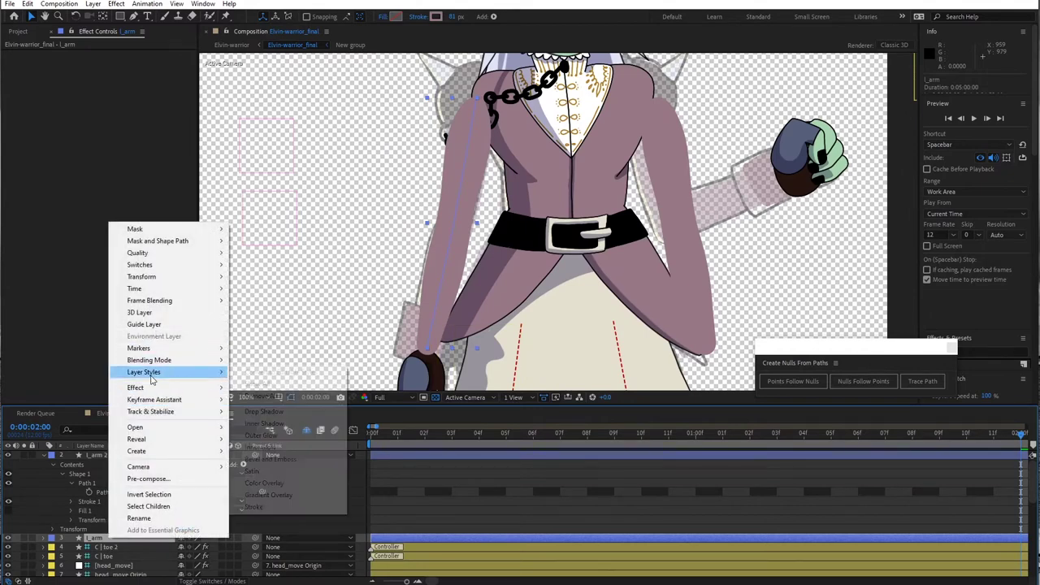
left_click(254, 506)
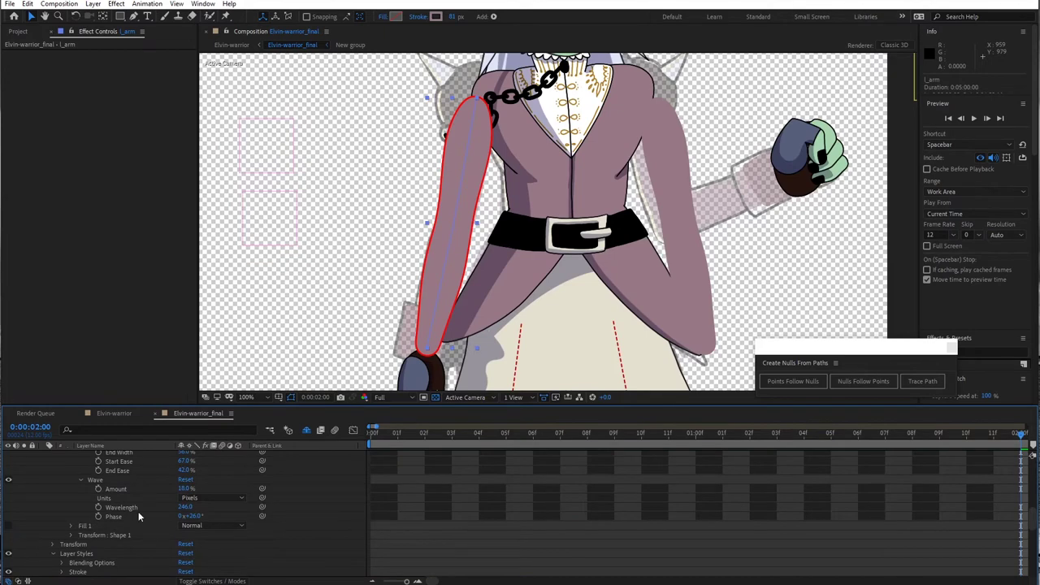
- Change the color of l_arm's Stroke layer style to the black sampled from the belt, hex 010001
key("period")
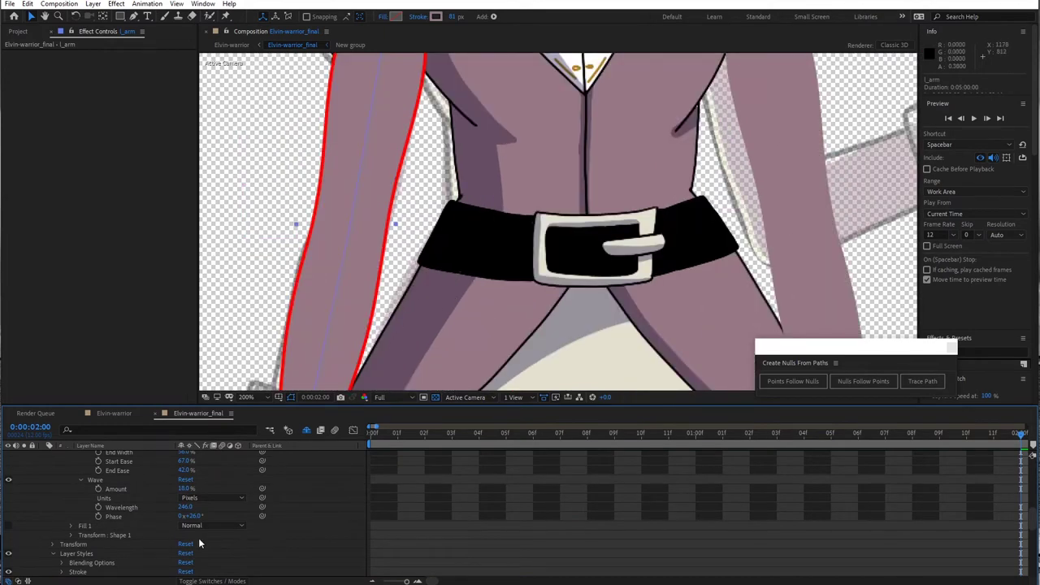
scroll(114, 556, "down", 3)
left_click(62, 489)
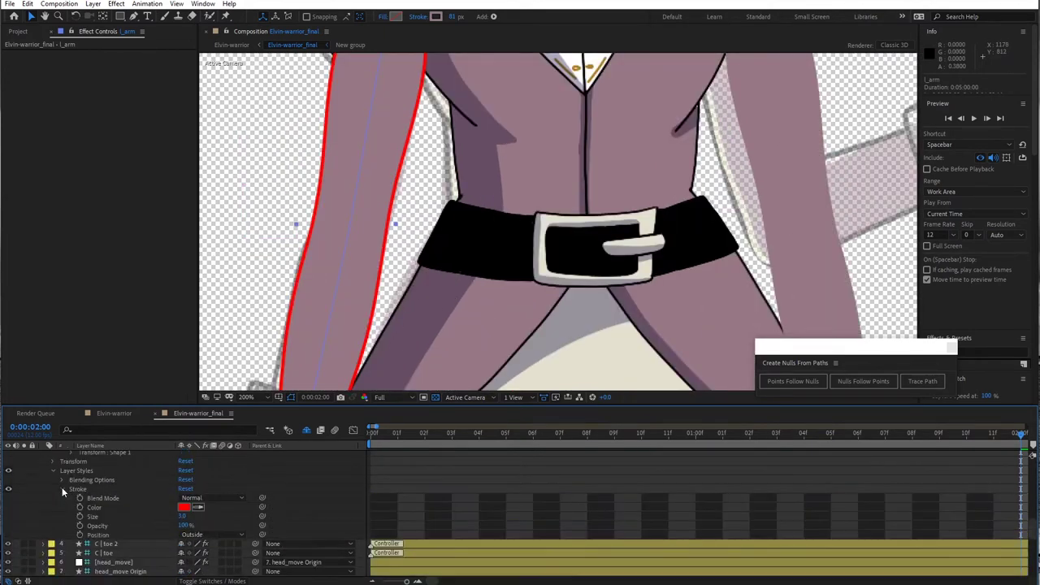
left_click(184, 507)
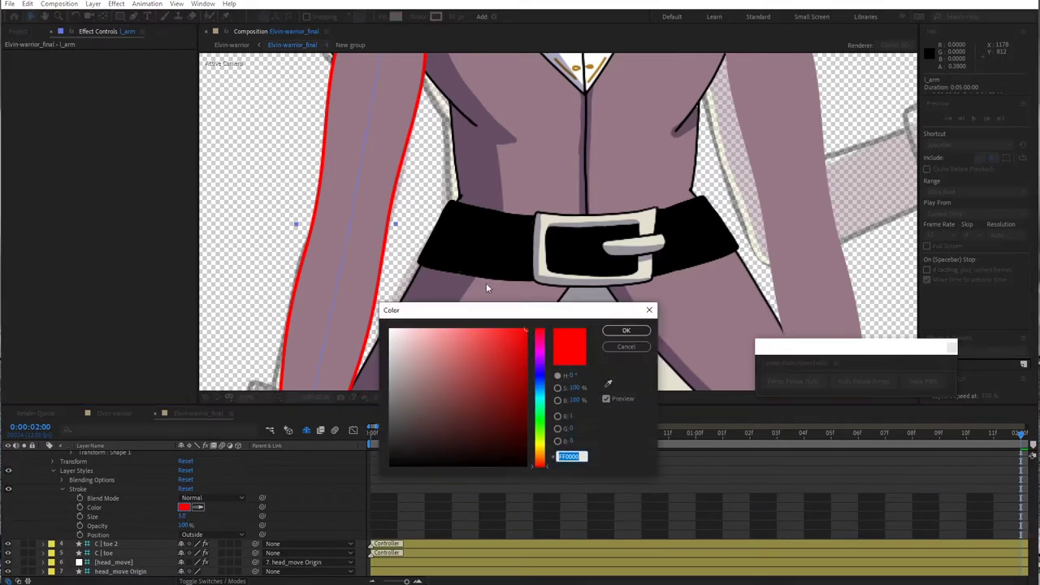
type("232323")
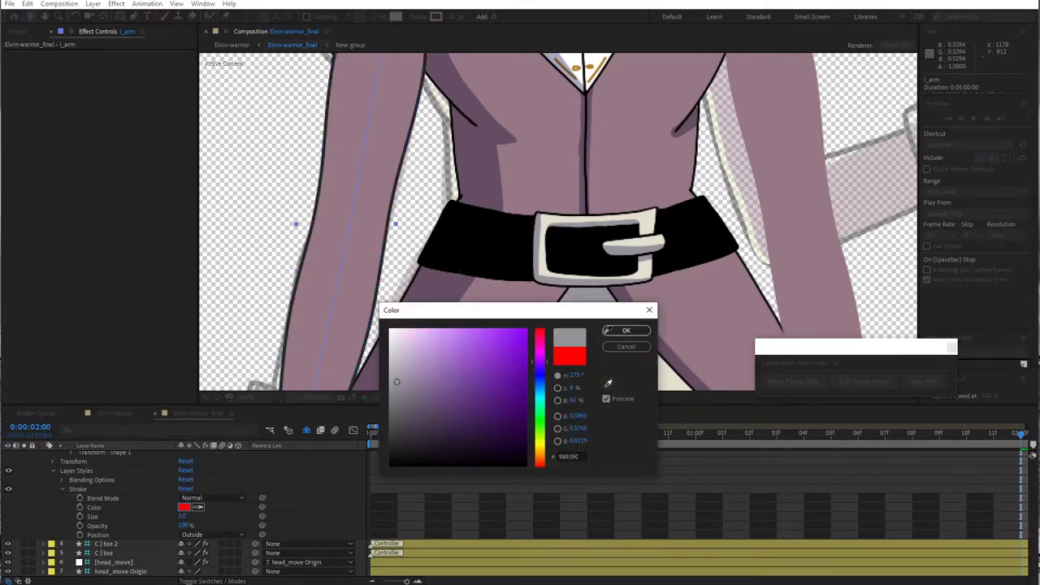
left_click(517, 256)
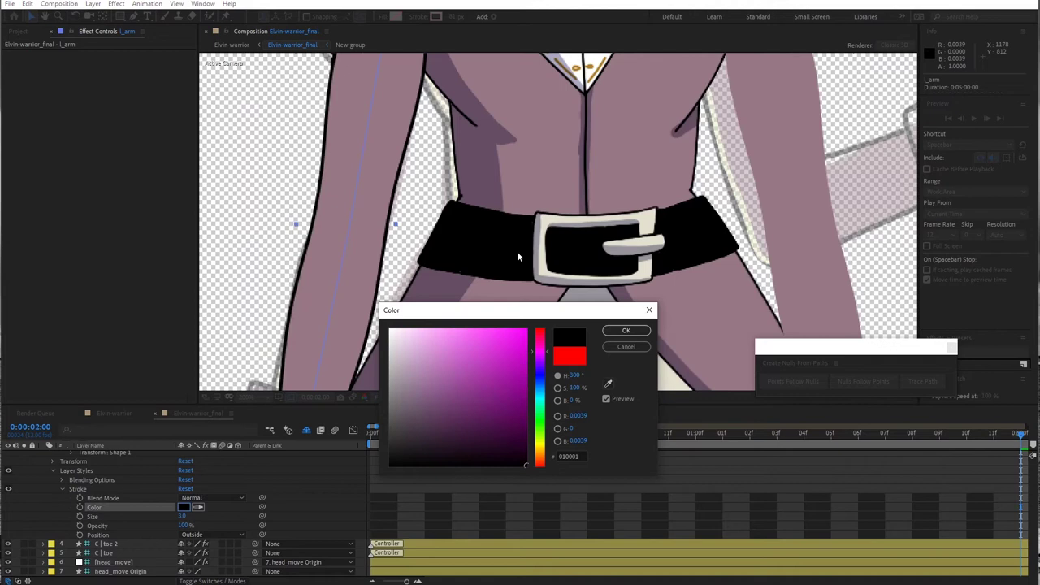
left_click(620, 330)
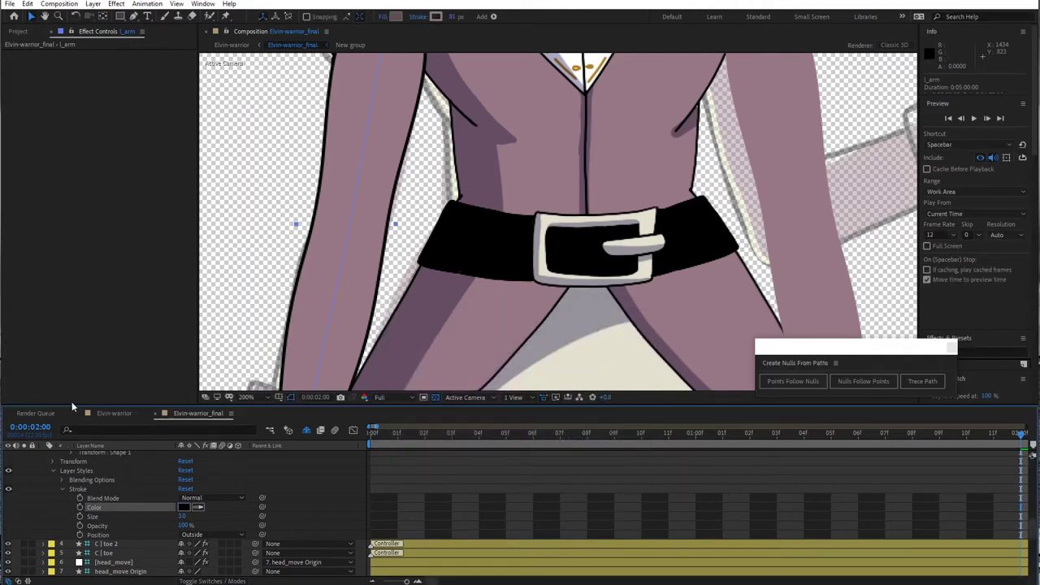
- Set the size of l_arm's Stroke layer style to 2
left_click(182, 516)
type("2")
key("Return")
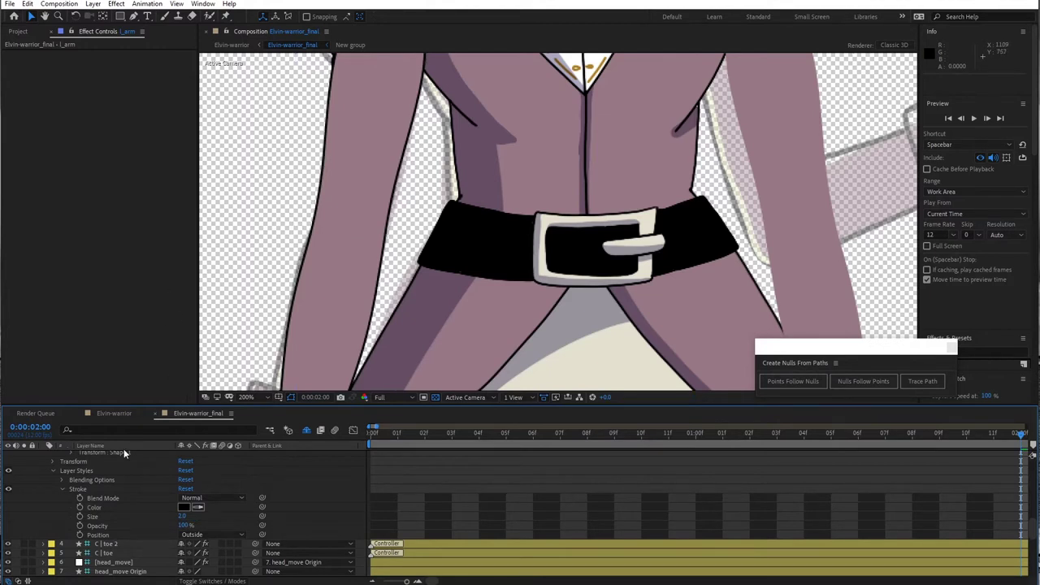
- Copy the Layer Styles from l_arm to l_arm 2 so both sleeves share the same outline
scroll(89, 494, "up", 1)
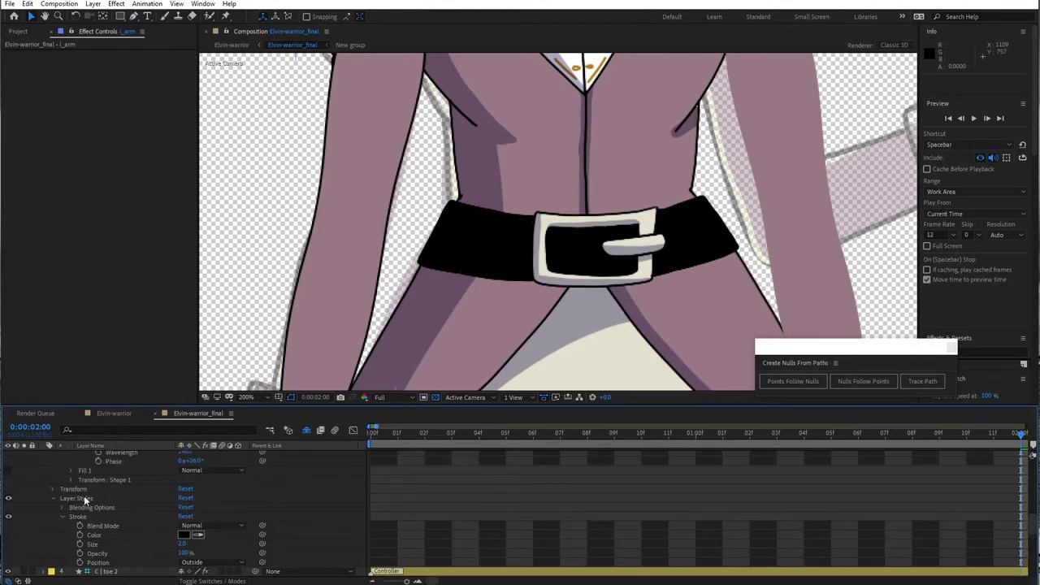
left_click(61, 516)
left_click(79, 497)
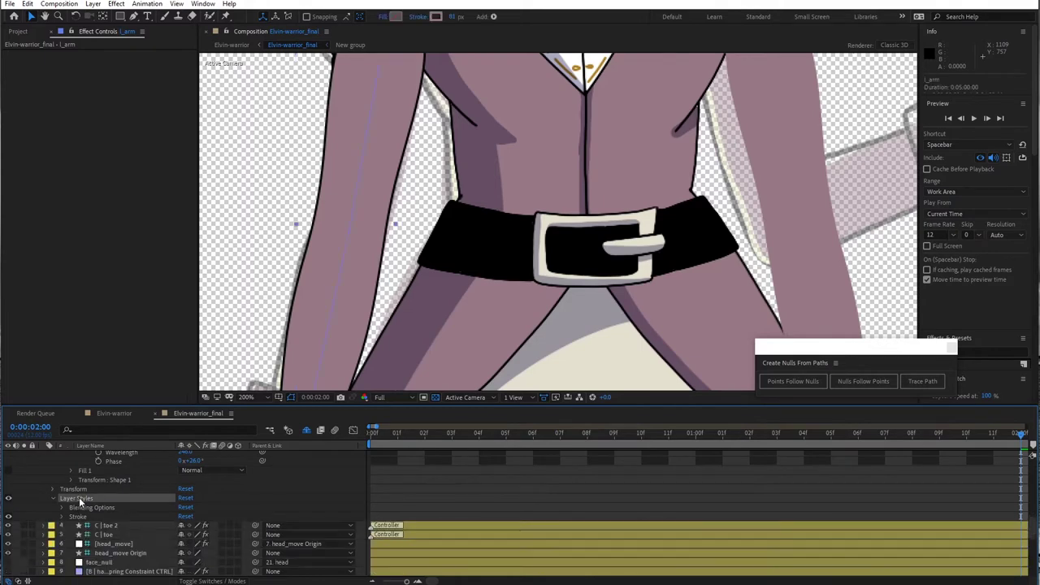
scroll(93, 475, "up", 8)
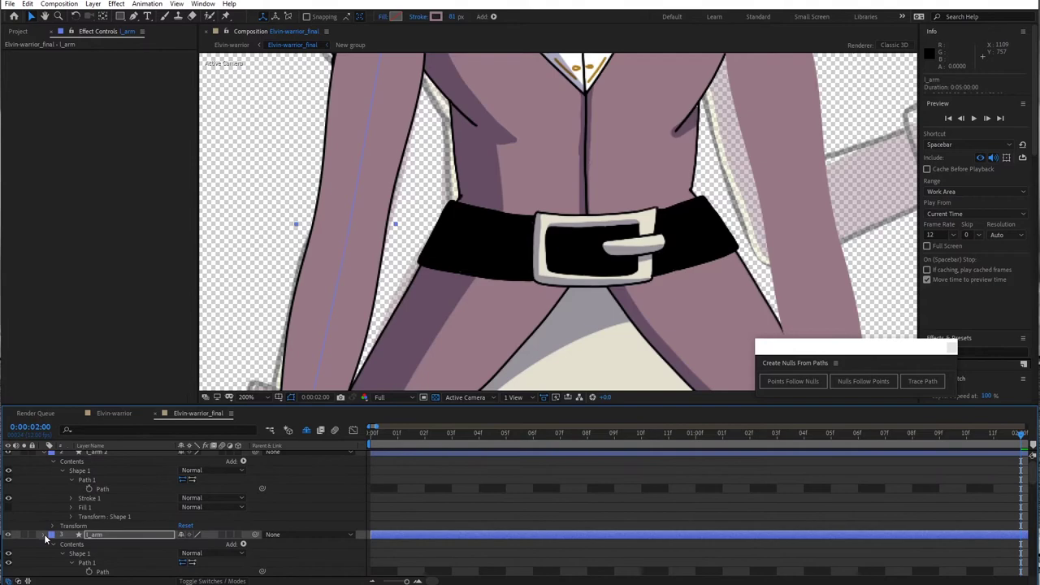
left_click(46, 536)
left_click(104, 454)
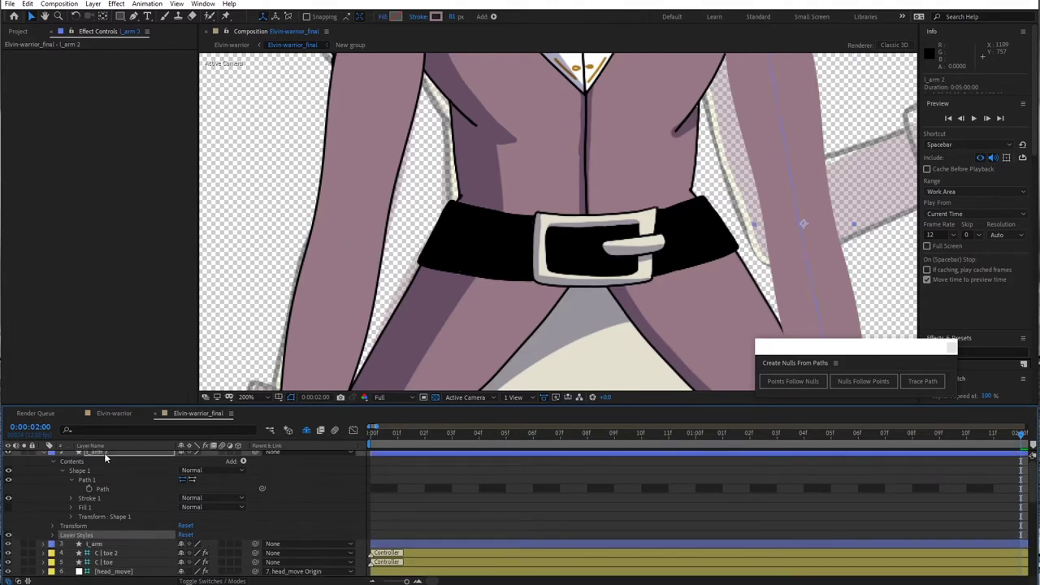
key("comma")
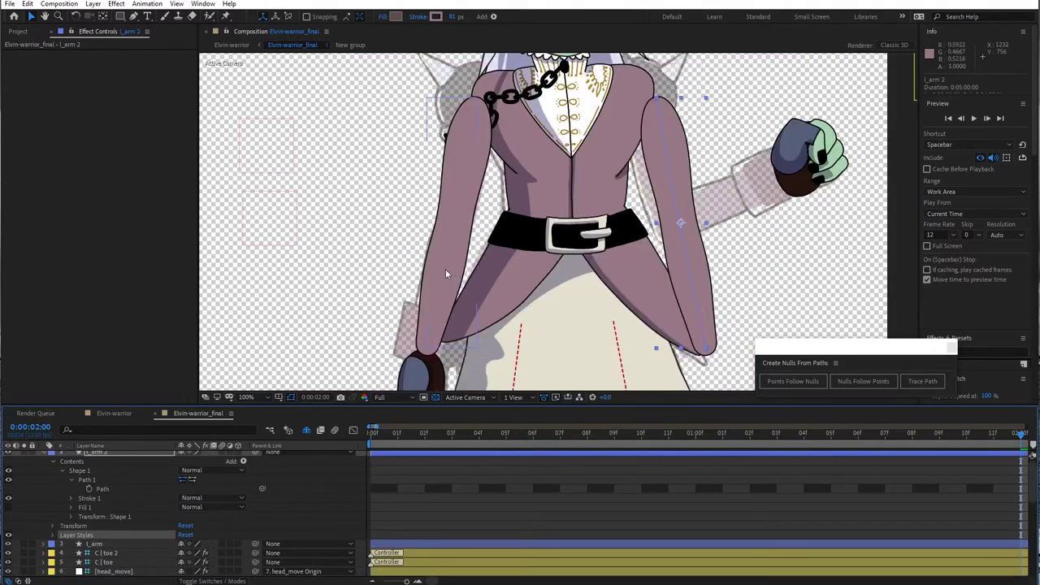
- Select l_arm, and close and reopen the Create Nulls From Paths script
left_click(105, 544)
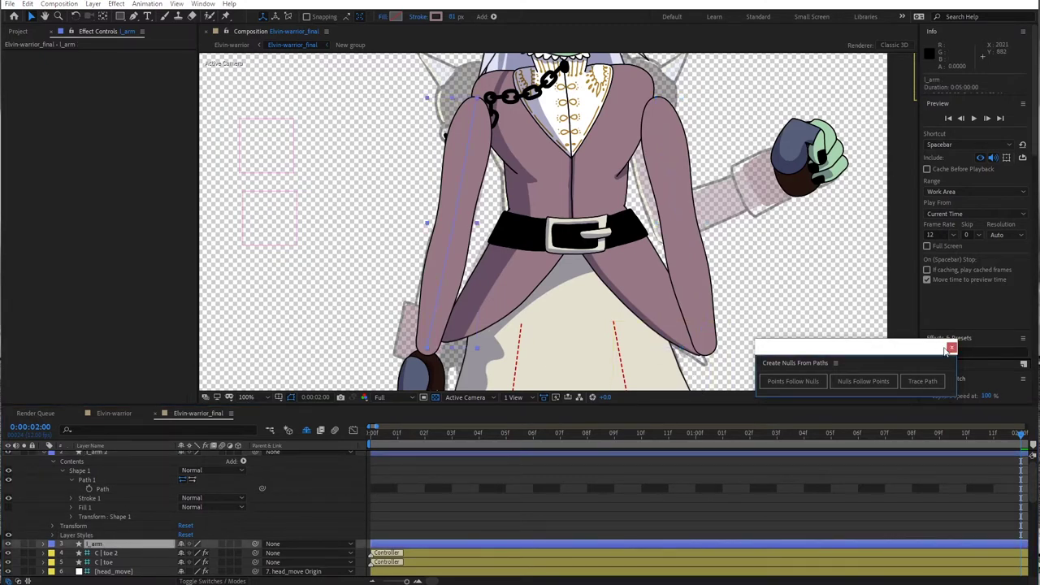
left_click(952, 348)
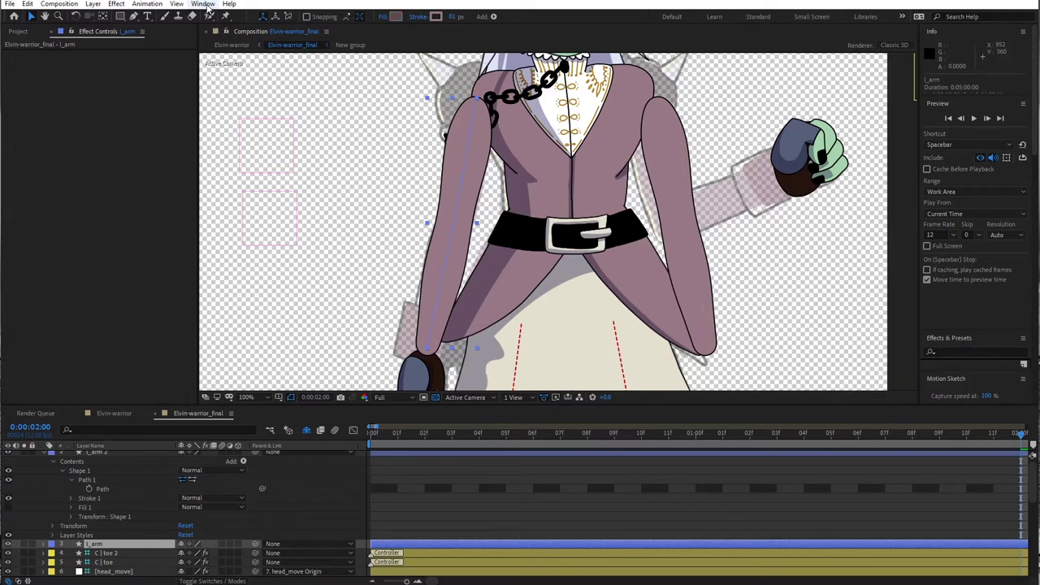
left_click(204, 5)
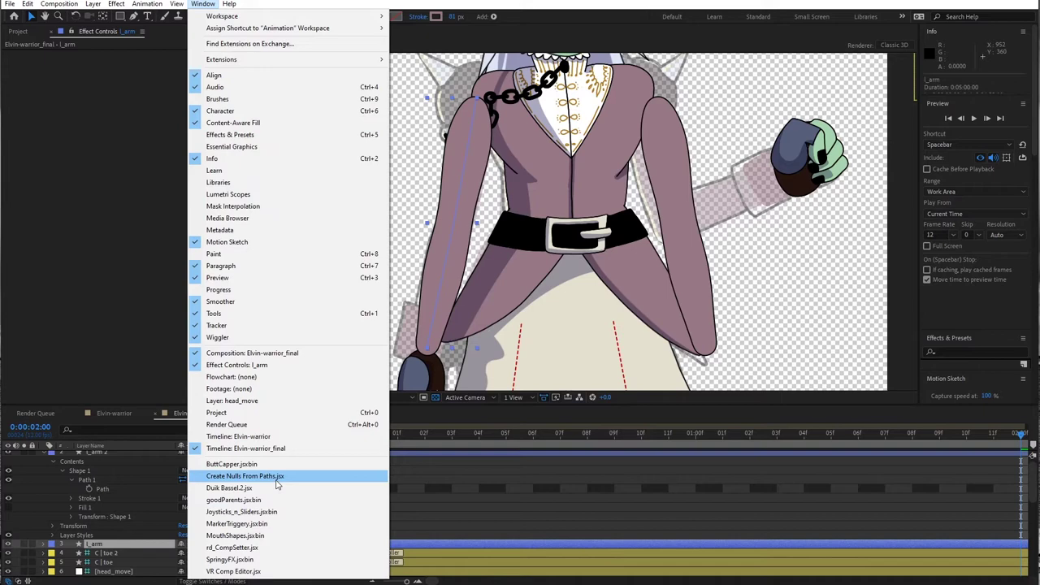
left_click(277, 479)
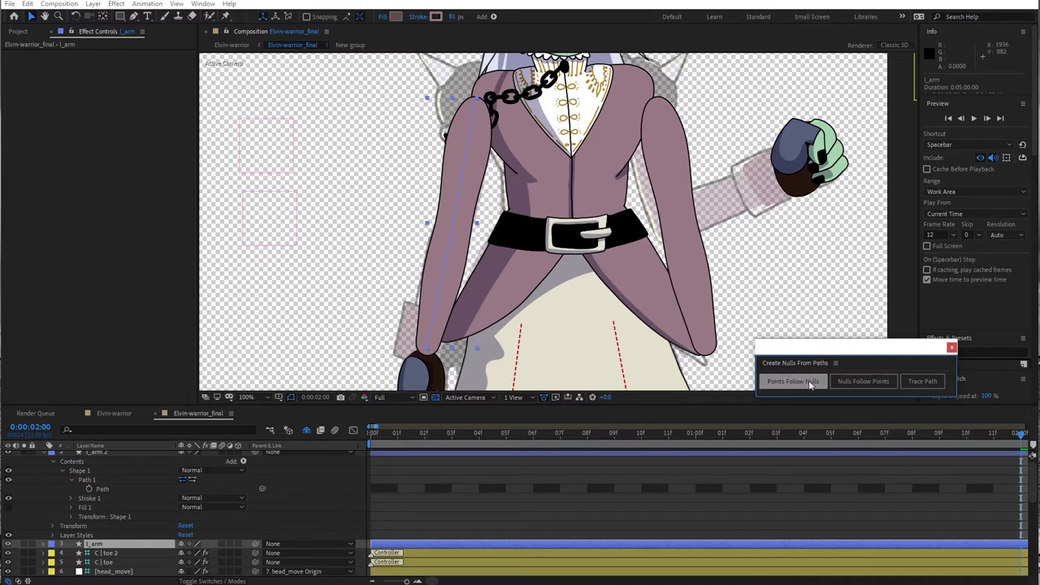
- Generate nulls that drive l_arm's Path 1 points with Points Follow Nulls, and test them by briefly moving the wrist null
left_click(38, 546)
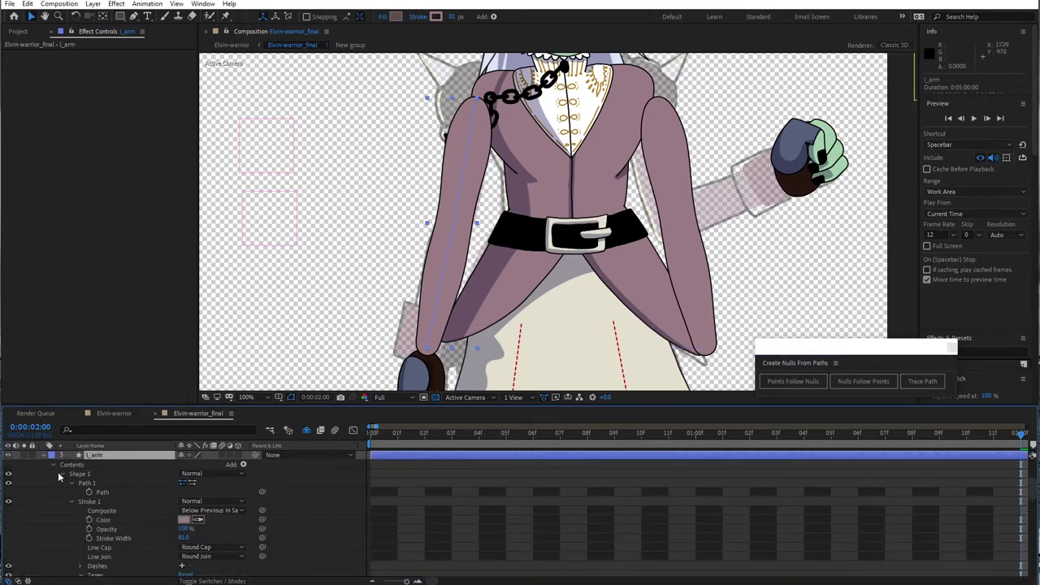
left_click(88, 484)
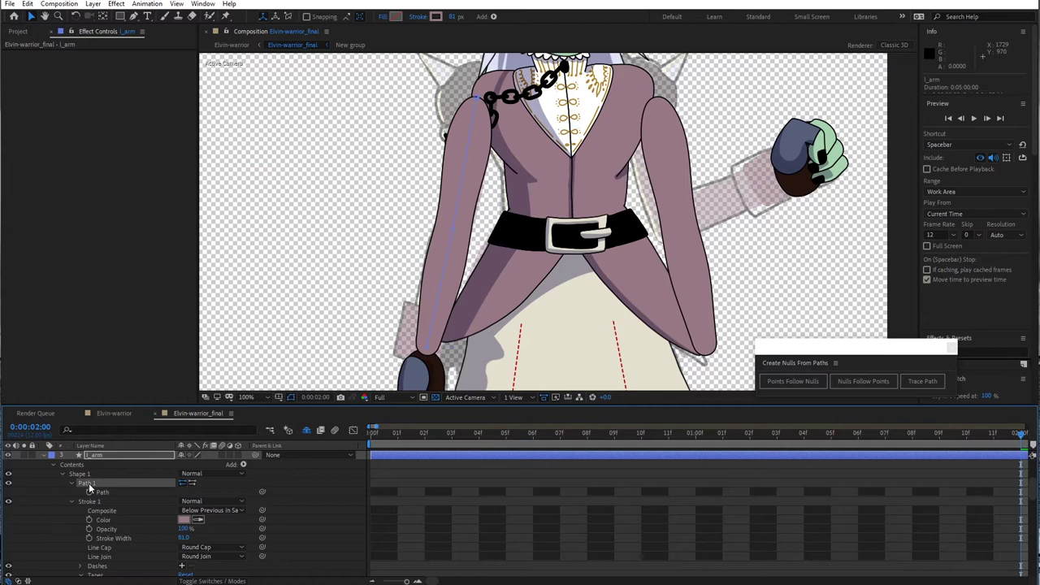
left_click(104, 490)
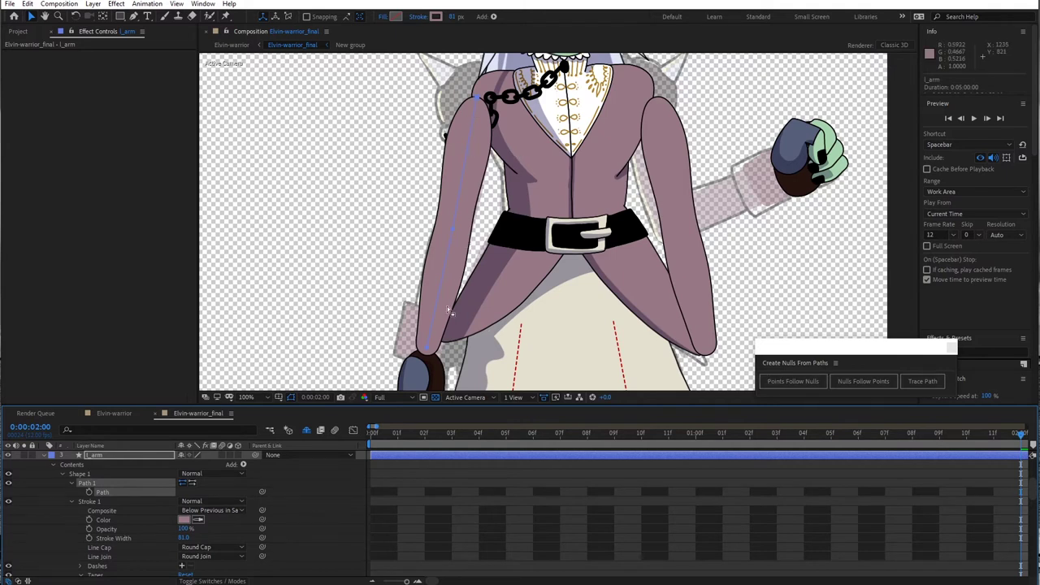
left_click(789, 380)
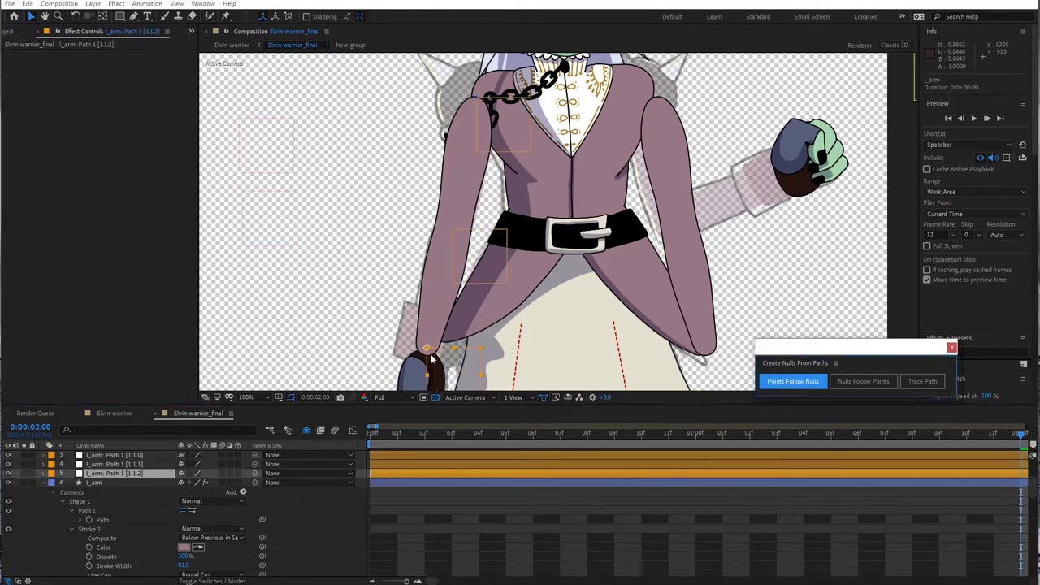
mouse_move(428, 350)
left_mouse_down()
mouse_move(395, 334)
mouse_move(455, 333)
mouse_move(355, 323)
mouse_move(357, 305)
mouse_move(426, 360)
mouse_move(417, 359)
mouse_move(432, 351)
left_mouse_up()
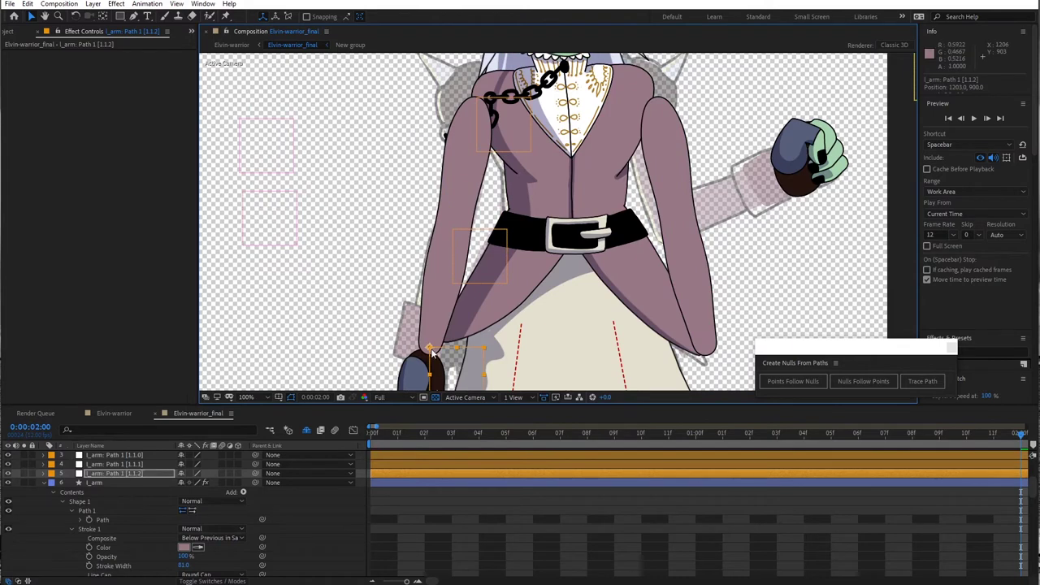
key("ctrl+z")
- Rename the three new nulls l_wrist, l_elbow and l_shoulder to match their joints on the arm
left_click(42, 483)
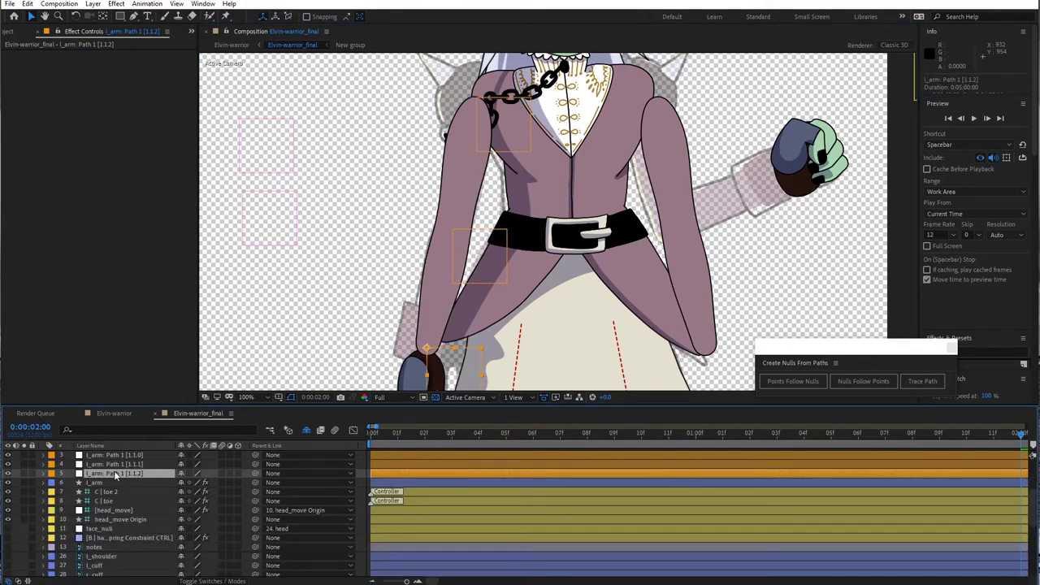
key("Return")
key("BackSpace")
type("l_wrist")
left_click(123, 464)
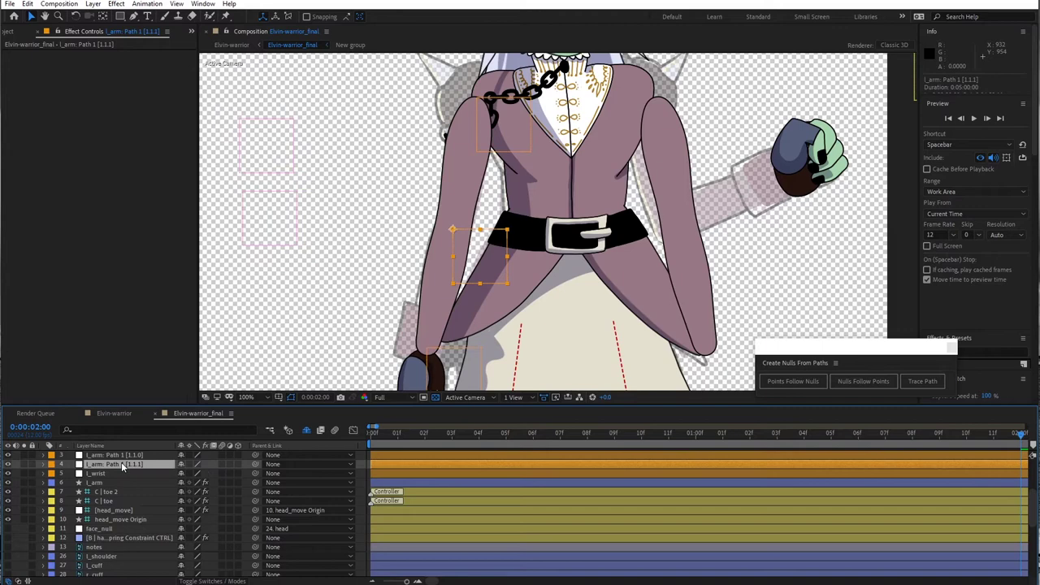
key("Return")
key("BackSpace")
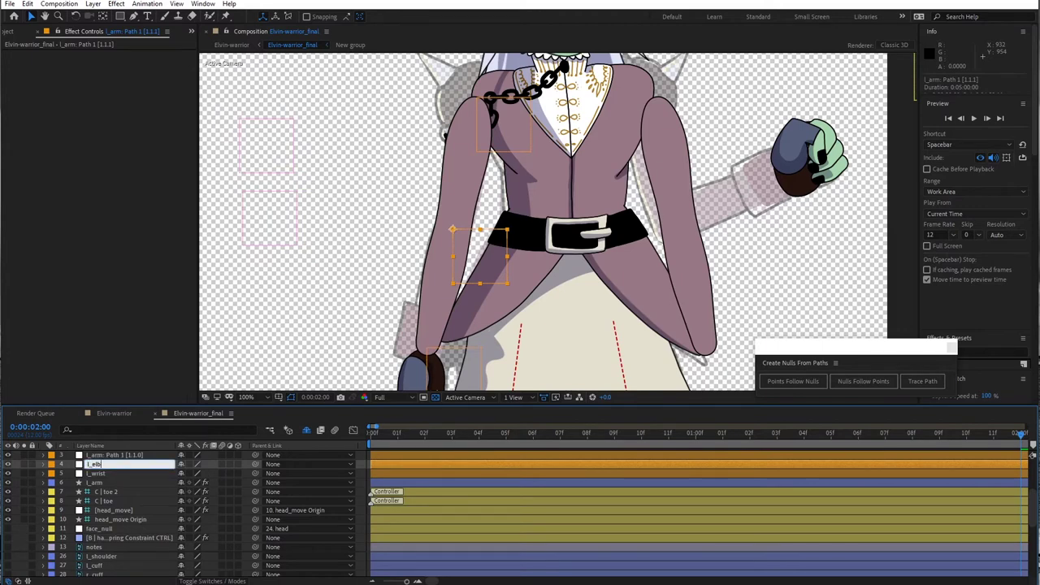
left_click(125, 455)
key("Return")
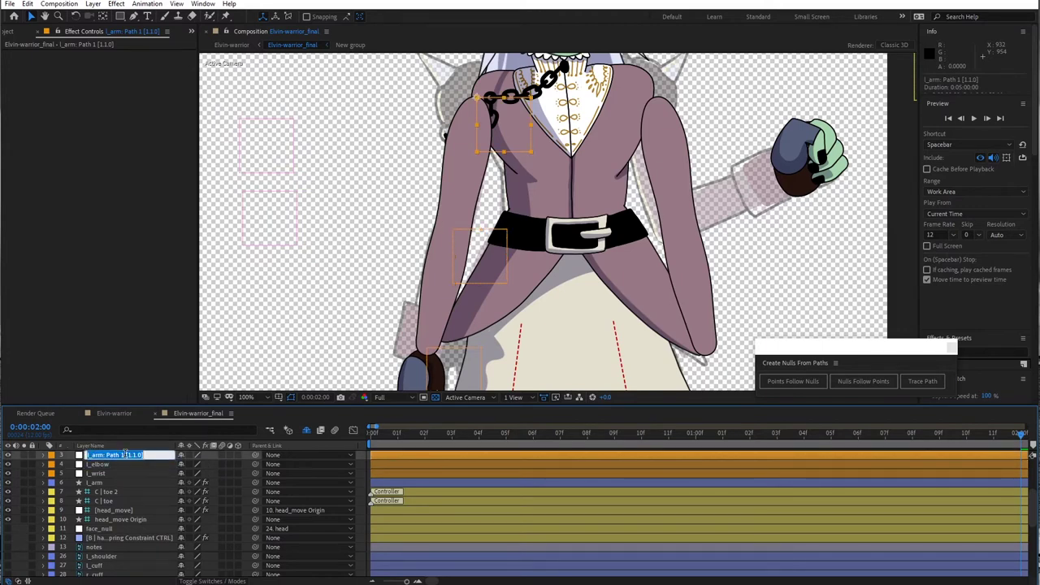
type("l_shoulder")
left_click(119, 479)
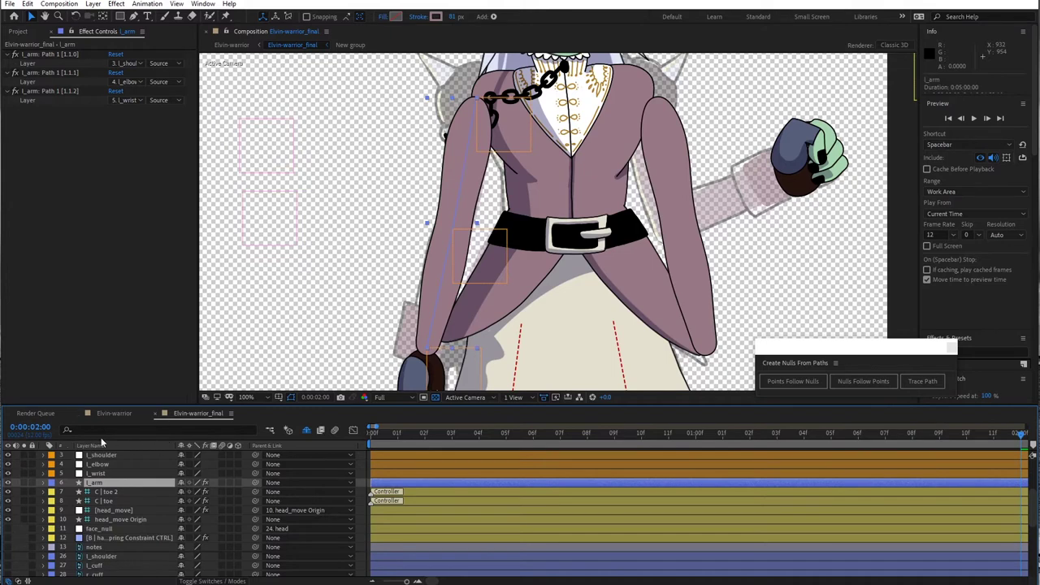
- Parent l_wrist to l_elbow and l_elbow to l_shoulder
left_click(147, 473)
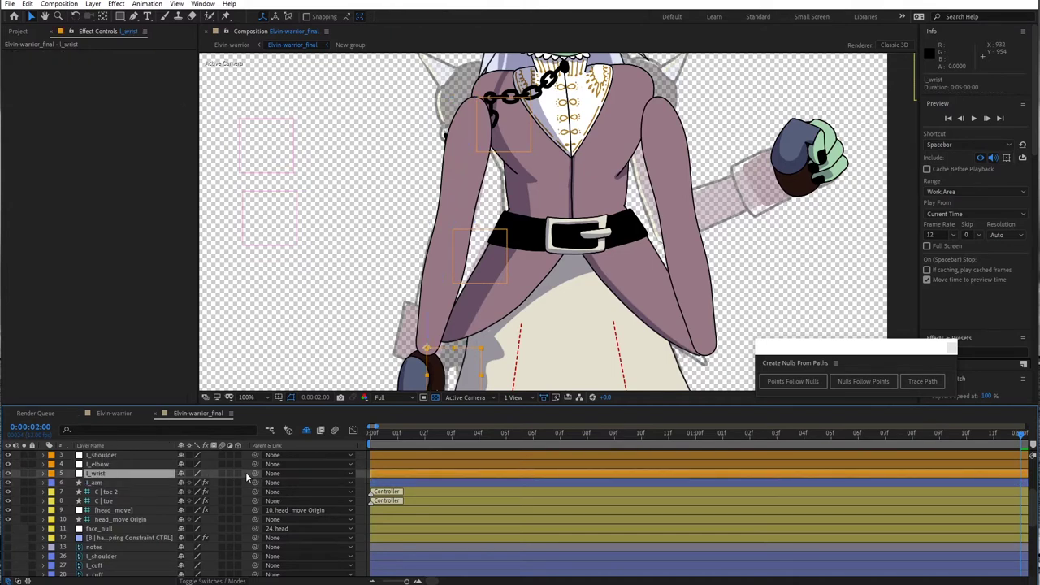
left_click_drag(255, 473, 116, 496)
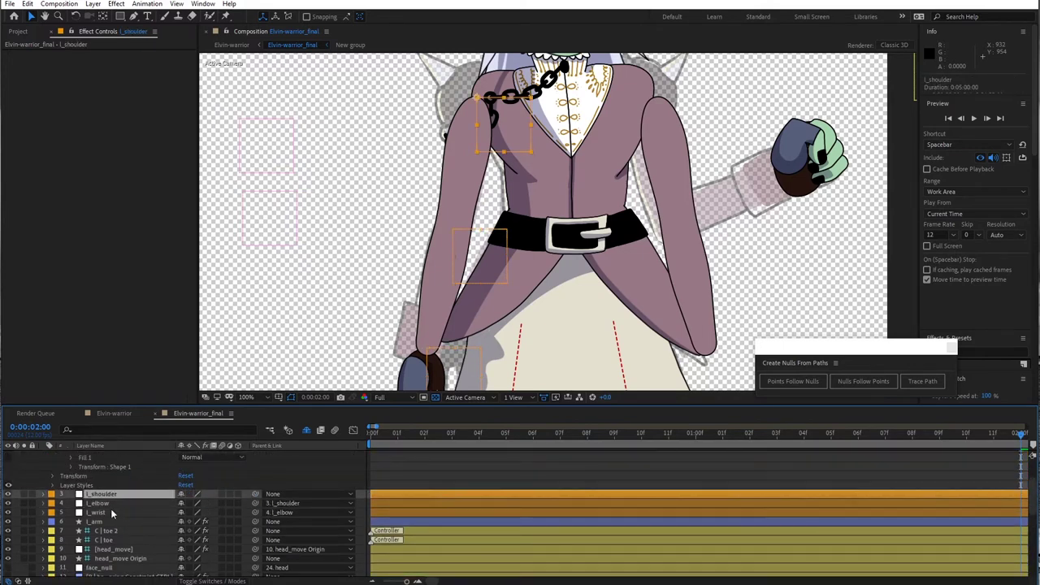
- Apply Duik Bassel.2's Auto-rig & IK to the l_shoulder, l_elbow and l_wrist nulls
left_click(110, 510, "shift")
left_click(203, 4)
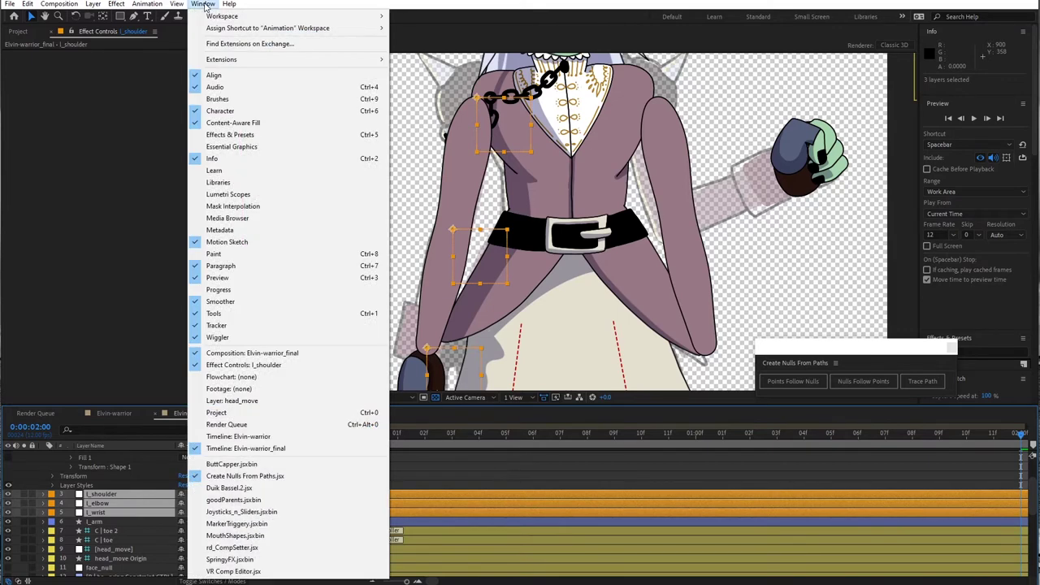
left_click(251, 488)
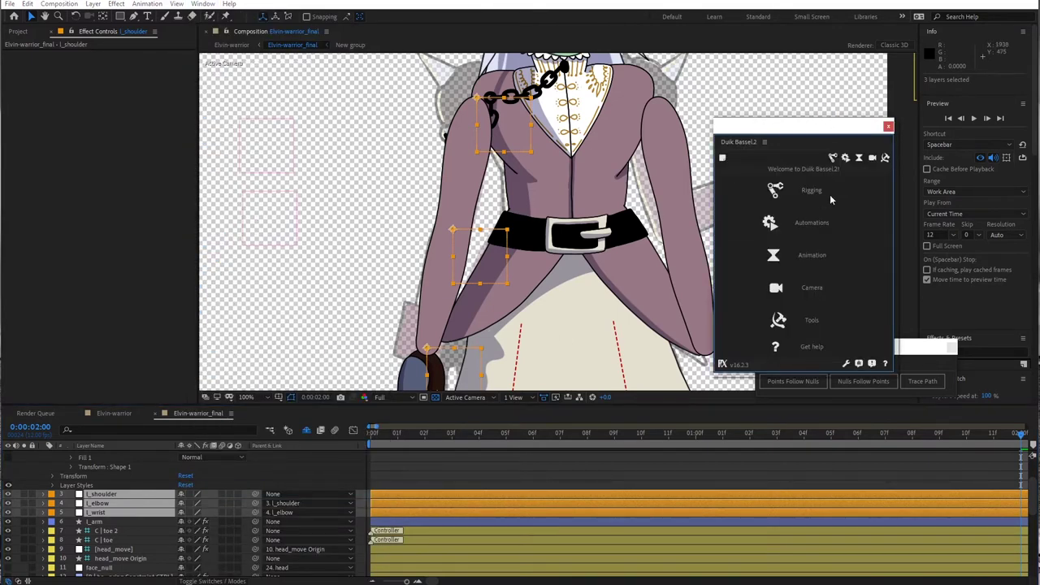
left_click(812, 191)
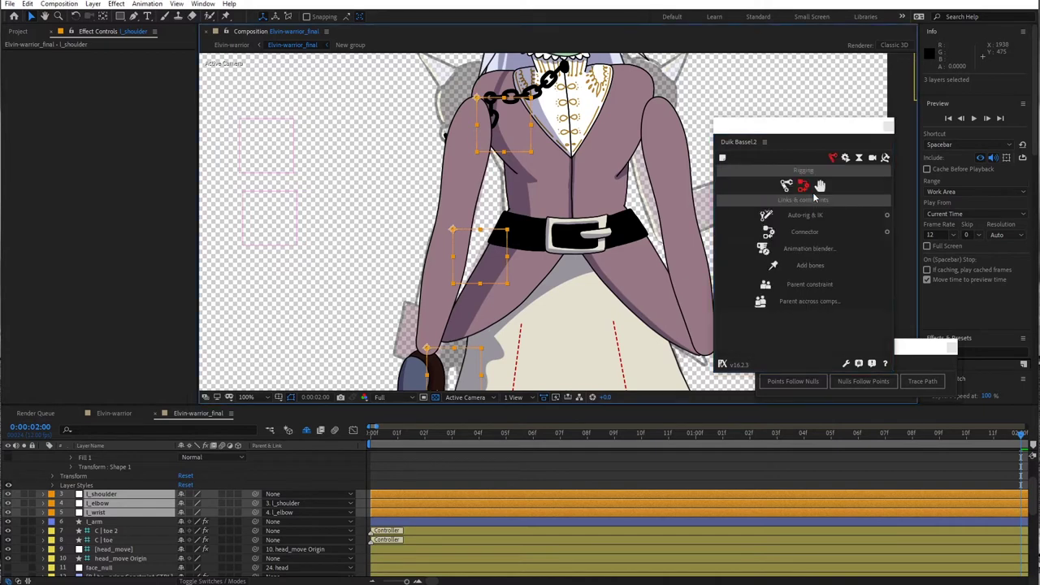
left_click(809, 216)
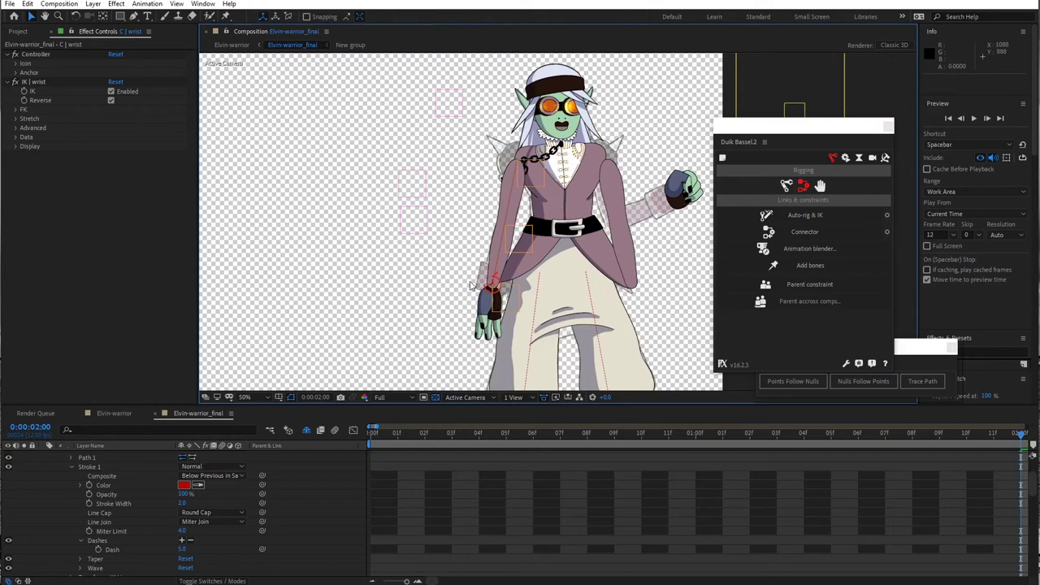
- Test the wrist controller by pulling the arm outward, undo the move, and turn off Auto-Stretch in the IK | wrist effect
left_click_drag(492, 283, 414, 253)
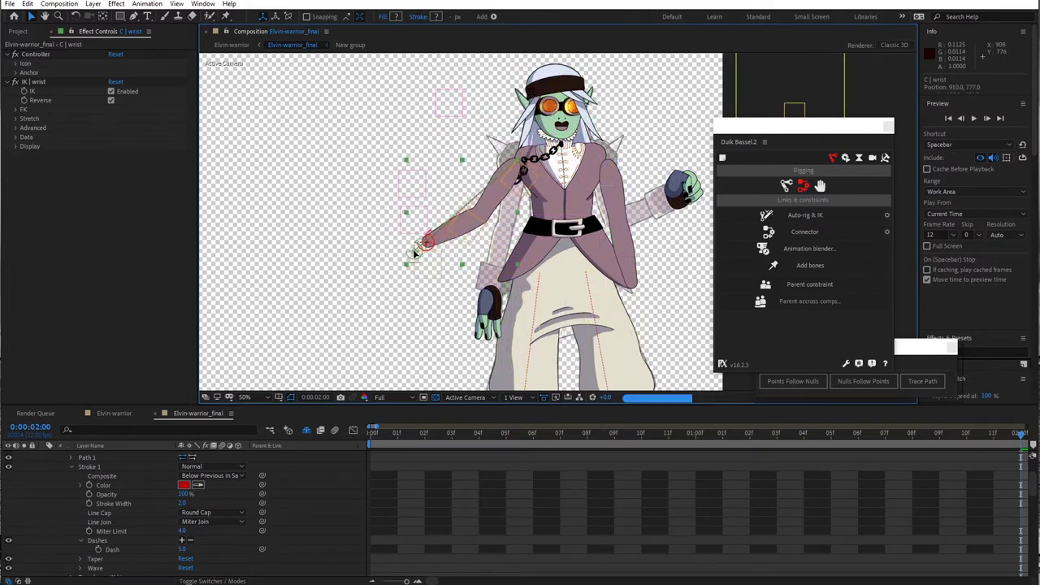
key("ctrl+z")
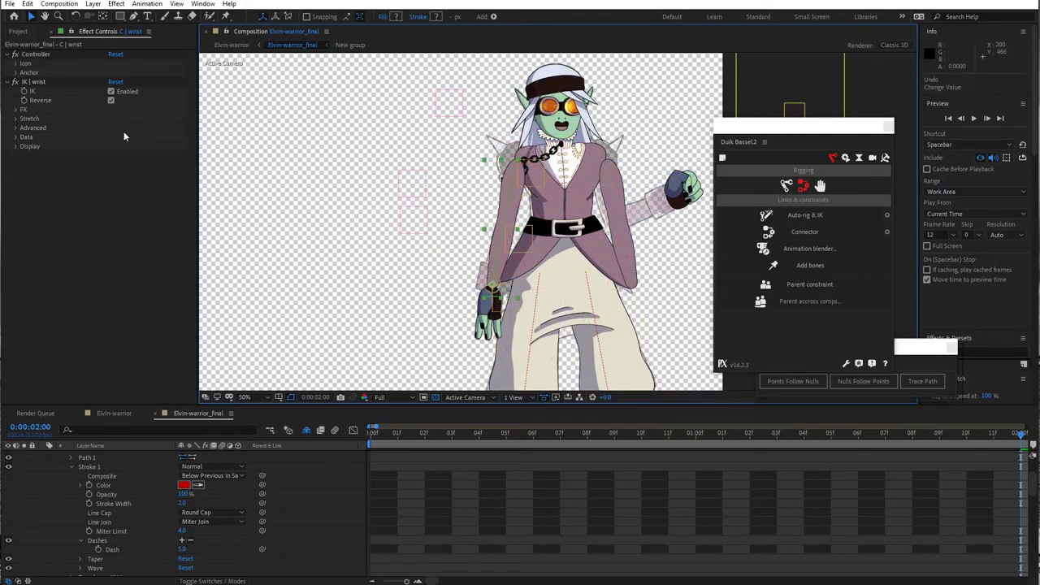
left_click(17, 119)
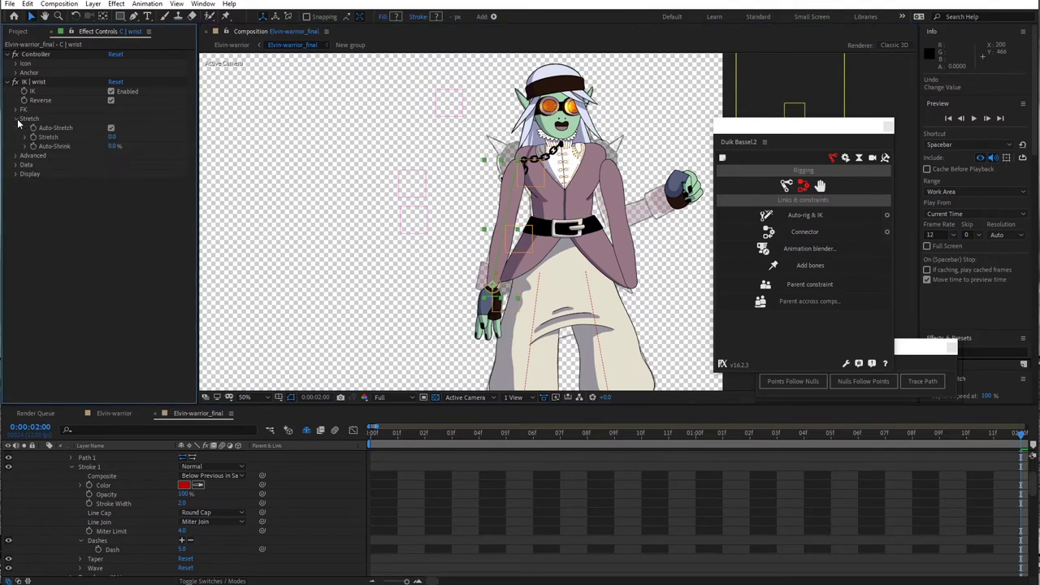
left_click(111, 128)
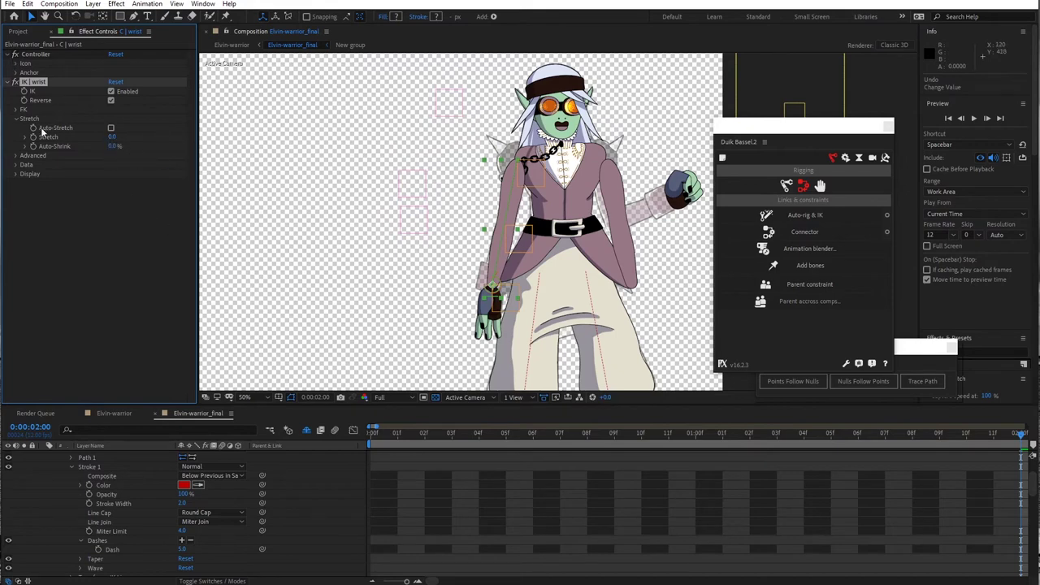
- Move l_shoulder, l_elbow, l_wrist and l_arm between armline2 and raster_chain in the layer order, and give them the Blue label
left_click(108, 485)
scroll(109, 482, "up", 3)
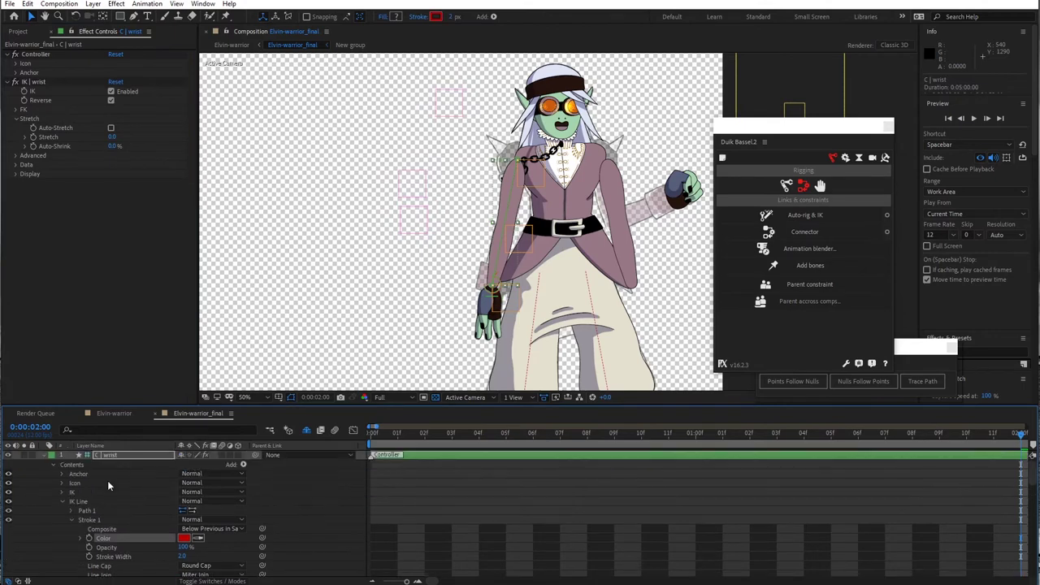
left_click(46, 458)
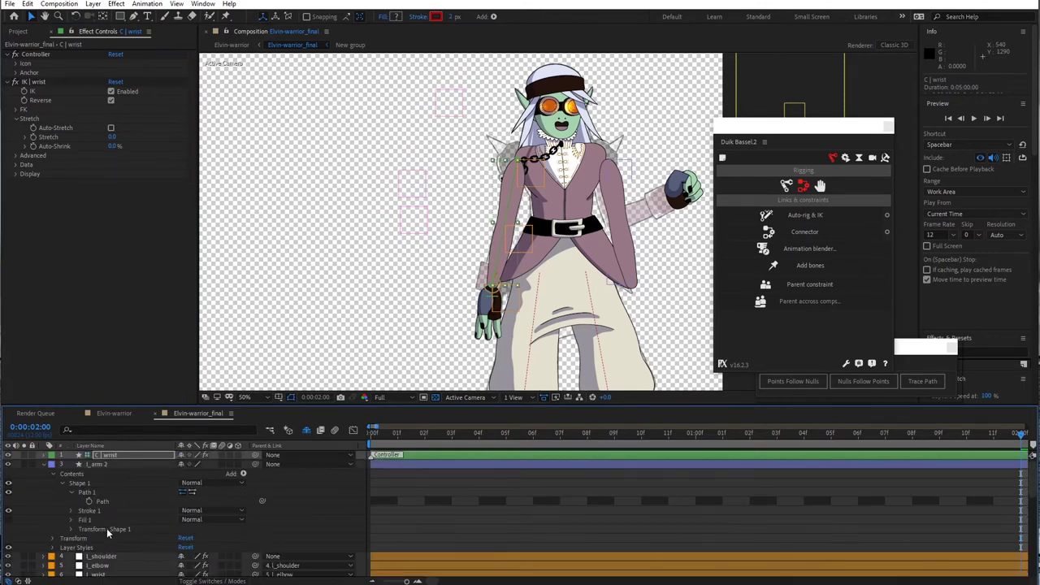
left_click(121, 551)
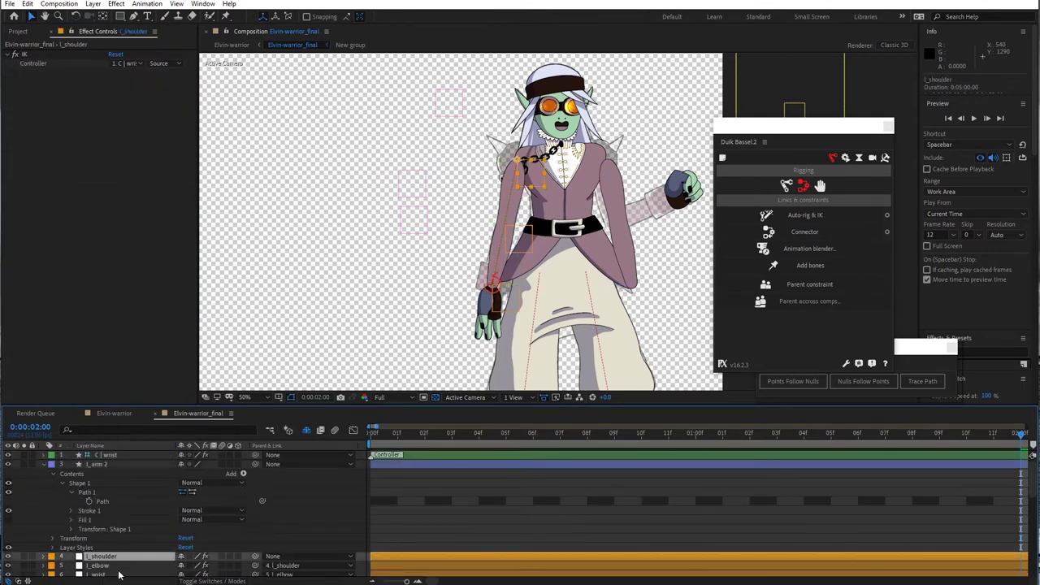
left_click(118, 575, "shift")
scroll(124, 548, "down", 3)
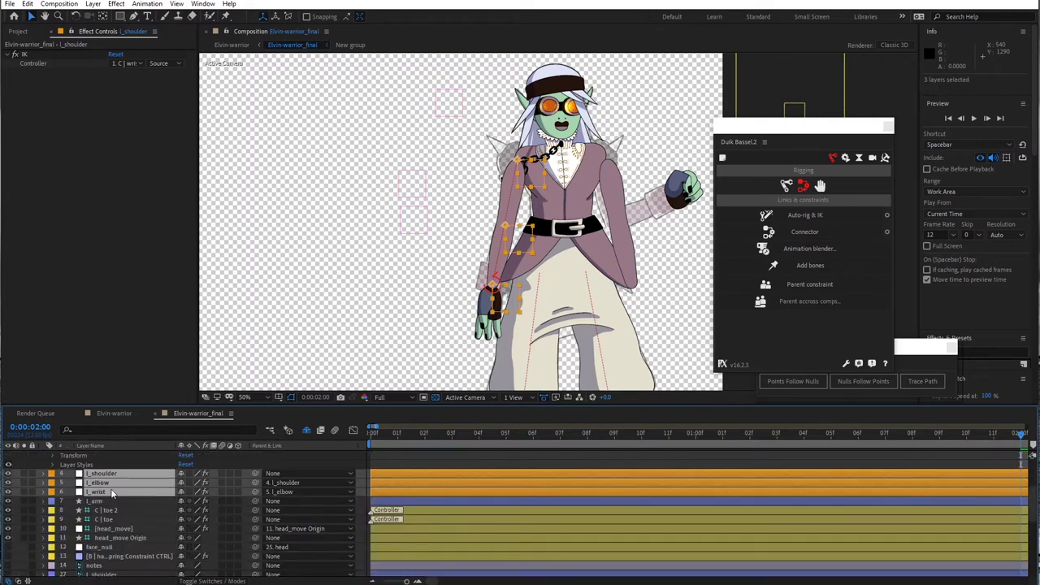
left_click_drag(104, 505, 107, 568)
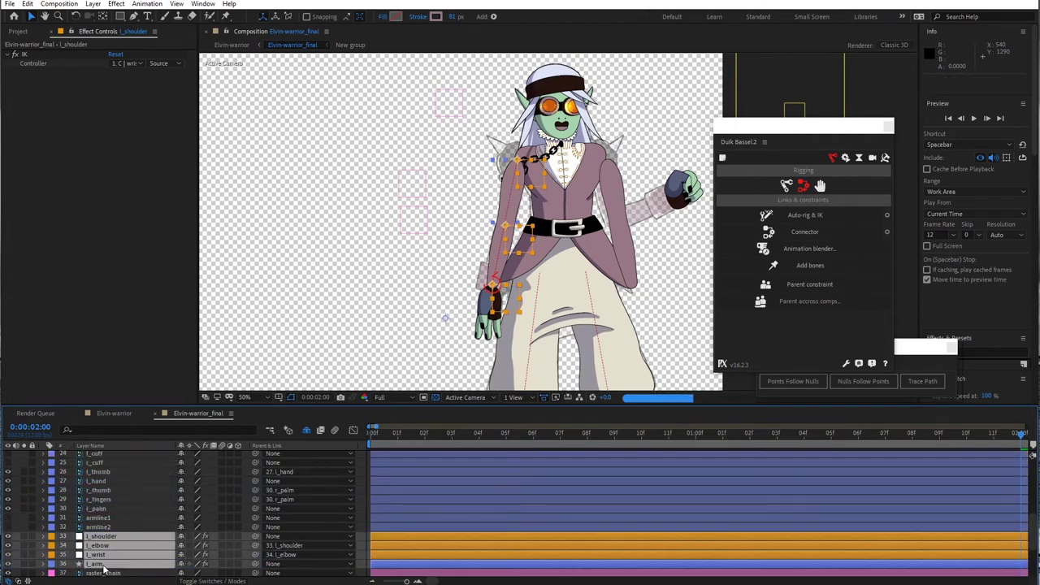
left_click(53, 539)
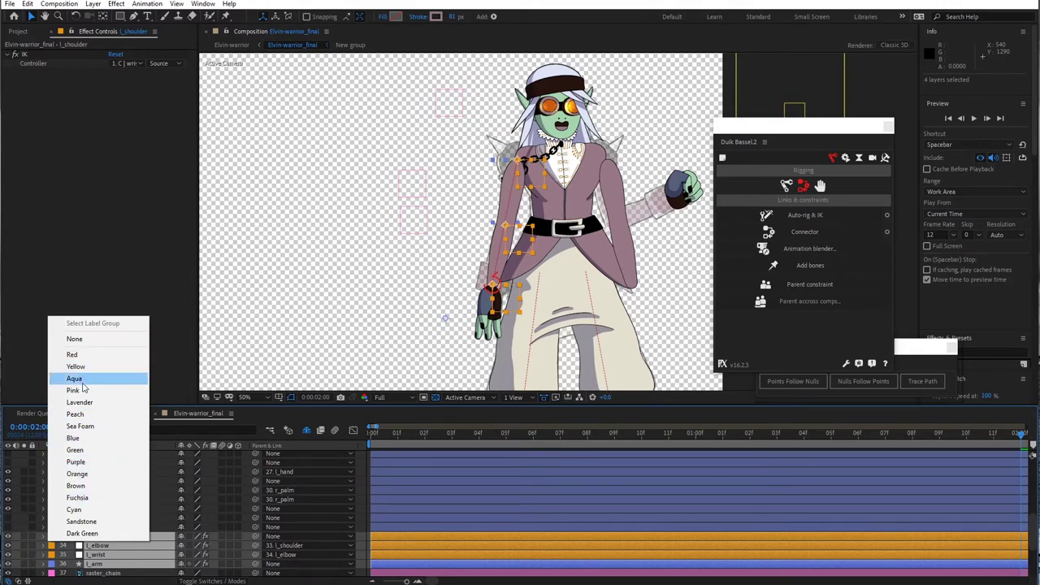
left_click(75, 438)
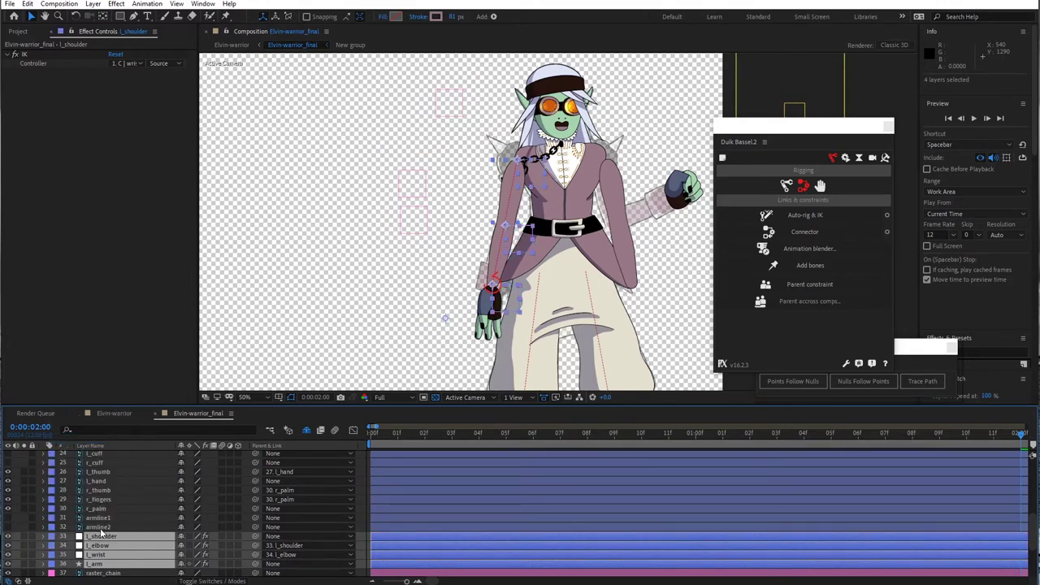
- Hide and lock the l_shoulder, l_elbow and l_wrist nulls
scroll(58, 481, "up", 3)
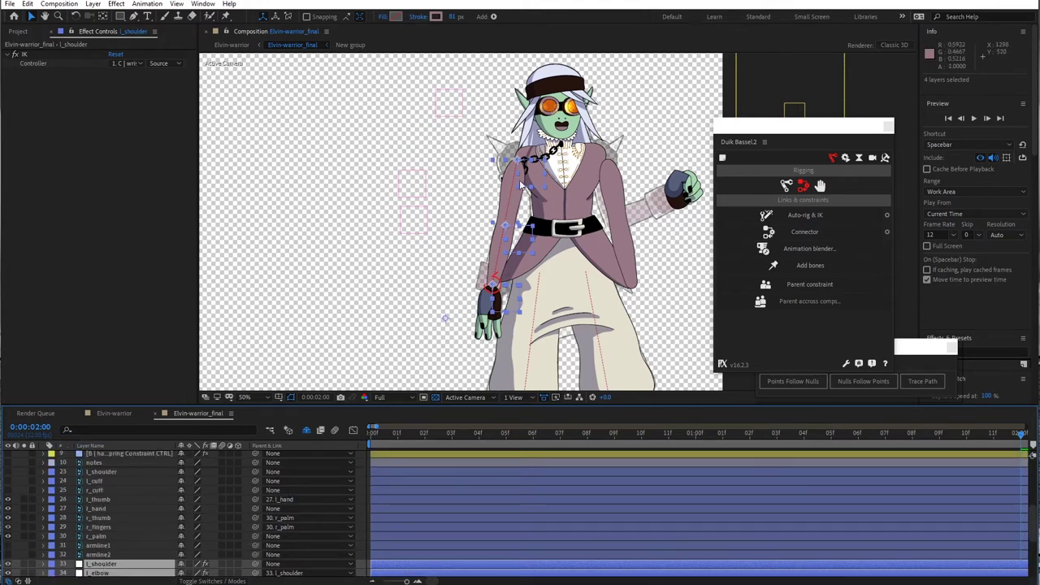
scroll(147, 526, "down", 3)
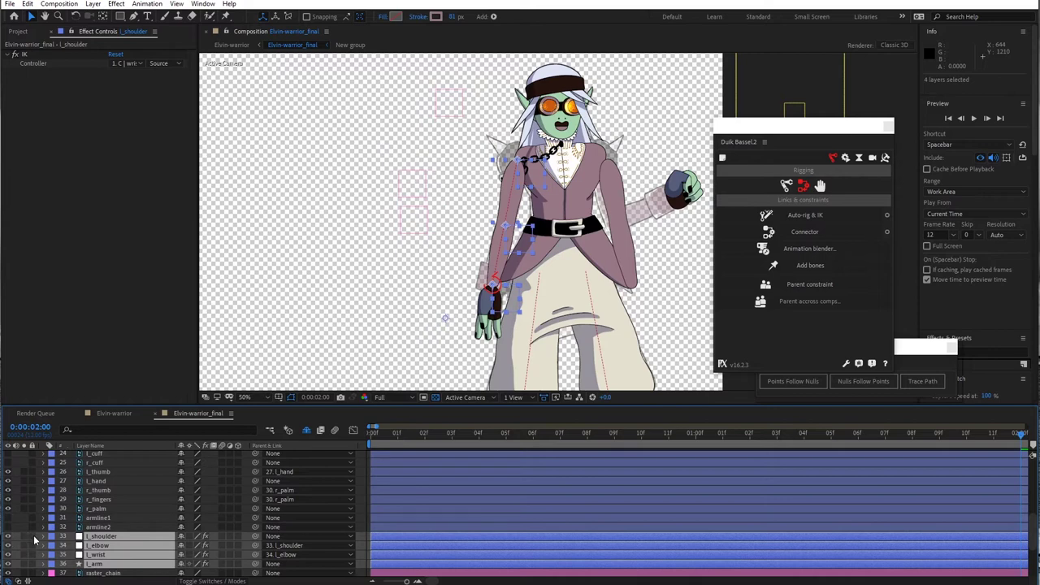
left_click(111, 529)
left_click(111, 538)
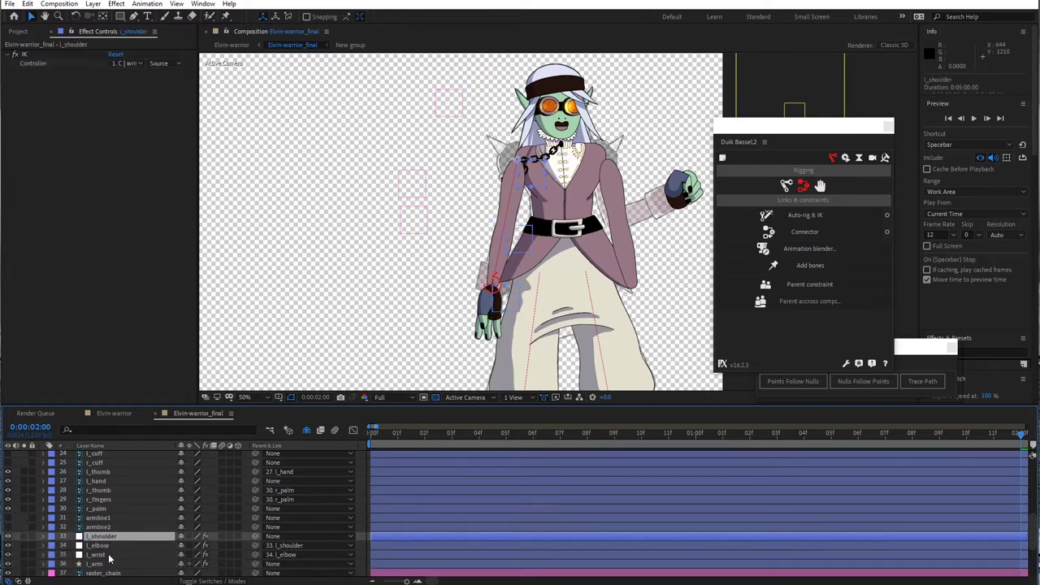
left_click(107, 556, "shift")
left_click(8, 537)
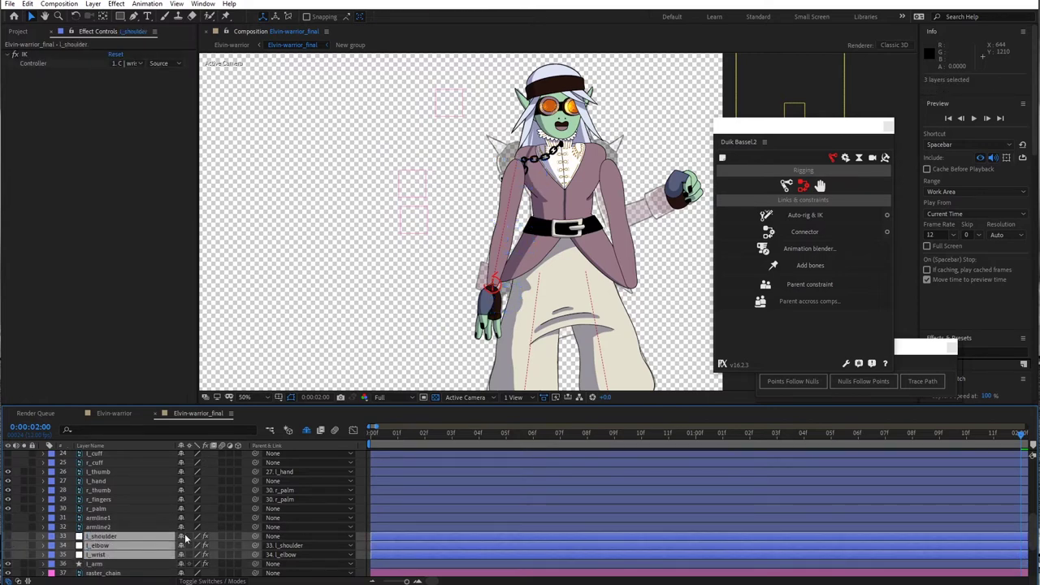
left_click(31, 537)
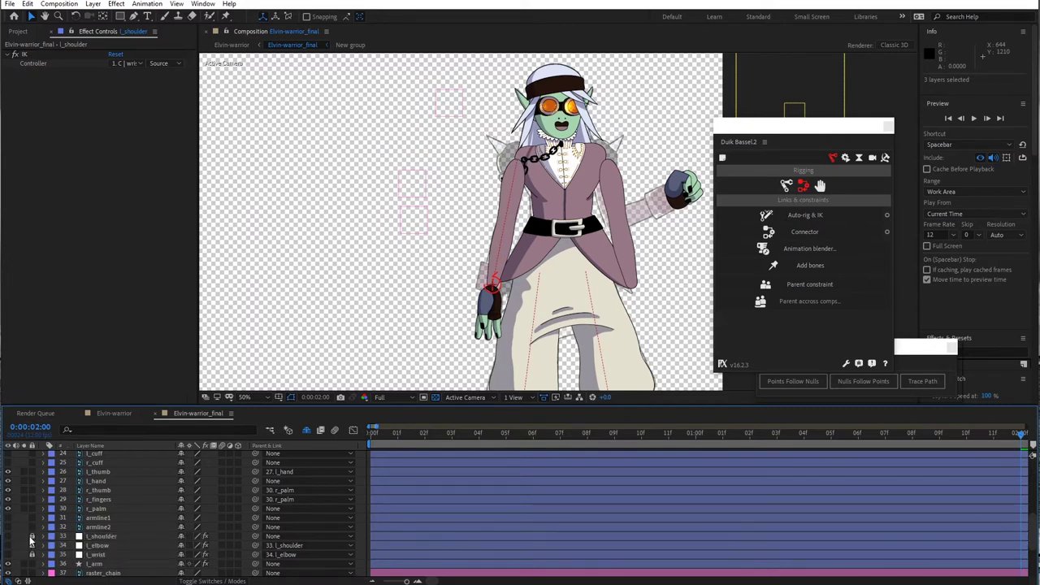
- Mark the l_shoulder, l_elbow and l_wrist nulls as shy to remove them from the timeline view
left_click(180, 538)
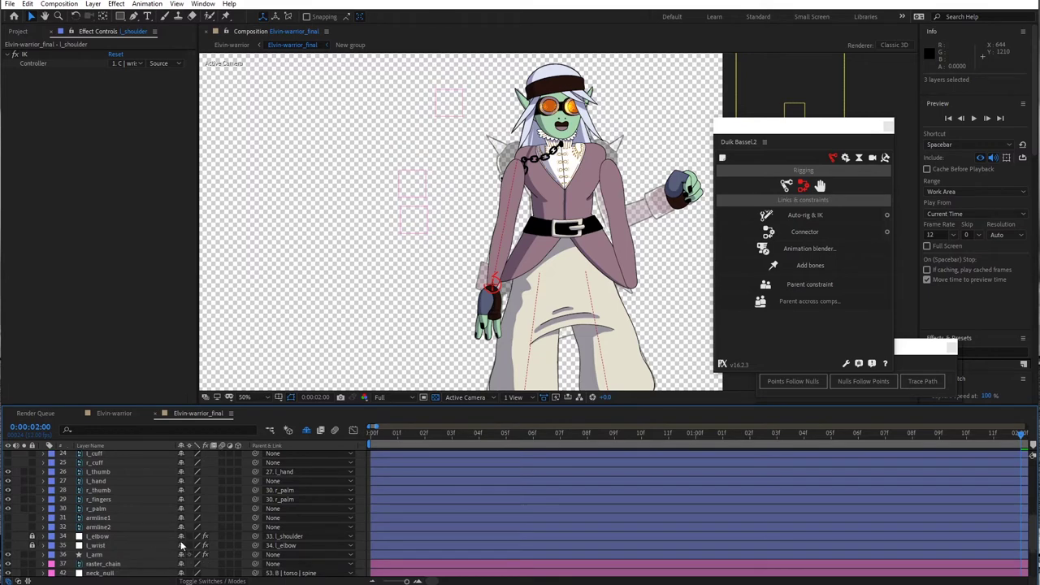
left_click(182, 546)
left_click(182, 537)
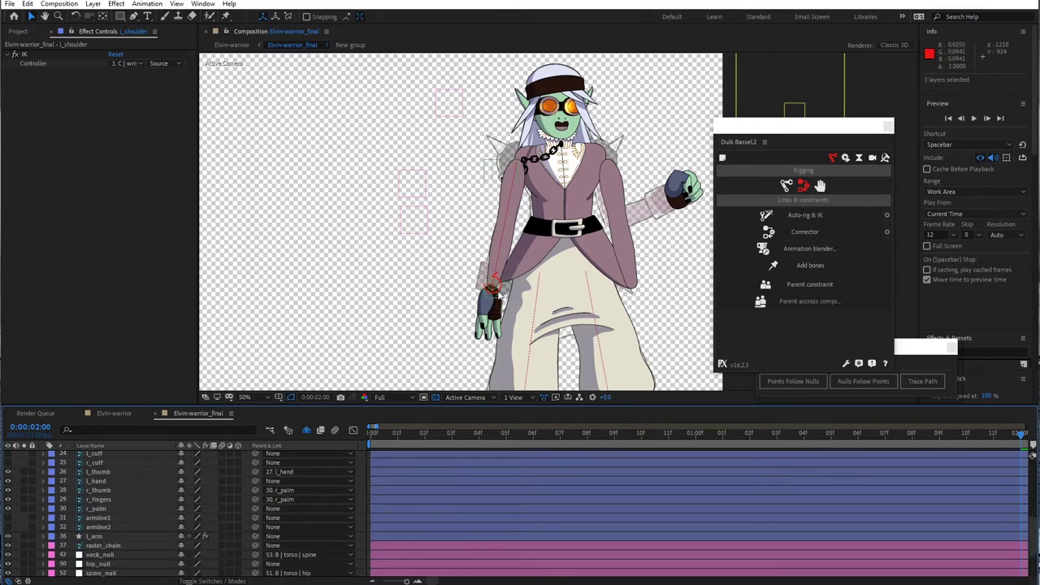
- Test the wrist controller and undo the move, then parent the l_hand layer to the l_wrist null
left_click_drag(497, 292, 480, 261)
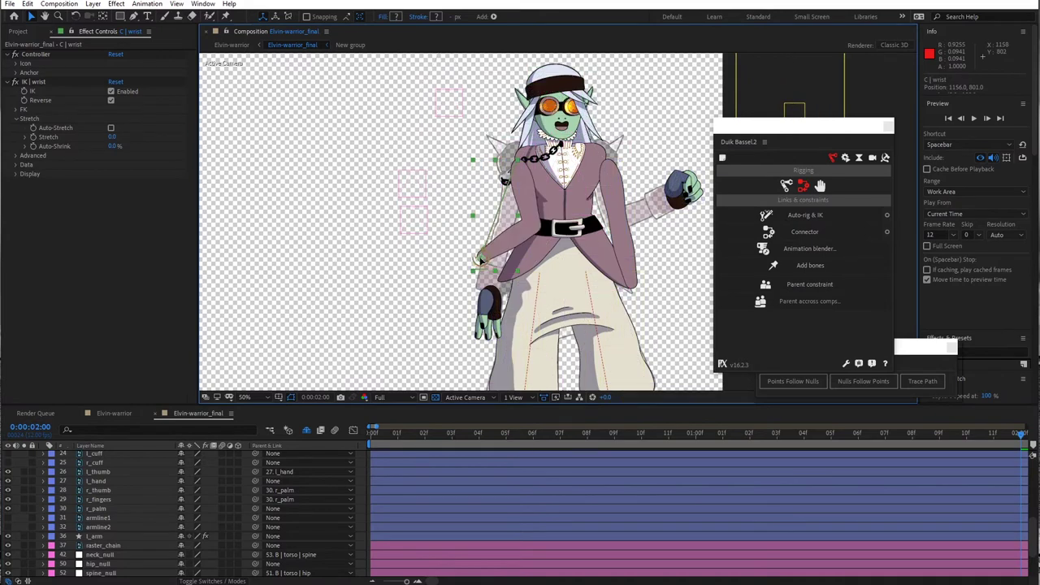
key("ctrl+z")
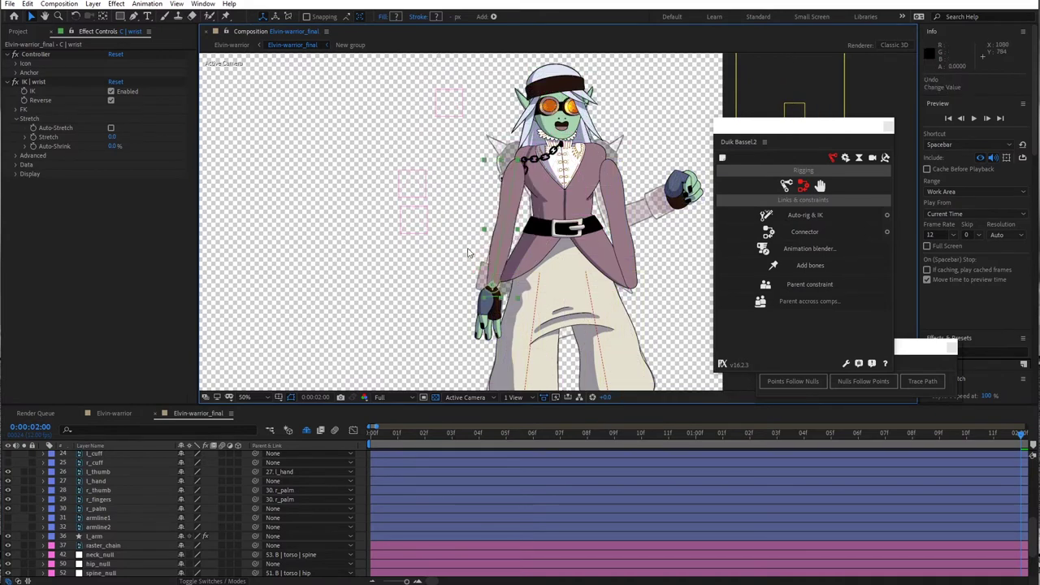
left_click(97, 509)
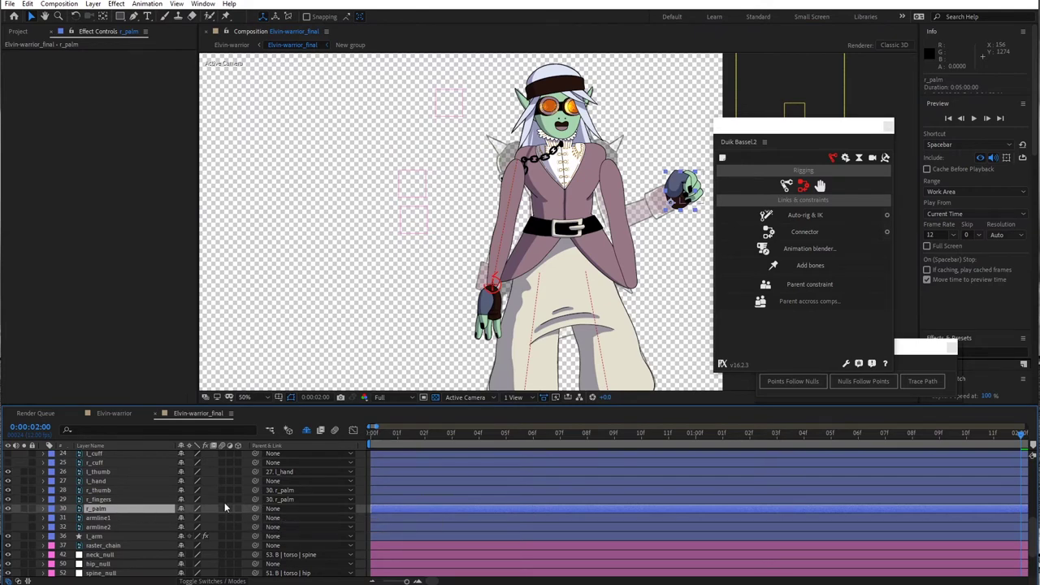
left_click(114, 483)
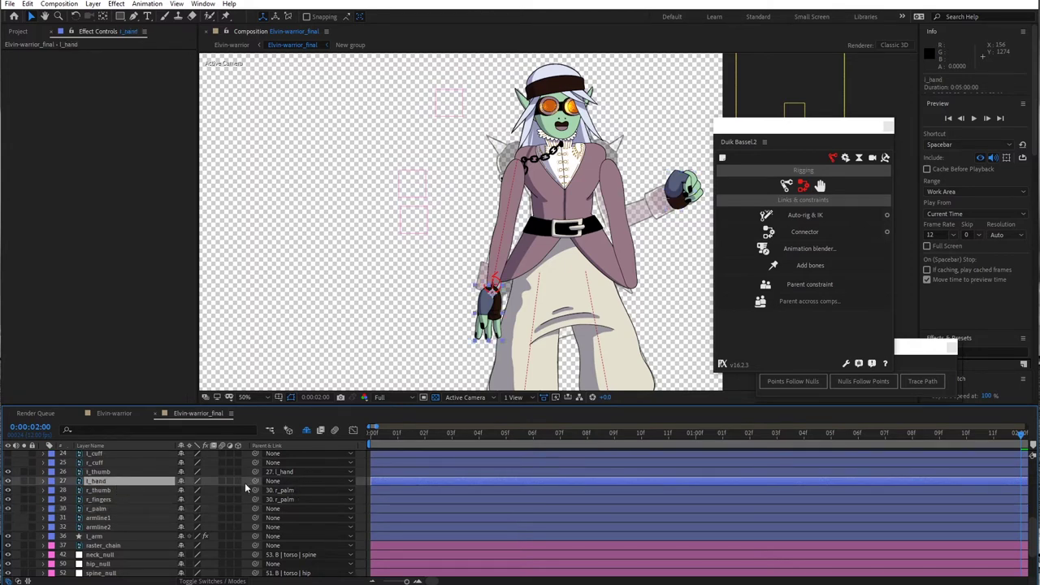
mouse_move(255, 481)
left_mouse_down()
mouse_move(138, 514)
mouse_move(112, 534)
mouse_move(255, 485)
left_mouse_up()
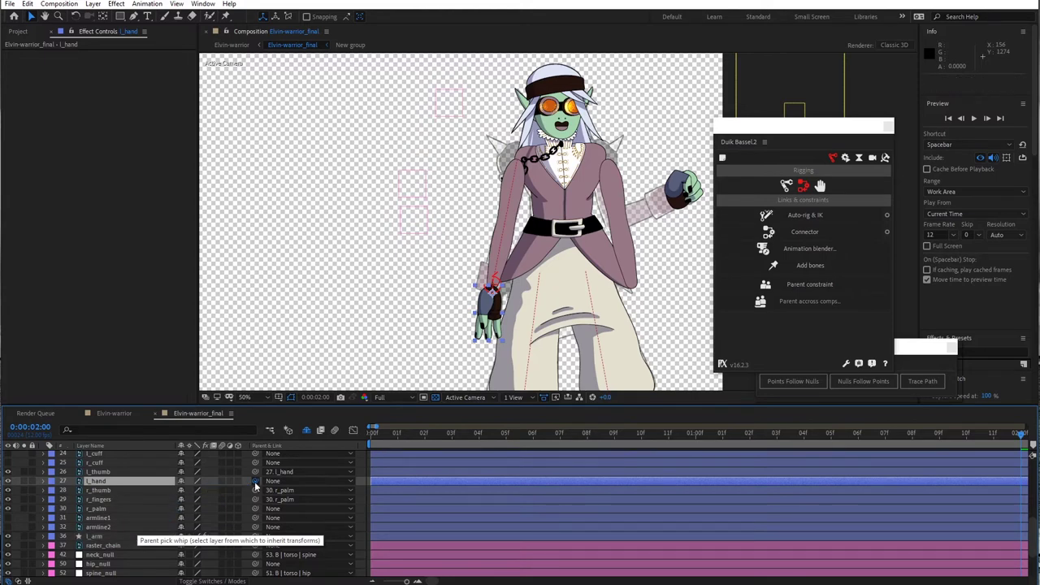
left_click(274, 484)
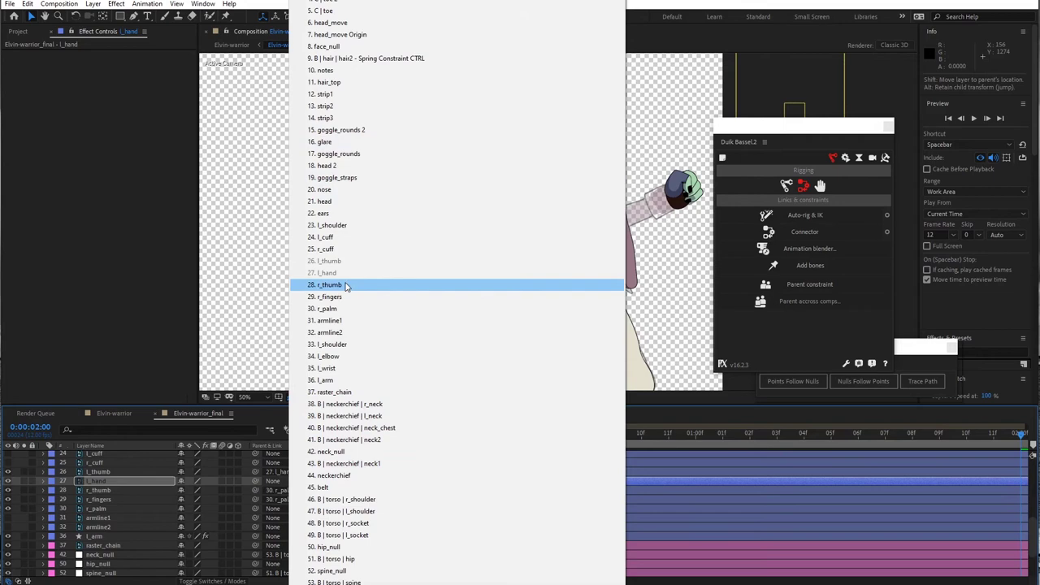
left_click(327, 368)
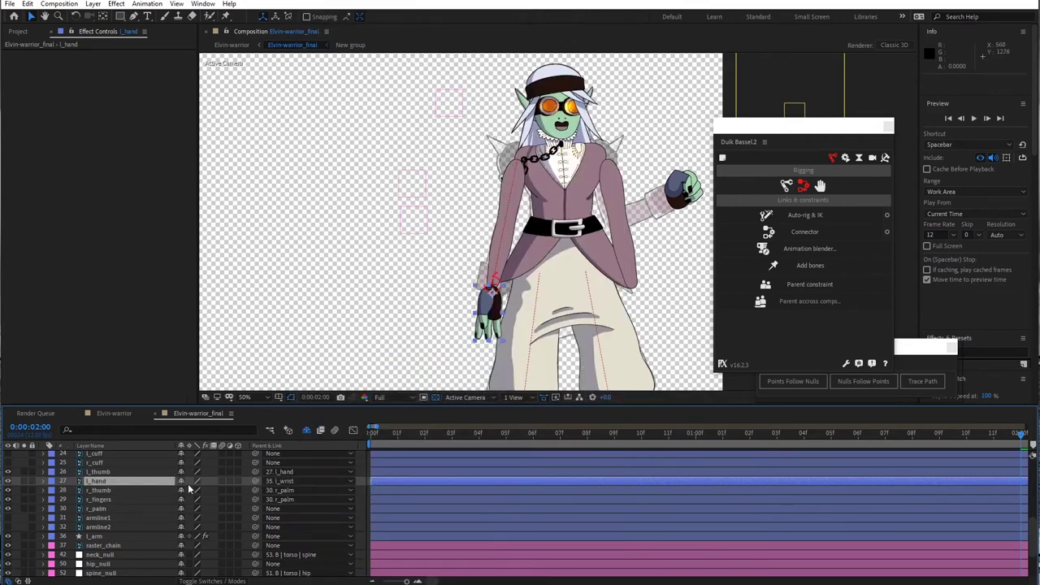
- Parent the l_cuff layer to l_wrist and make the cuff visible
left_click(110, 456)
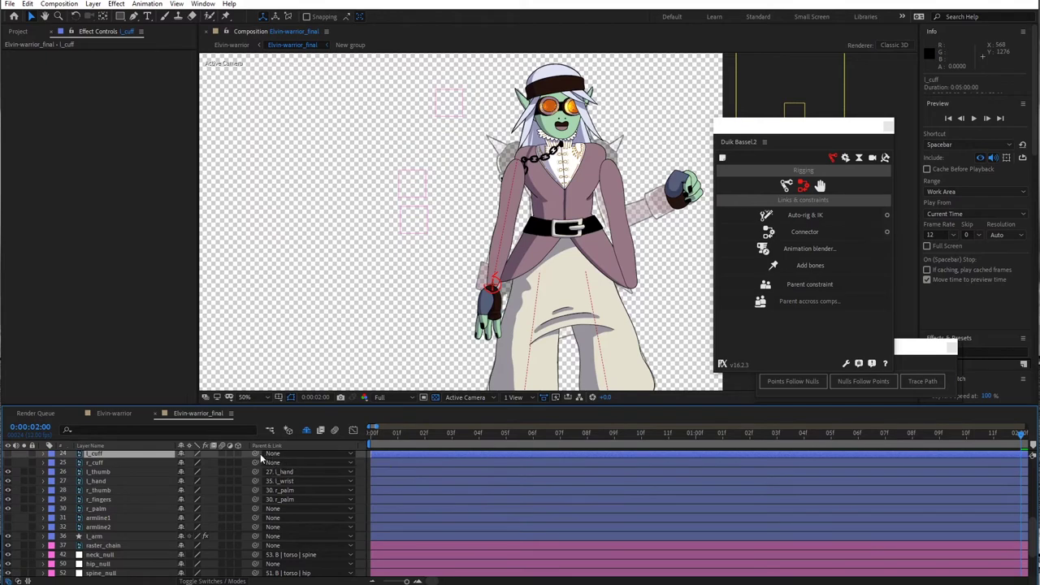
left_click(273, 454)
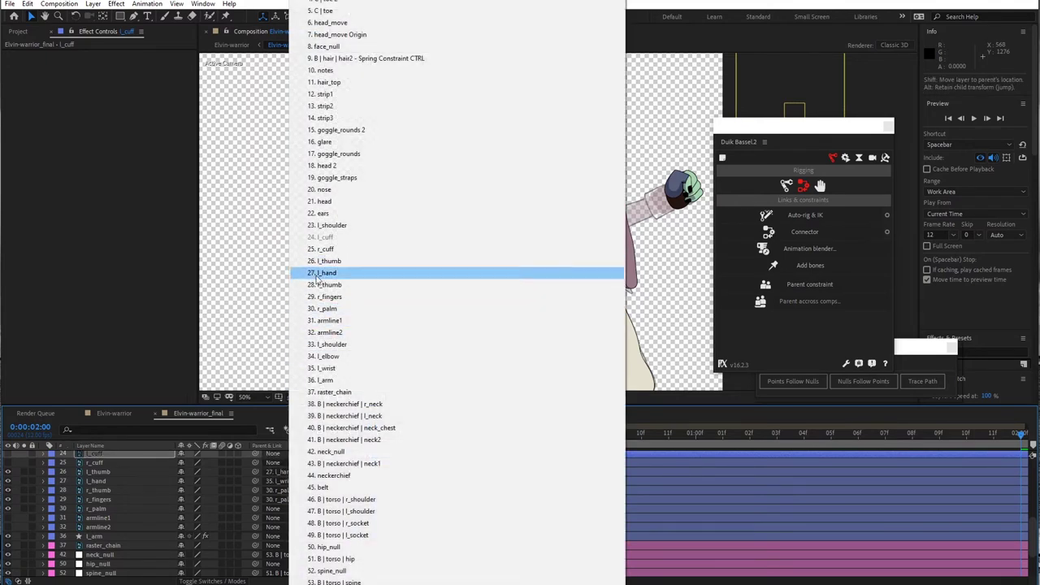
left_click(327, 368)
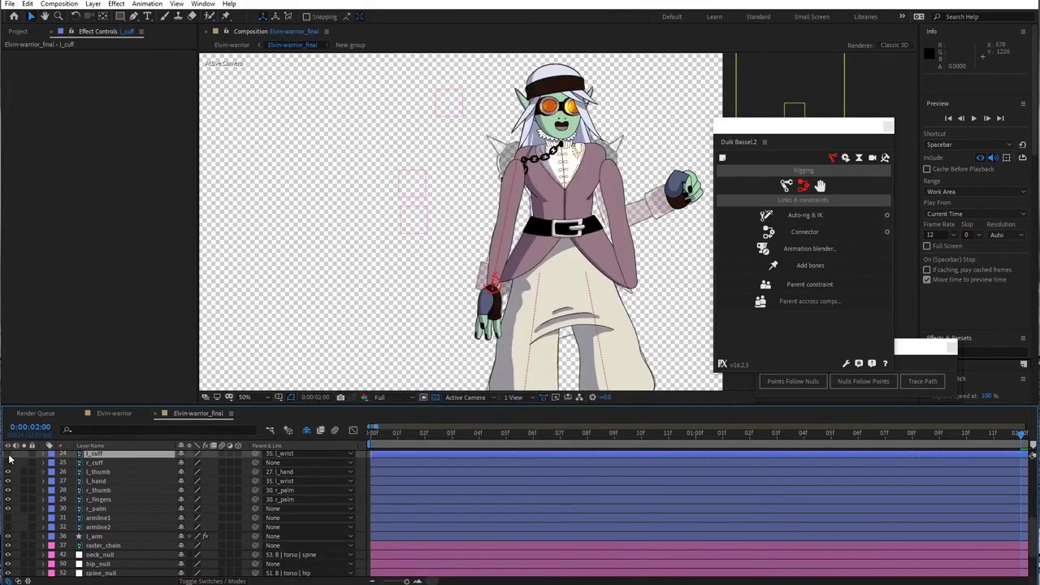
left_click(446, 269)
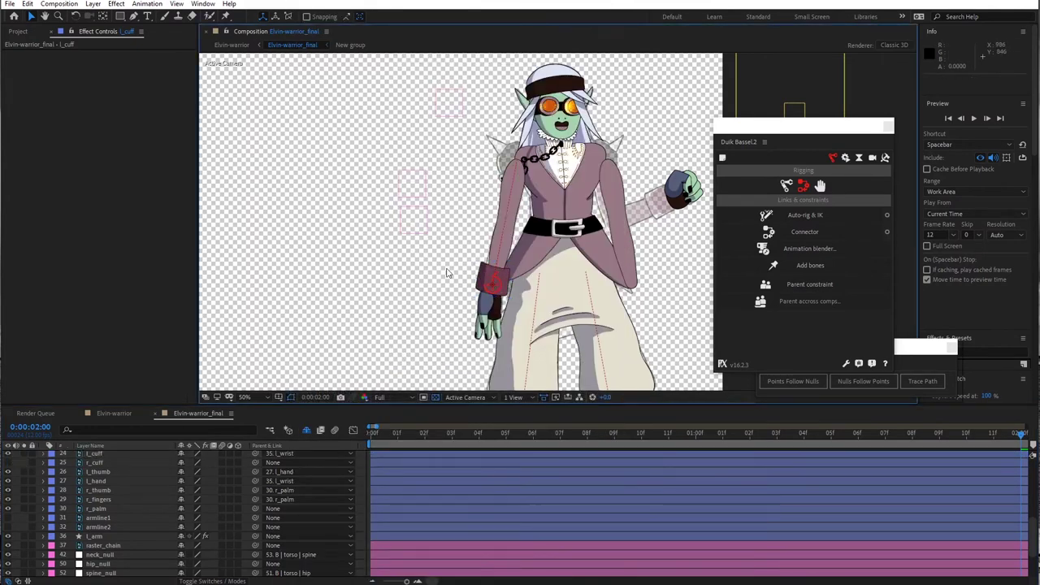
- Test how the cuff and hand follow by pulling the wrist controller outward, and undo the move
left_click(490, 286)
left_click_drag(491, 284, 451, 268)
key("ctrl+z")
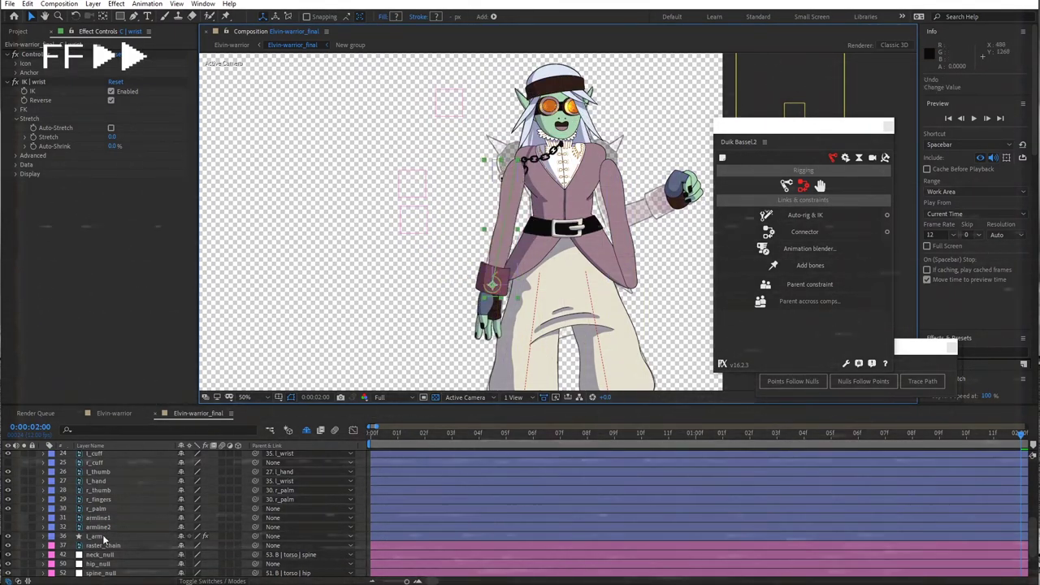
- Examine the transform properties of l_cuff and C | wrist while moving the wrist controller, and undo the move
left_click(96, 454)
left_click(43, 454)
left_click(53, 463)
scroll(108, 471, "up", 12)
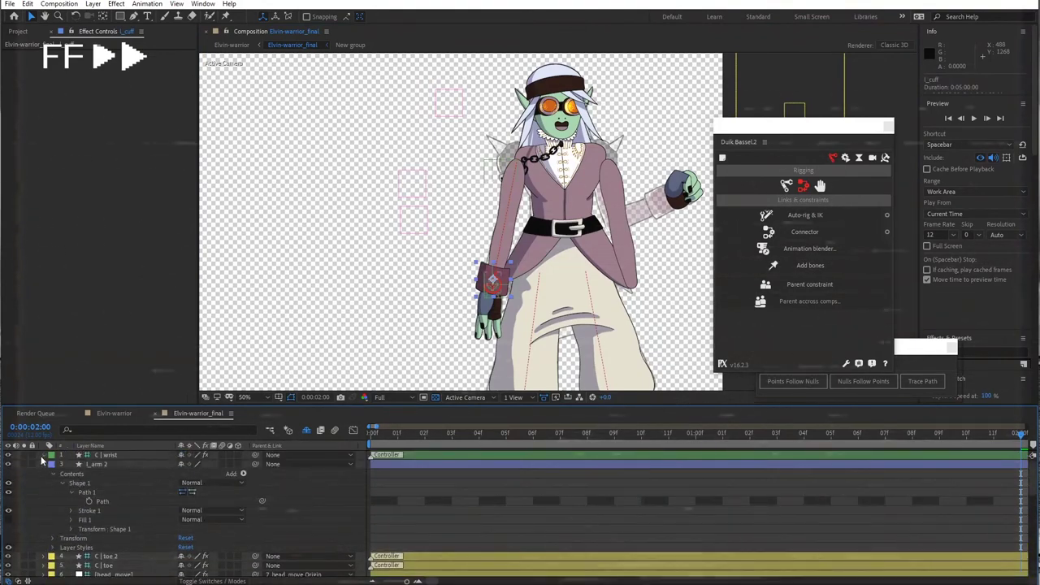
left_click(44, 455)
left_click(53, 484)
left_click_drag(490, 285, 481, 251)
key("ctrl+z")
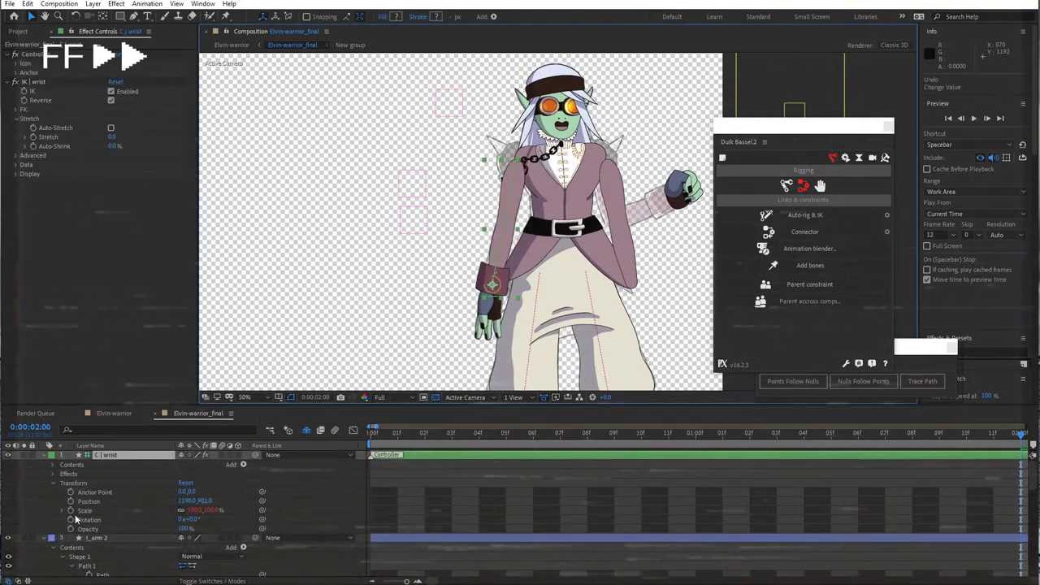
- Reveal the shy layers and remove the Rotation expression from the unlocked l_wrist null
left_click(306, 430)
scroll(71, 515, "down", 15)
left_click(44, 507)
left_click(53, 526)
scroll(122, 536, "down", 2)
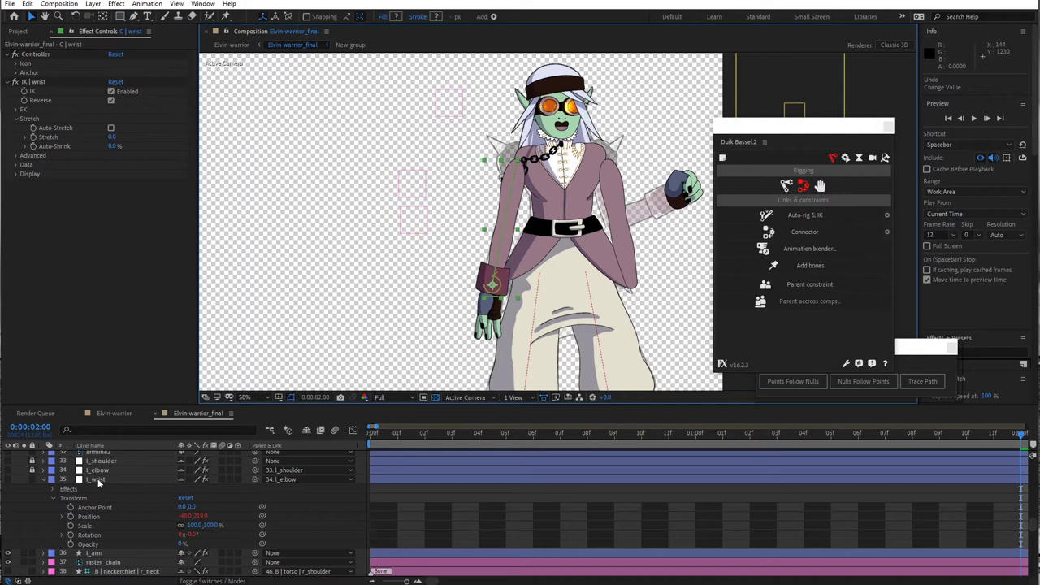
left_click(97, 480)
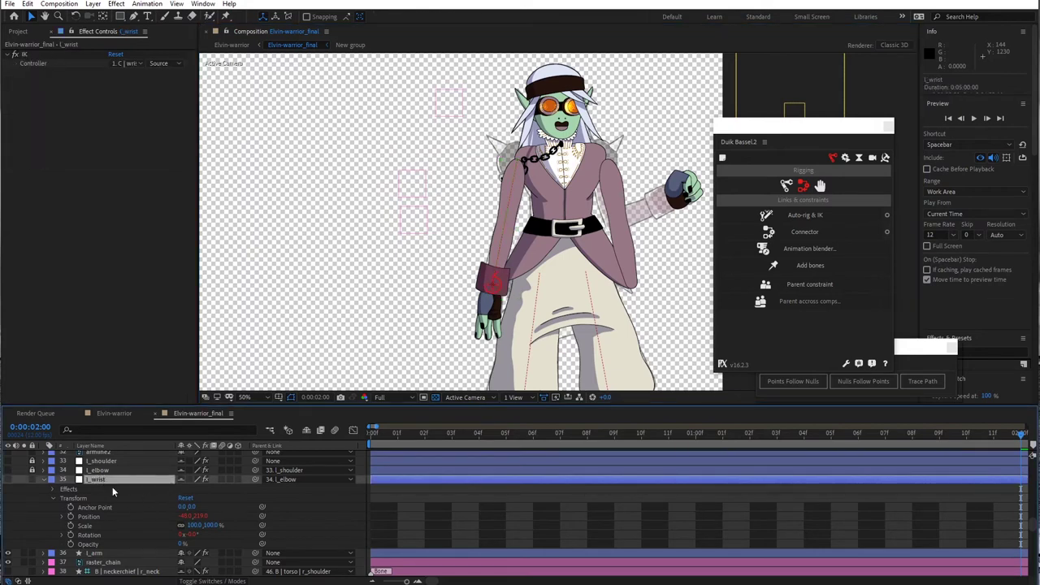
scroll(497, 312, "up", 1)
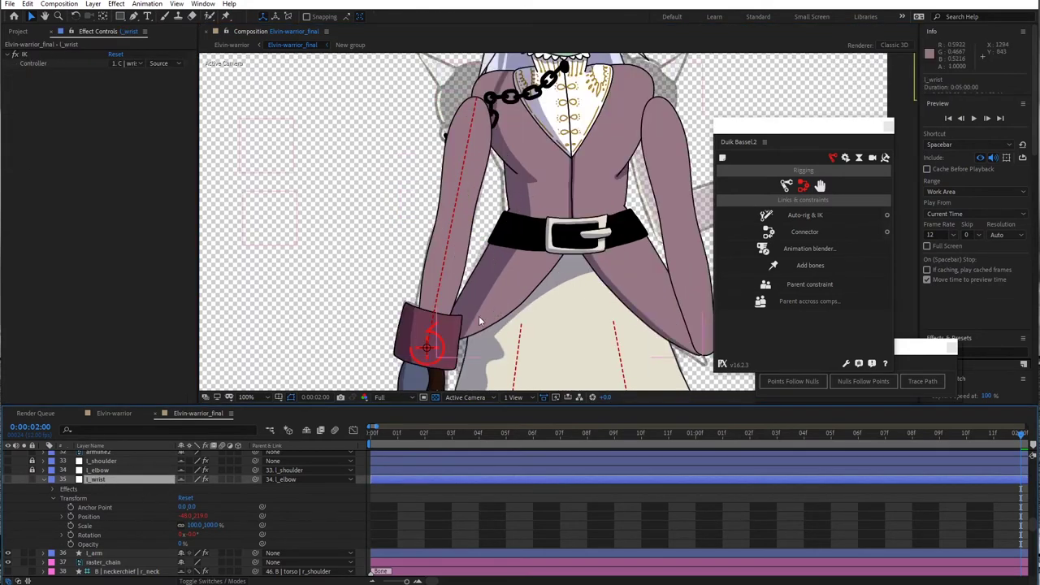
left_click_drag(481, 335, 492, 235)
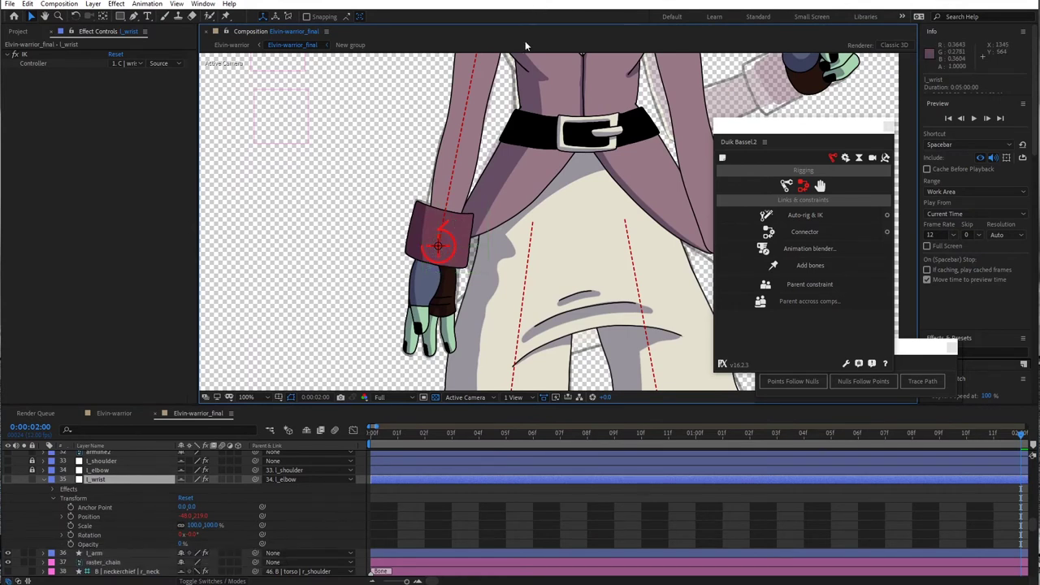
left_click(70, 538)
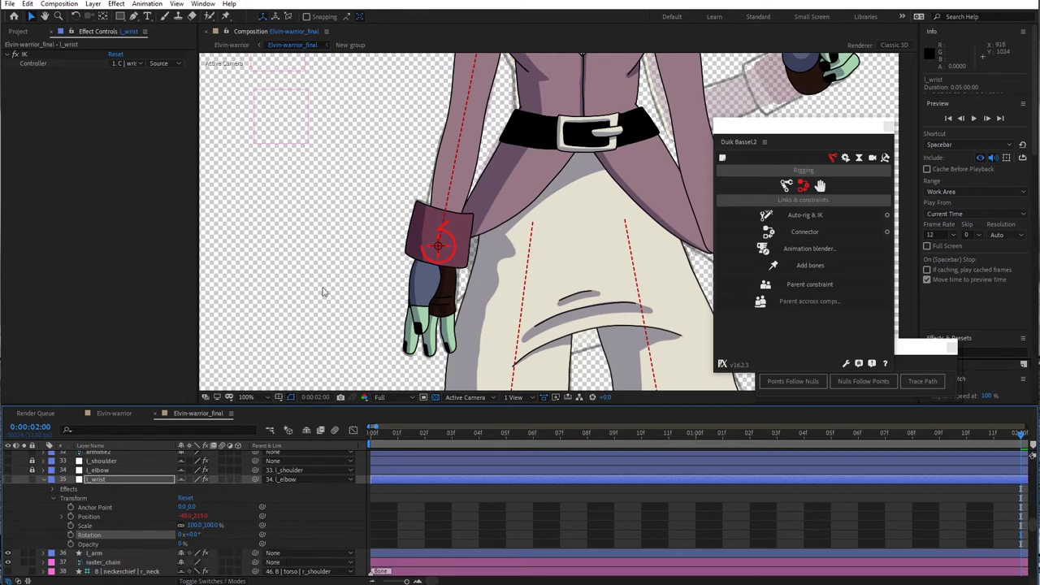
- Test the arm's bend and the hand's rotation with the C | wrist controller, and undo the moves
left_click_drag(437, 246, 438, 203)
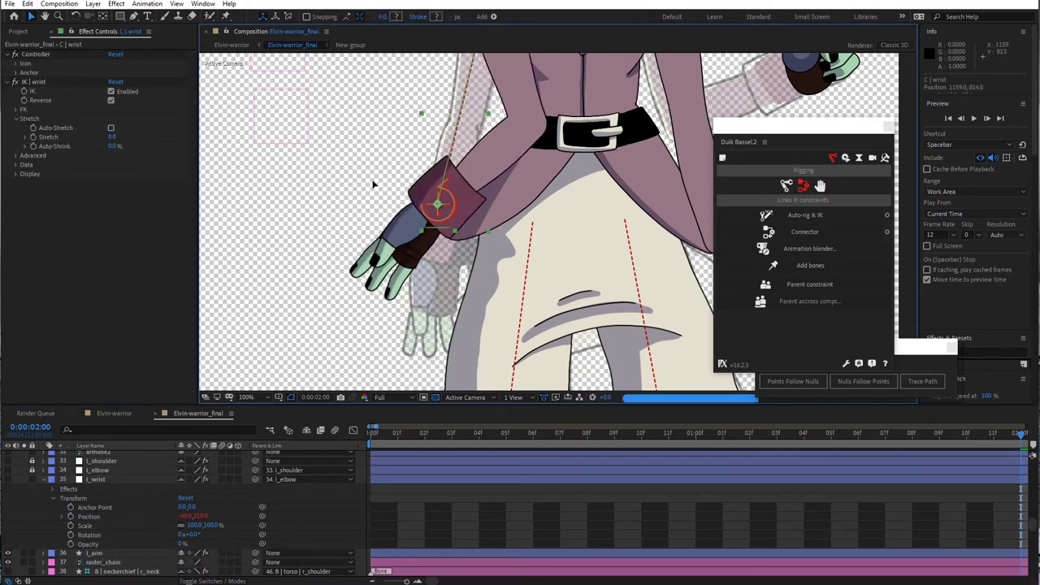
left_click_drag(372, 184, 362, 179)
key("comma")
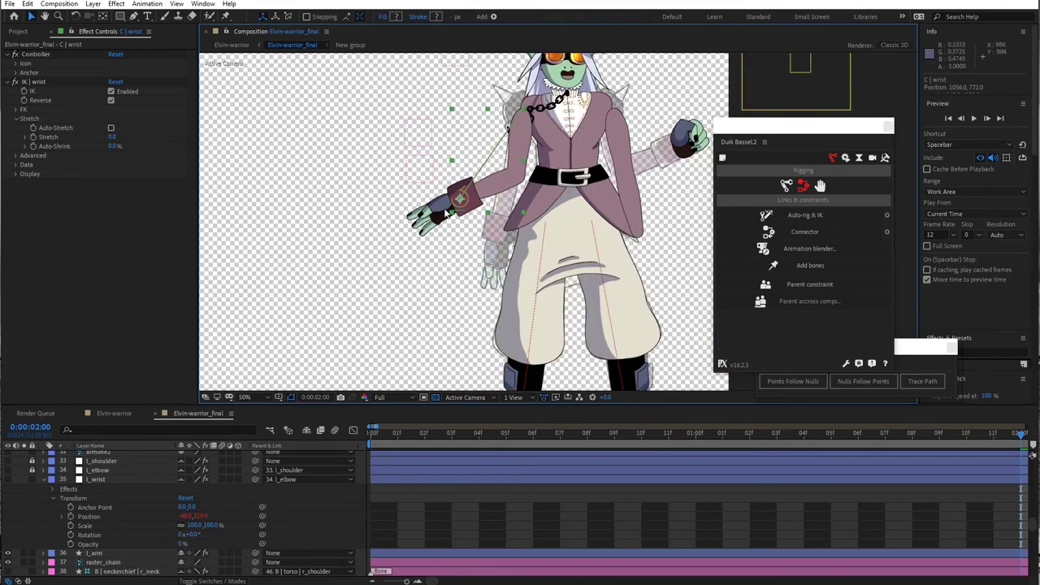
left_click_drag(464, 196, 421, 155)
key("ctrl+z")
key("ctrl+z")
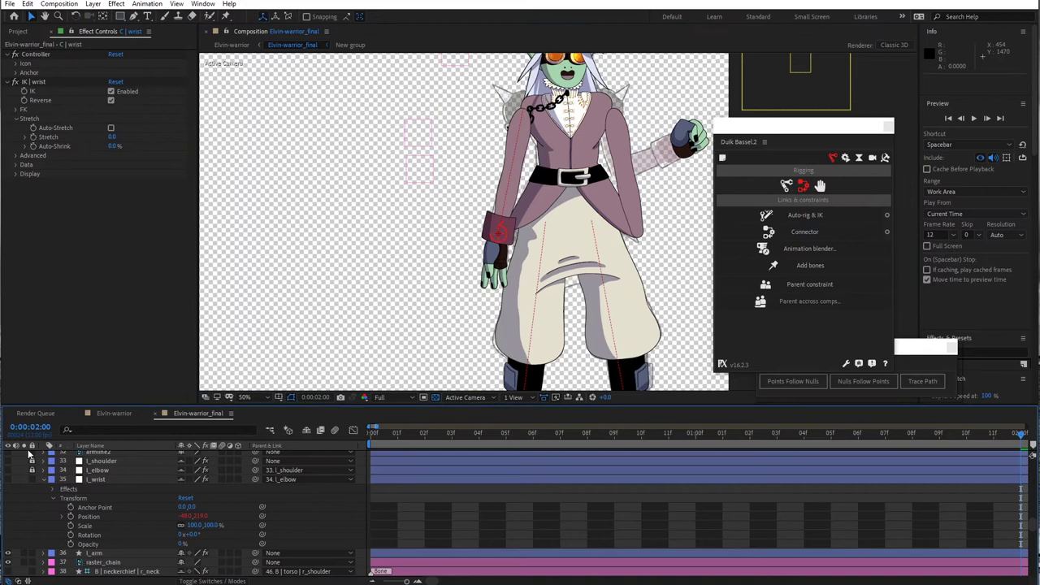
- Parent the l_shoulder null to B | torso | l_shoulder and hide the shy layers again
left_click(288, 470)
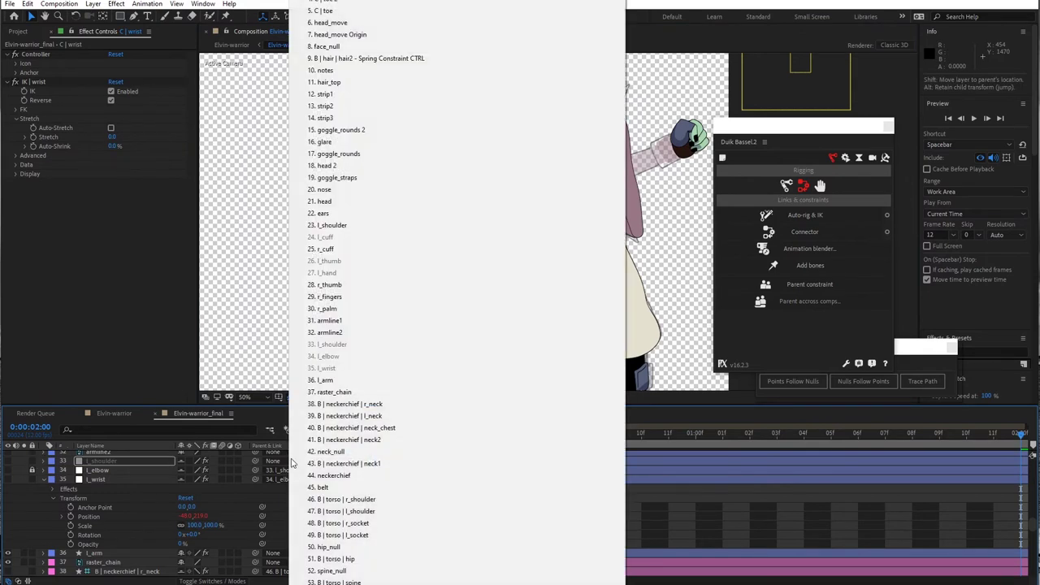
left_click(361, 510)
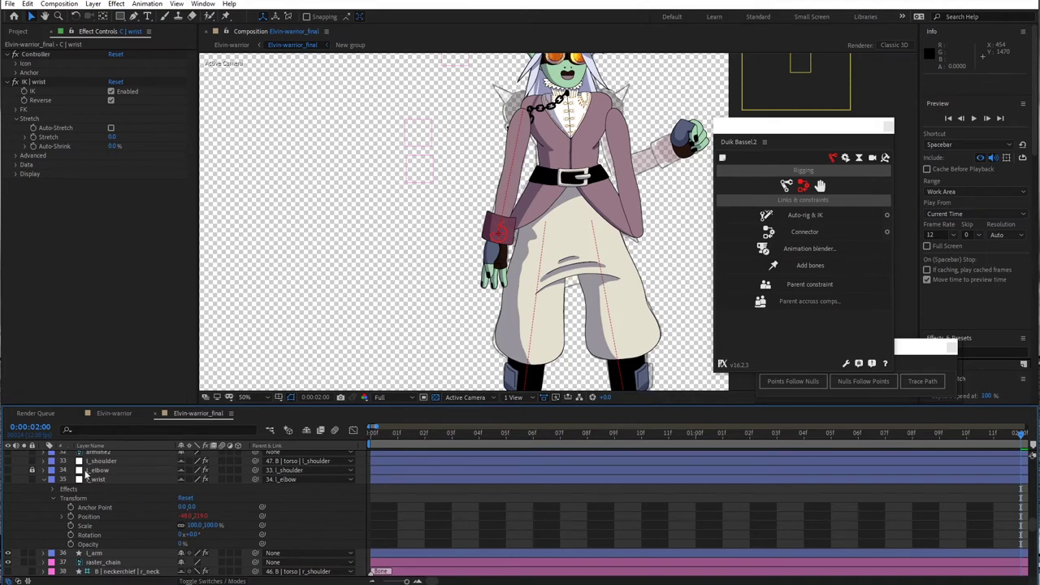
left_click(43, 480)
scroll(216, 461, "up", 1)
left_click(306, 430)
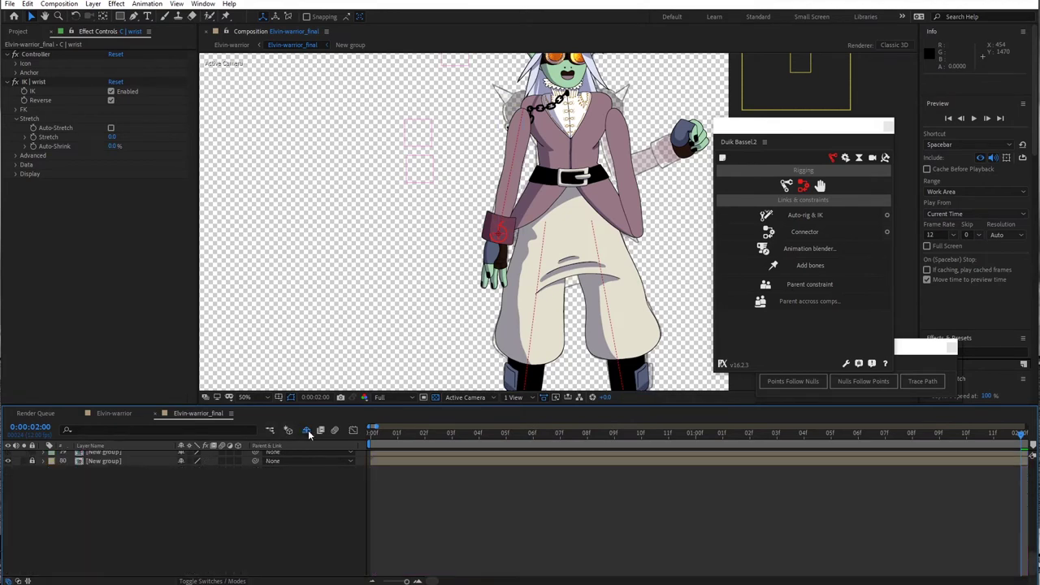
- Make the l_shoulder pad layer visible and collapse the l_elbow null's properties
scroll(181, 510, "up", 5)
scroll(106, 528, "up", 2)
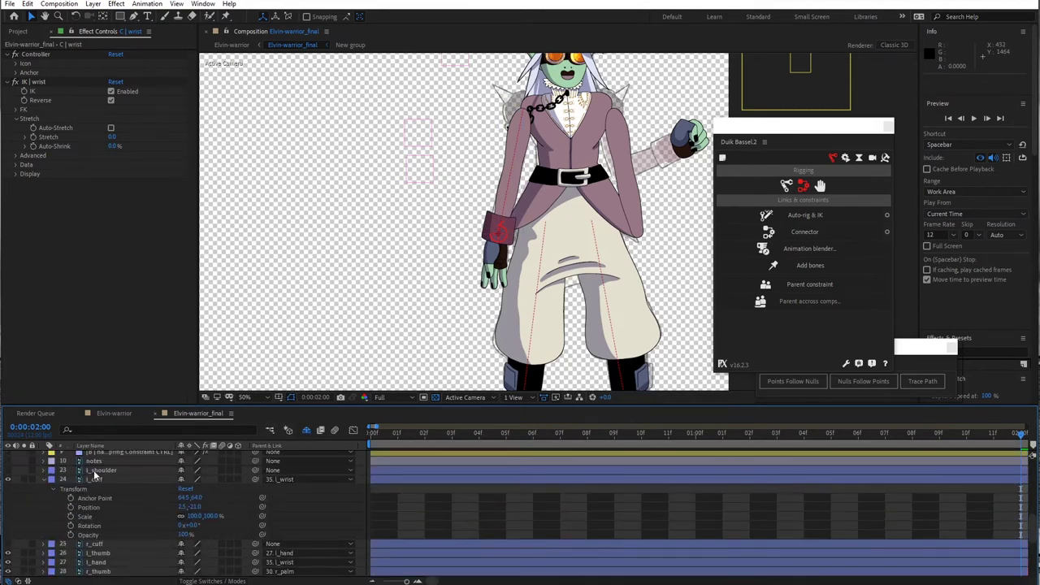
left_click(98, 470)
left_click(43, 471)
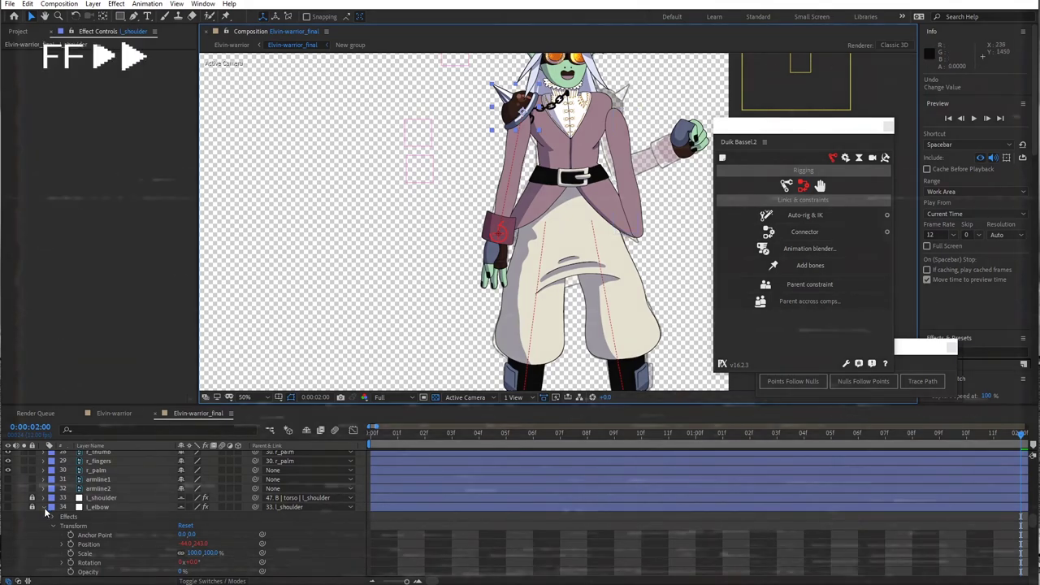
left_click(43, 507)
scroll(100, 501, "up", 10)
- Create nulls that drive the points of the l_arm 2 path and rename them r_wrist, r_elbow and r_shoulder
left_click(98, 556)
left_click(798, 382)
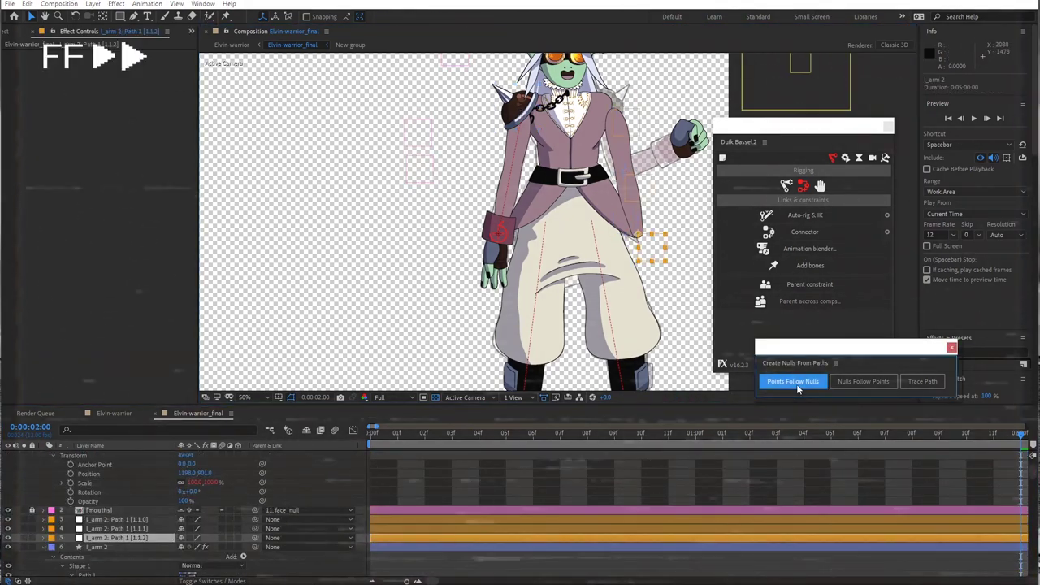
key("Return")
type("r_wrist")
left_click(117, 529)
type("r_elbow")
left_click(117, 519)
type("r_shoulder")
- Chain the nulls by parenting r_wrist to r_elbow and r_elbow to r_shoulder, with r_shoulder parented to B | torso | r_socket
left_click_drag(256, 538, 121, 520)
left_click(307, 519)
left_click(342, 559)
- Give the r_shoulder, r_elbow and r_wrist nulls the Blue label and rig them with Duik's Auto-rig & IK
left_click(96, 538, "shift")
left_click(43, 547)
left_click(51, 537)
left_click(76, 438)
left_click(817, 215)
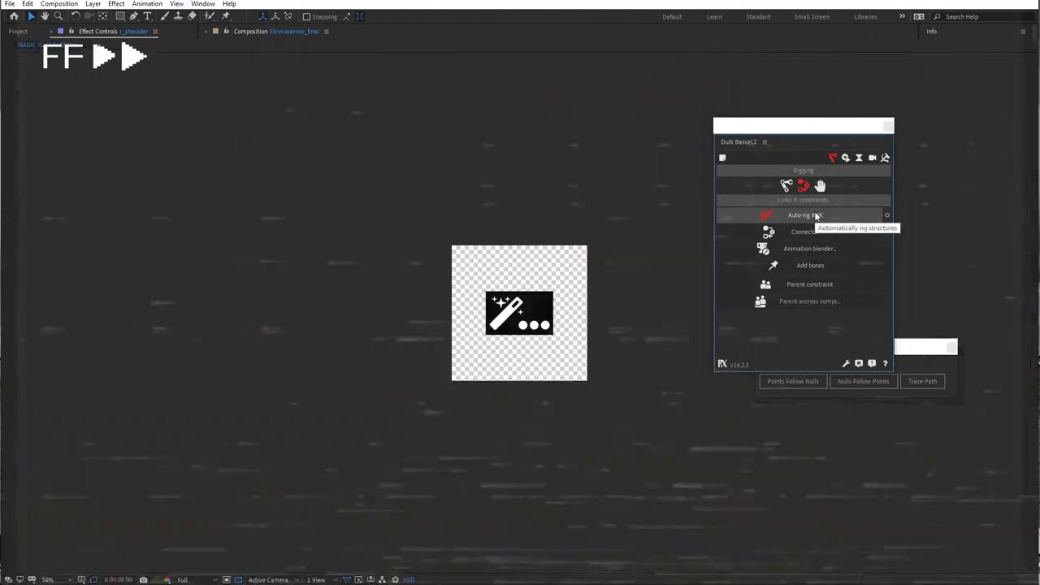
- Move r_shoulder, r_elbow, r_wrist and l_arm 2 directly below armline2 in the layer order
scroll(92, 524, "down", 1)
left_click(92, 520)
left_click(43, 519)
scroll(53, 515, "down", 1)
left_click(54, 511)
left_click(43, 493)
left_click(102, 474, "shift")
left_click_drag(103, 494, 105, 545)
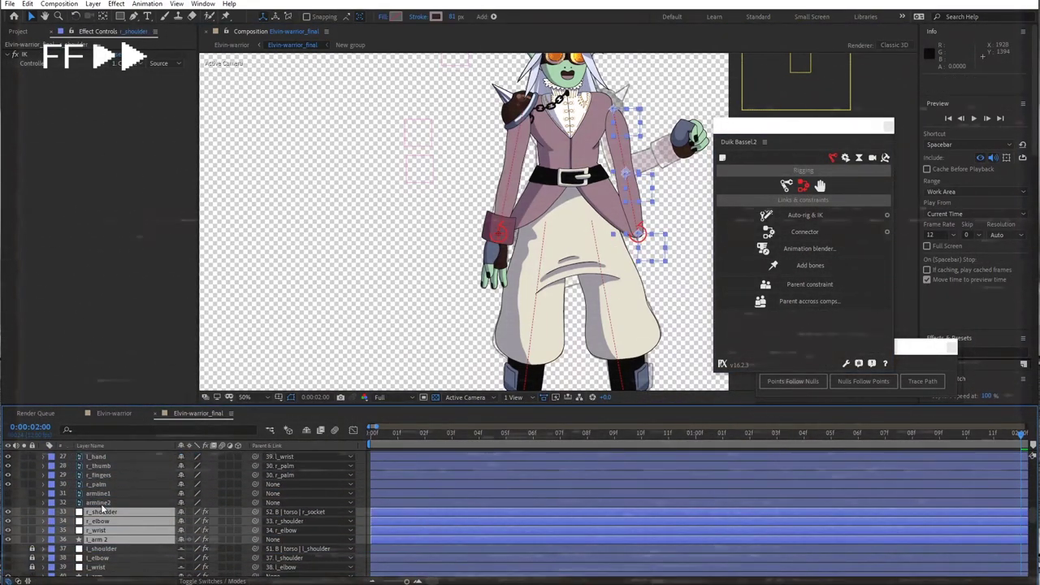
- Test the arm rig by pulling a wrist controller across the body, and undo the move
key("F2")
scroll(95, 493, "up", 3)
left_click_drag(491, 232, 627, 231)
key("ctrl+z")
- Show the r_cuff layer and undo the last layer switch change
left_click(88, 503)
left_click(95, 456)
left_click(95, 520)
left_click(27, 4)
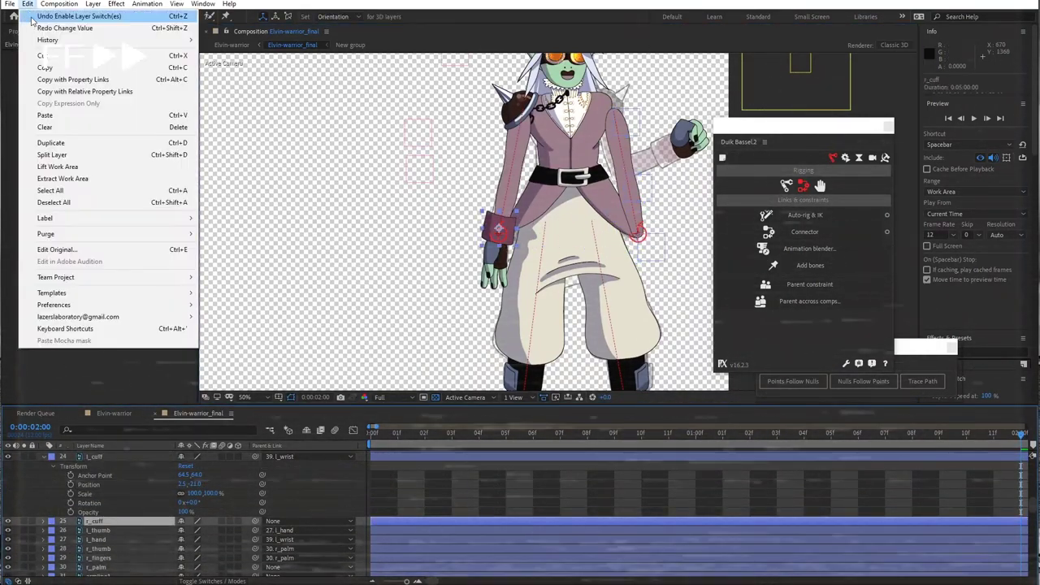
left_click(61, 14)
- Move the C | wrist 2 controller up to the raised hand at about 1833, 503 and parent r_cuff to r_wrist
left_click_drag(503, 239, 675, 155)
left_click(309, 520)
left_click(325, 440)
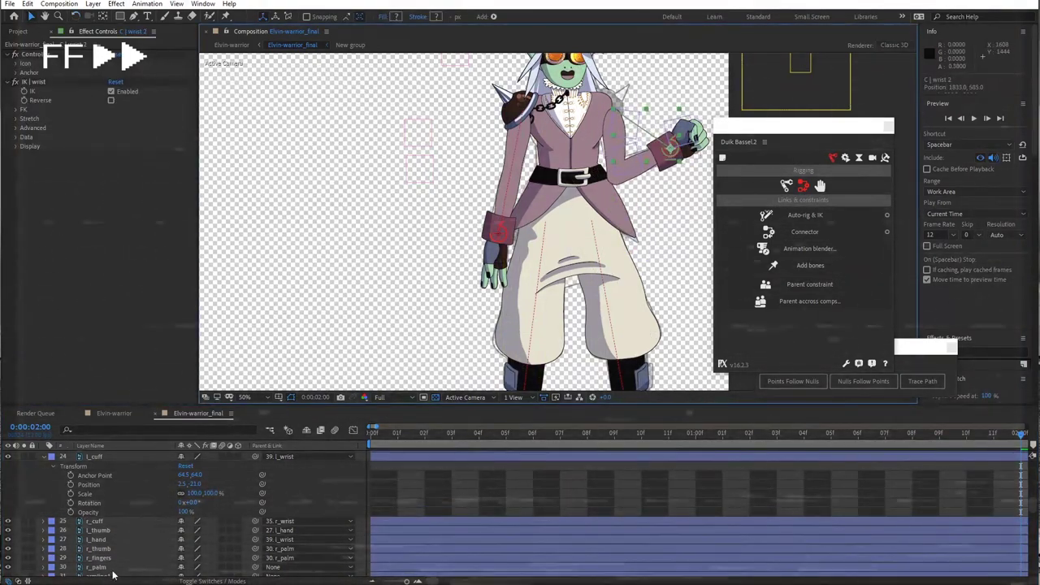
- Parent r_palm to r_wrist and lower the forearm beside the hip with the C | wrist 2 controller
left_click(113, 567)
left_click_drag(255, 567, 119, 560)
left_click_drag(675, 153, 651, 229)
- Duplicate the l_shoulder pad, flip the copy horizontally and place it on the opposite shoulder at about 1625, 440.5
scroll(109, 534, "up", 4)
left_click(106, 504)
key("ctrl+d")
right_click(608, 106)
left_click_drag(515, 109, 614, 111)
left_click(763, 254)
key("w")
key("v")
- Rotate spine_null to test how the arms follow the torso, and undo the rotation
scroll(125, 531, "down", 15)
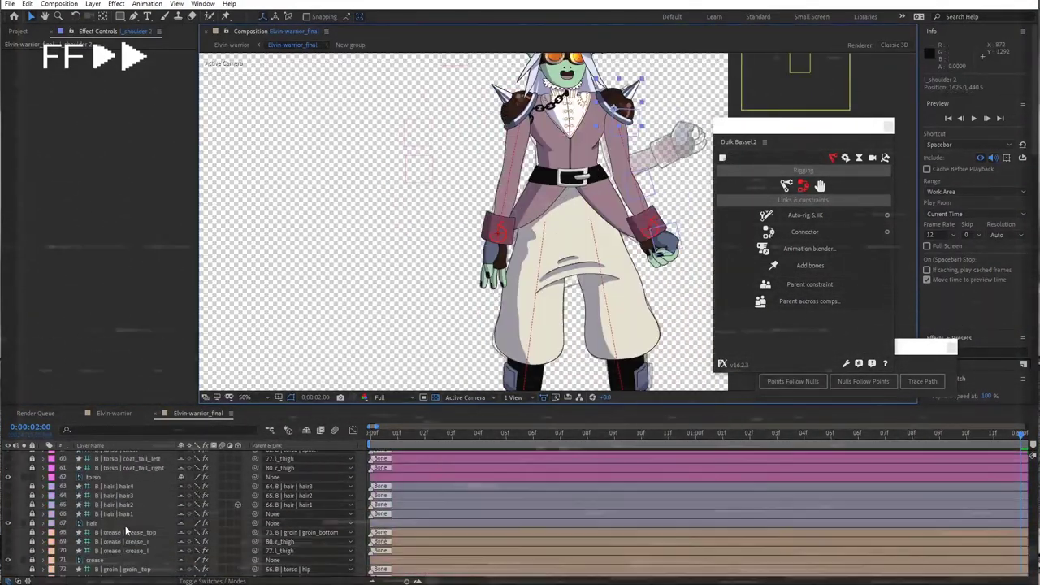
left_click(364, 265)
scroll(134, 518, "up", 14)
left_click(417, 135)
key("w")
left_click_drag(418, 135, 435, 116)
key("ctrl+z")
- Change the r_shoulder null's parent to B | torso | r_shoulder
left_click(321, 517)
left_click(347, 559)
scroll(155, 529, "down", 14)
scroll(155, 529, "up", 14)
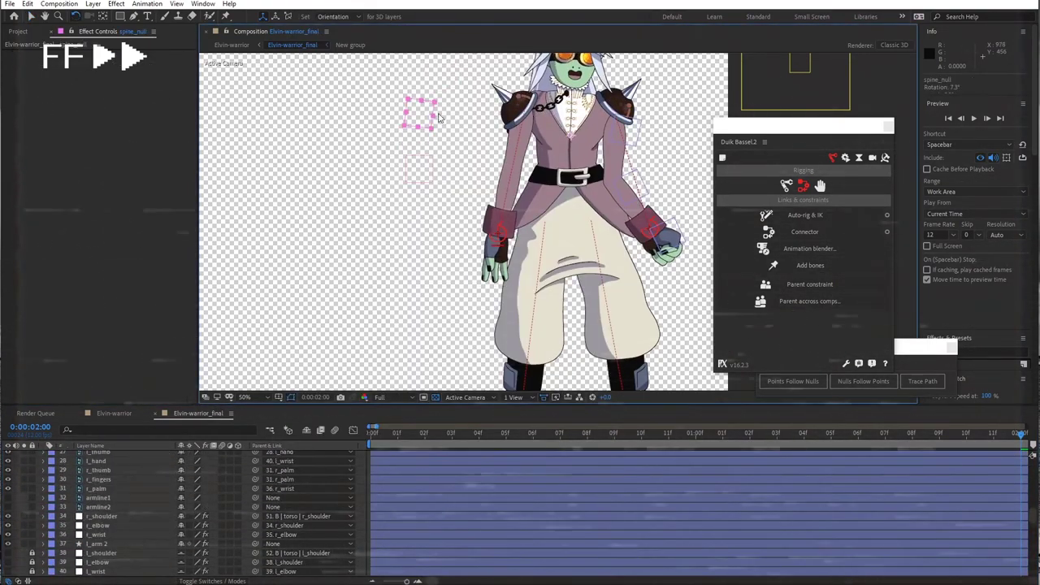
- Undo the spine_null rotation, test-rotate the null below it, and undo that too
key("ctrl+z")
left_click_drag(420, 169, 438, 148)
key("ctrl+z")
key("v")
- Parent the l_shoulder pad to B | torso | l_shoulder and the l_shoulder 2 pad to B | torso | r_shoulder
scroll(138, 512, "up", 4)
left_click(102, 479)
left_click(309, 479)
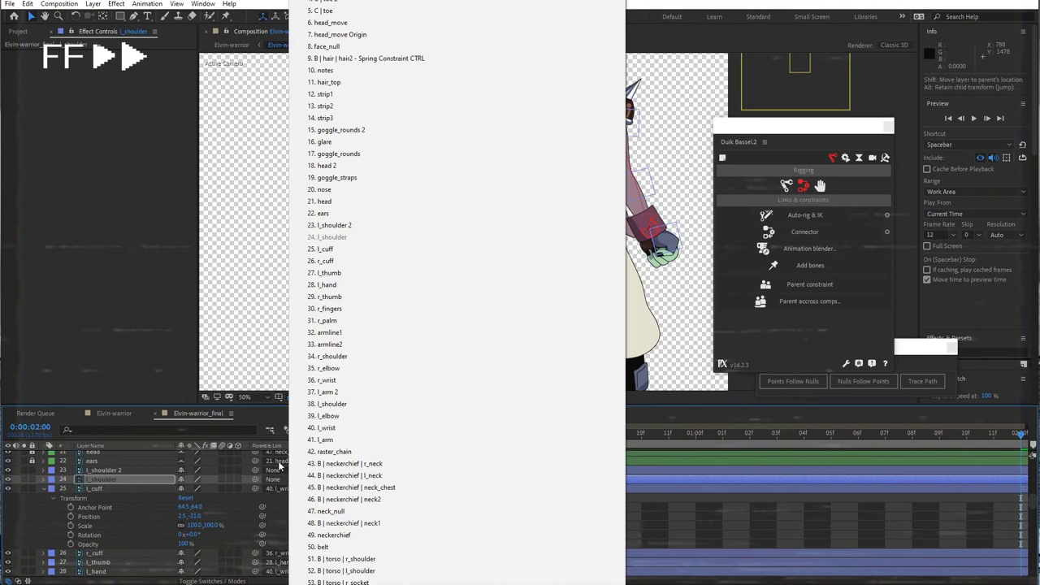
left_click(350, 570)
- Pull each wrist controller outward to test how both arms bend, undoing each move
left_click_drag(498, 234, 435, 198)
key("ctrl+z")
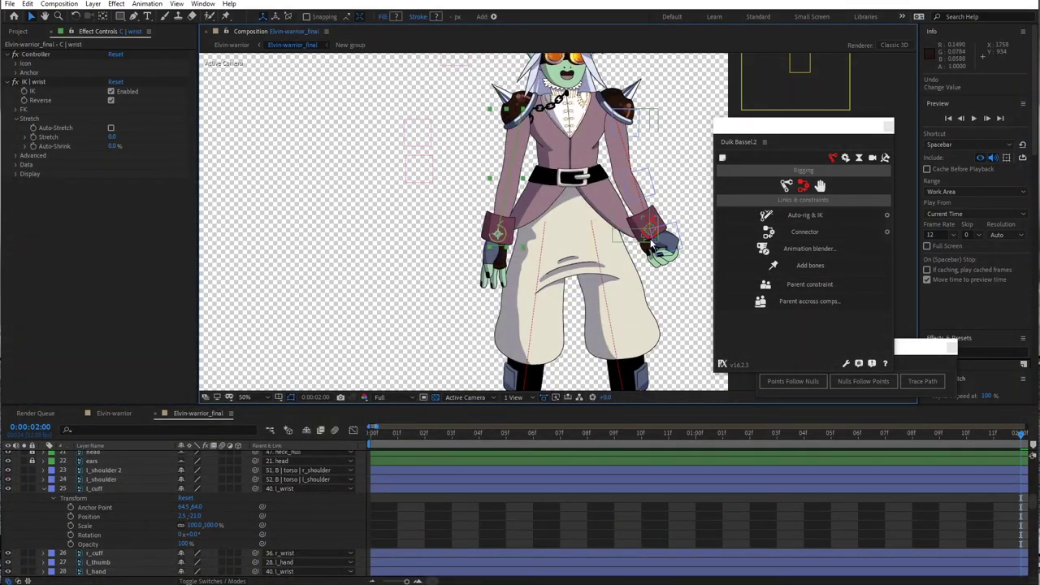
left_click_drag(650, 236, 674, 185)
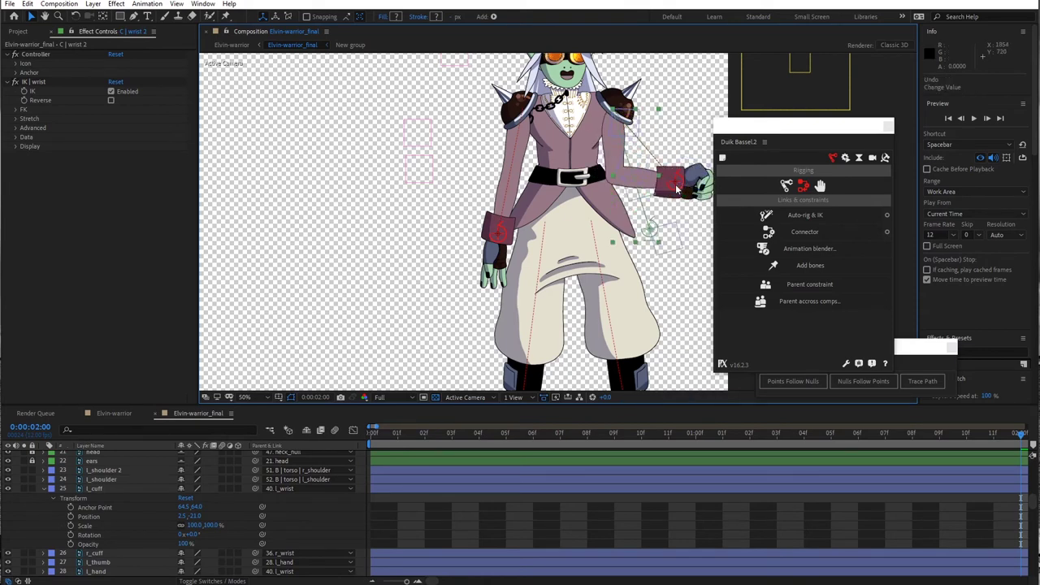
key("ctrl+z")
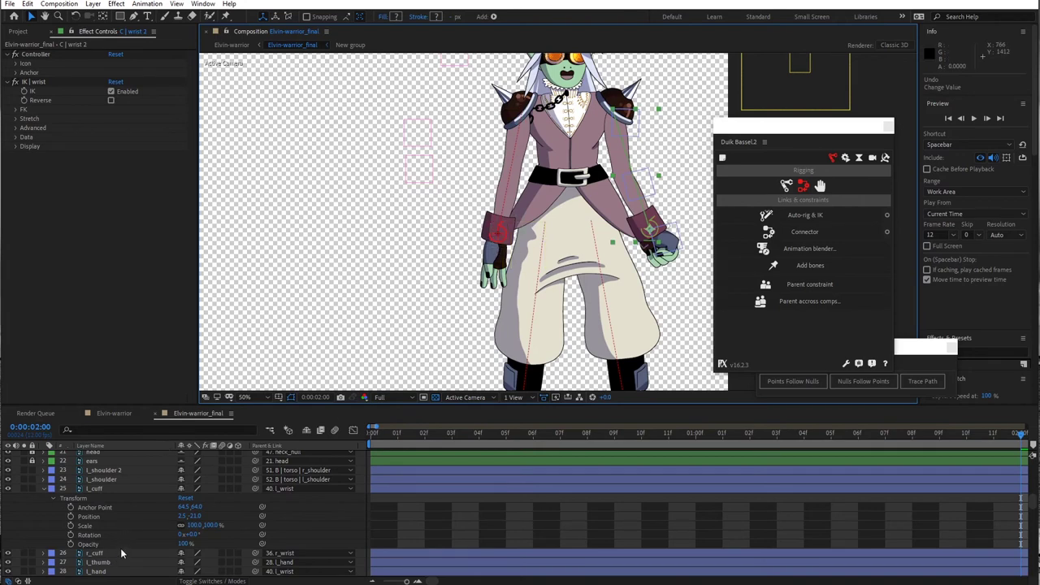
- Make the armline1 and armline2 elbow crease layers visible
scroll(113, 557, "down", 5)
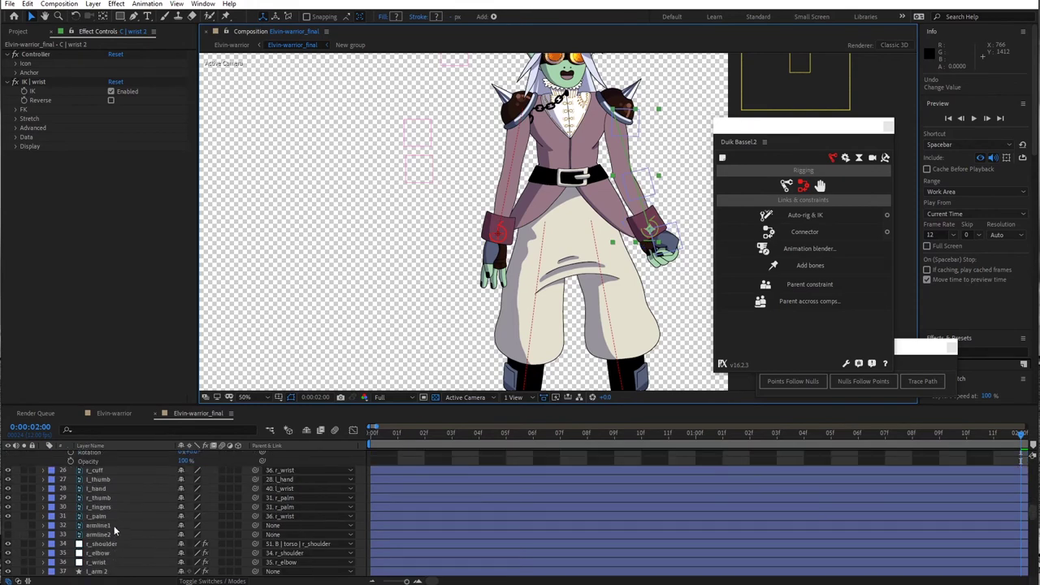
left_click(114, 525)
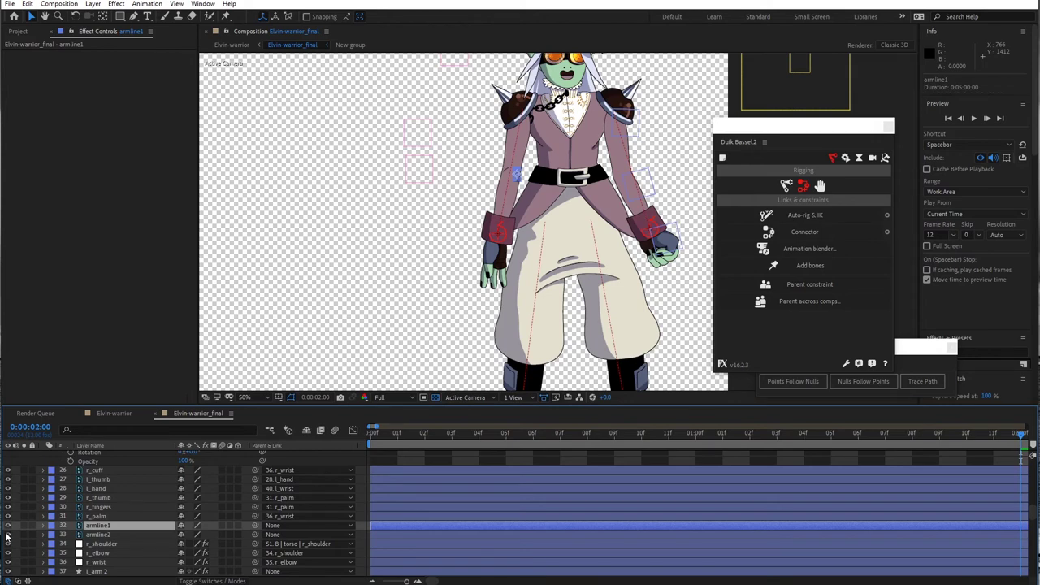
left_click(375, 233)
- Move armline1 to about 1270.3, 687.3 so the crease meets the inner outline of the sleeve at the elbow
scroll(463, 172, "up", 1)
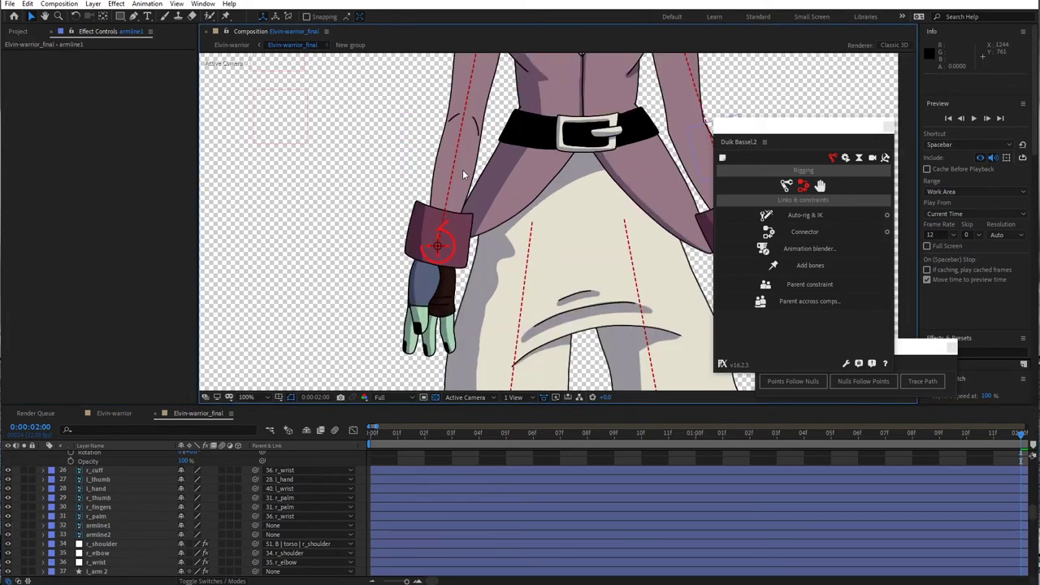
left_click_drag(487, 148, 509, 210)
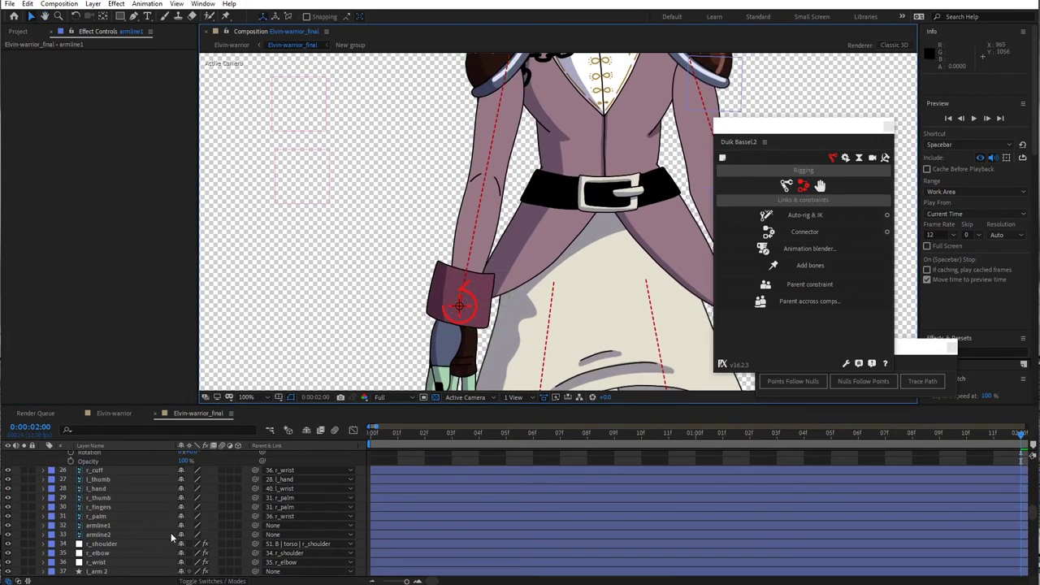
left_click(112, 527)
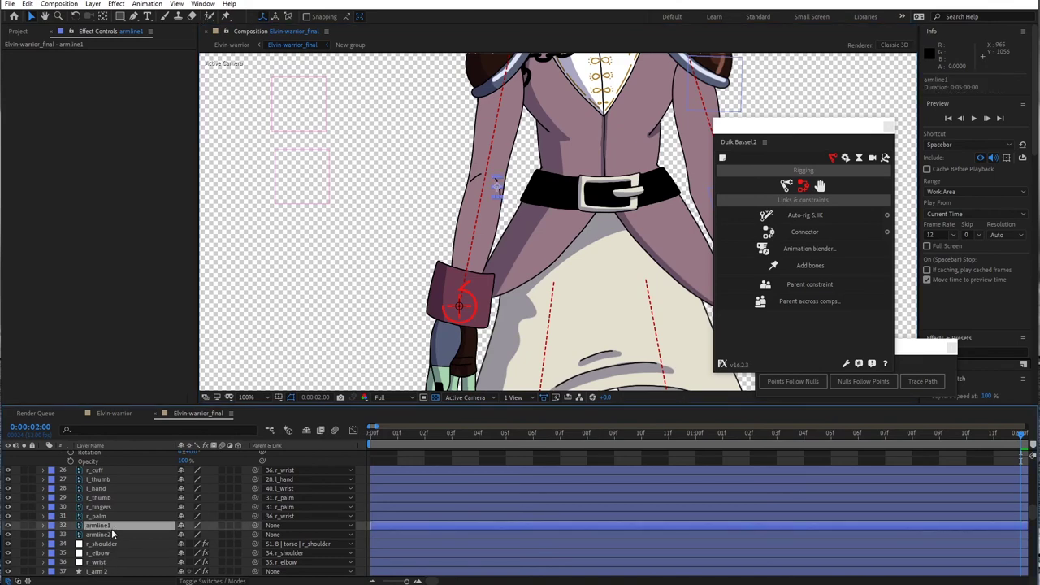
scroll(375, 242, "up", 2)
left_click_drag(327, 175, 460, 290)
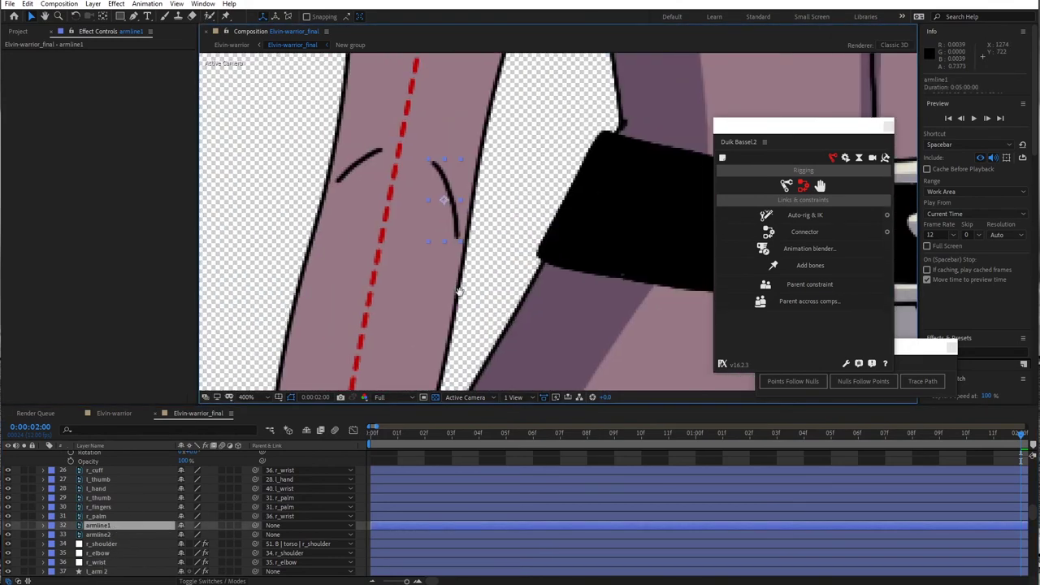
left_click_drag(447, 202, 453, 217)
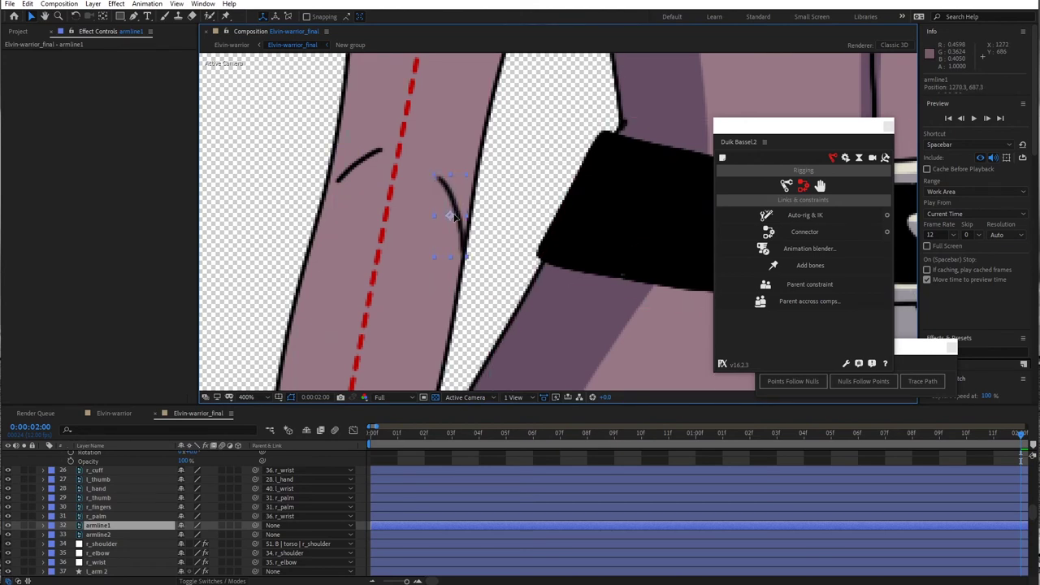
key("Return")
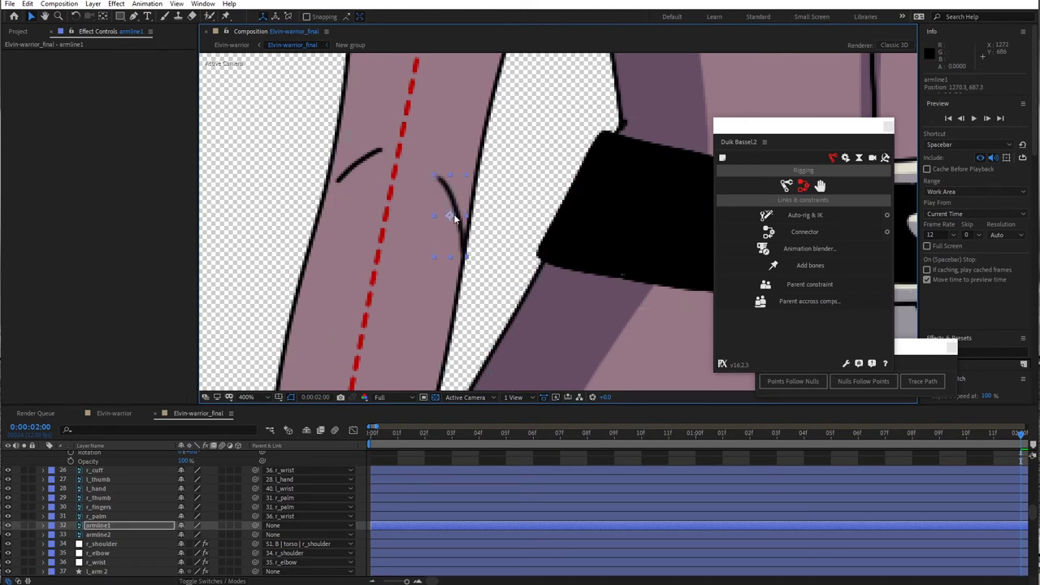
- Move armline2 to about 1218, 676.8 and rotate it counterclockwise to meet the sleeve's outer outline at the elbow
left_click(109, 534)
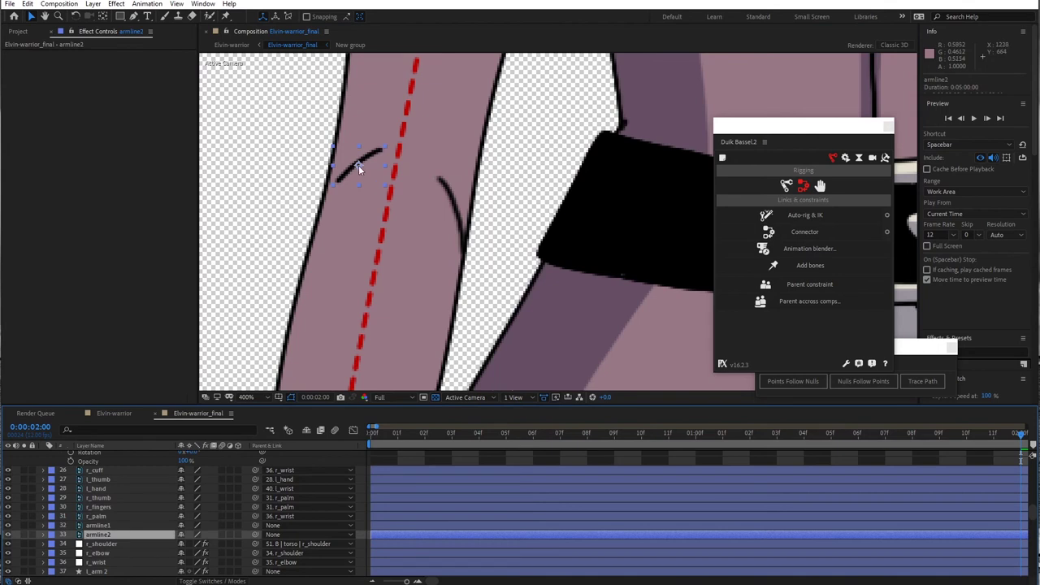
left_click_drag(359, 168, 354, 175)
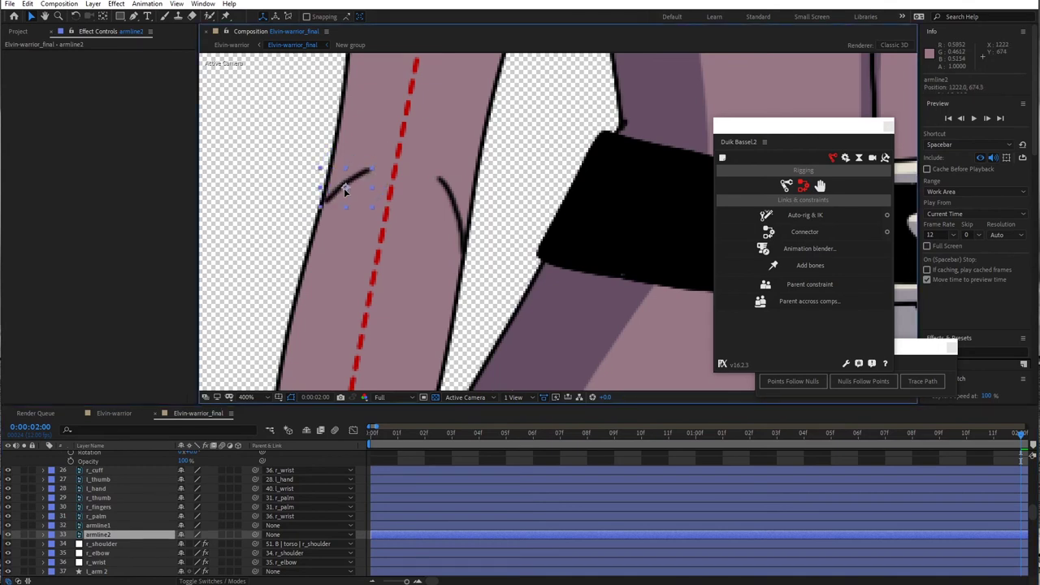
left_click_drag(344, 189, 342, 193)
key("Return")
key("w")
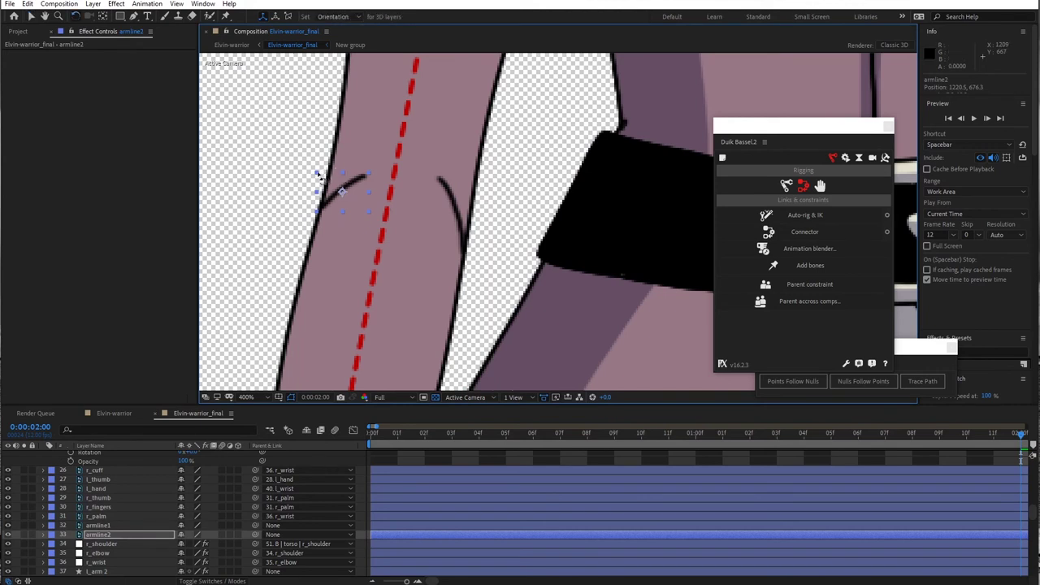
left_click_drag(317, 181, 337, 193)
key("v")
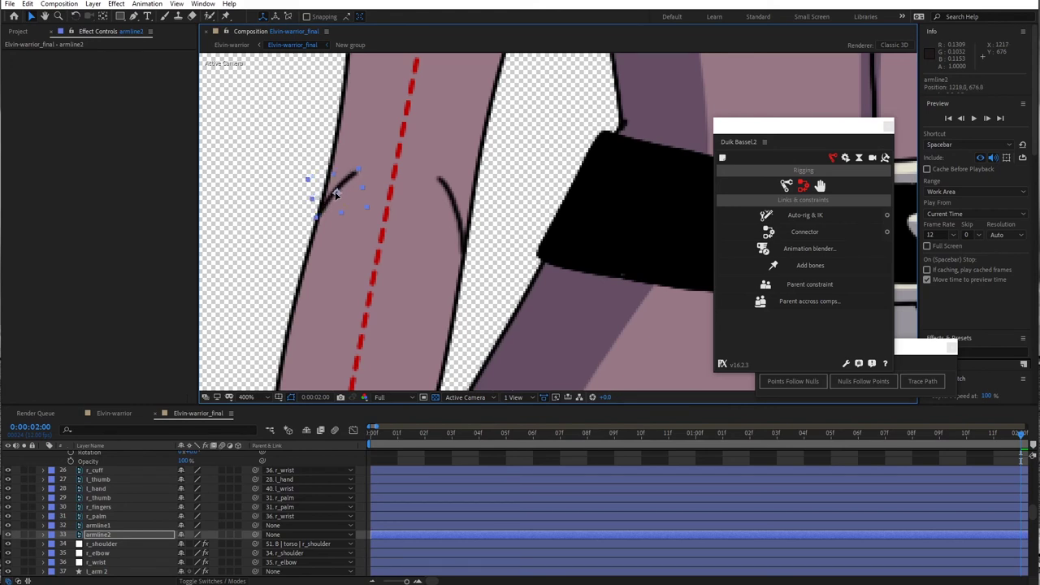
- Parent armline1 and armline2 to the l_elbow null
key("comma")
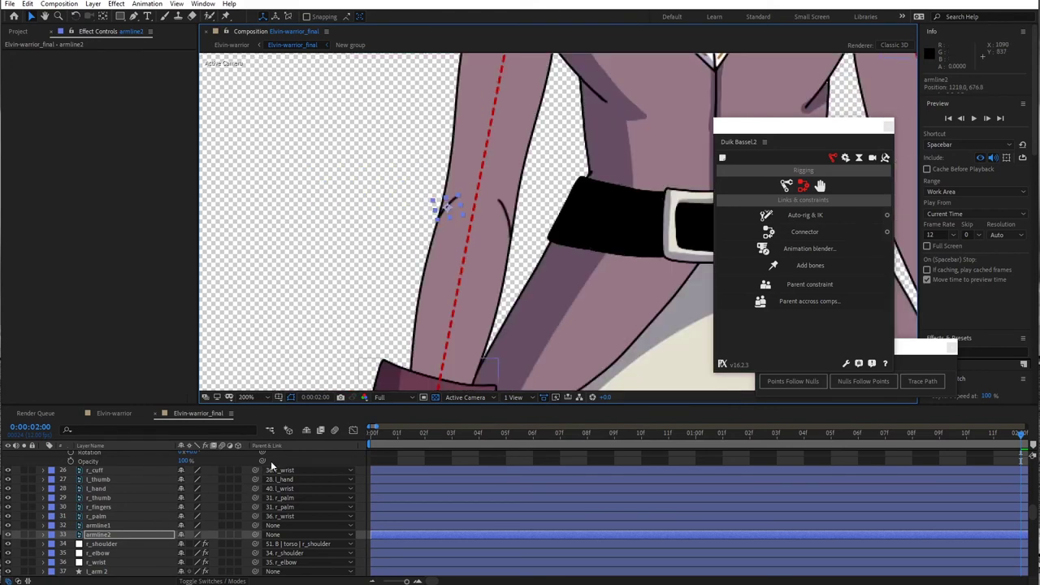
left_click(127, 526)
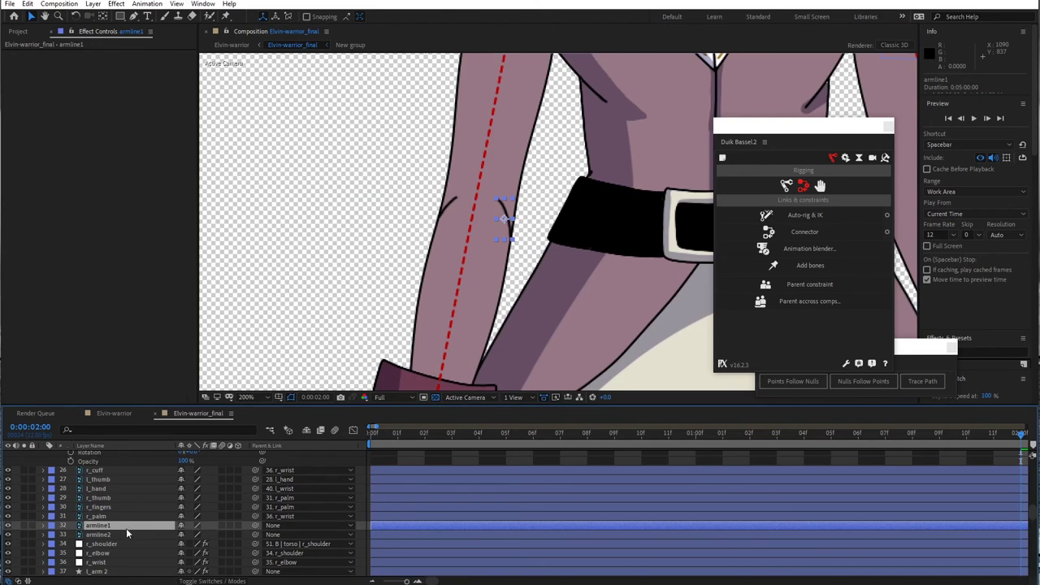
left_click(125, 533, "shift")
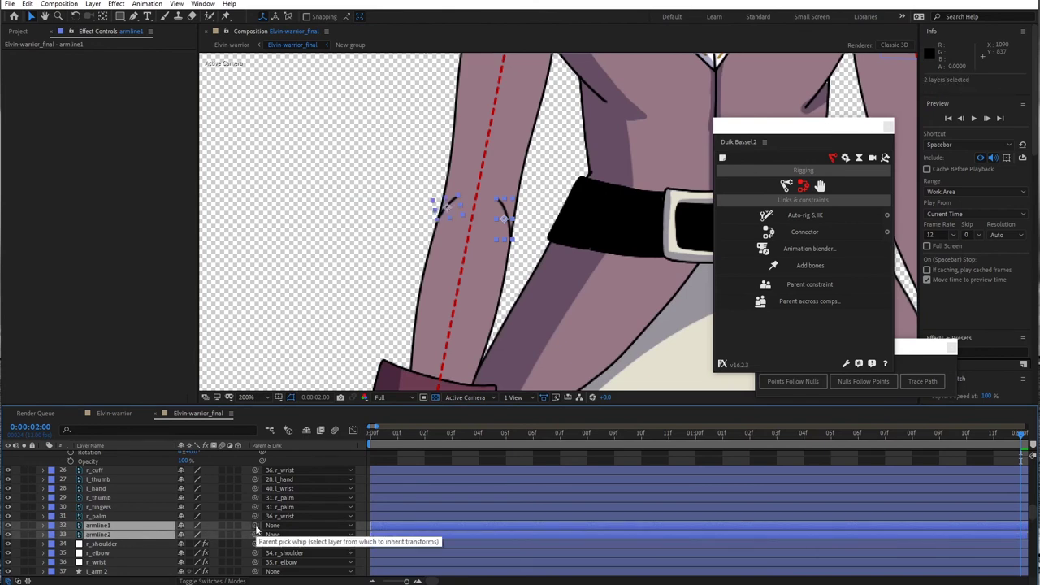
scroll(256, 529, "down", 1)
left_click_drag(255, 498, 122, 562)
scroll(349, 266, "down", 2)
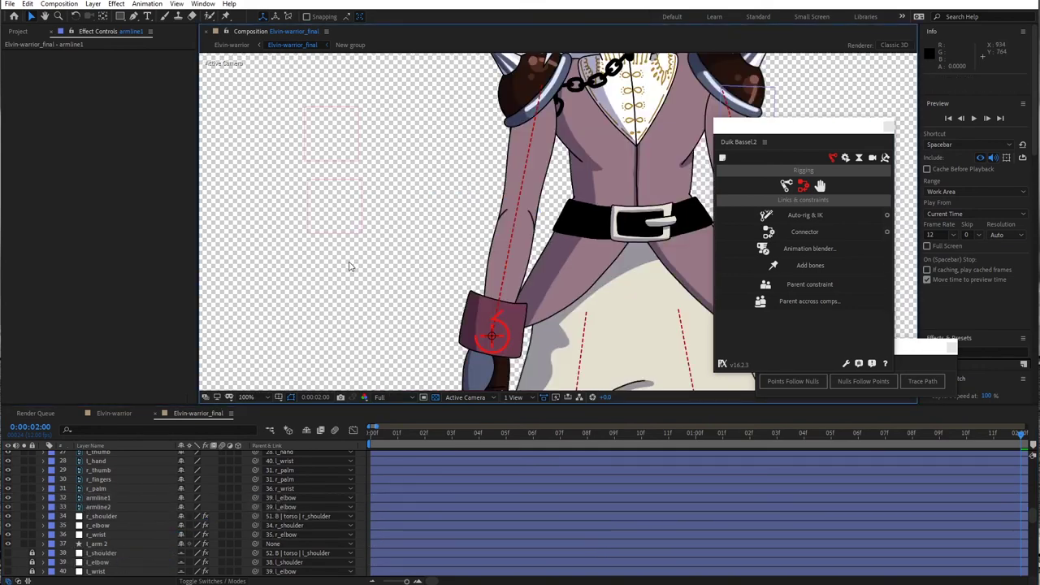
- Hide armline1 and test-bend the arm with the C | wrist controller, returning the arm to its resting pose
scroll(349, 267, "down", 1)
left_click_drag(526, 276, 488, 252)
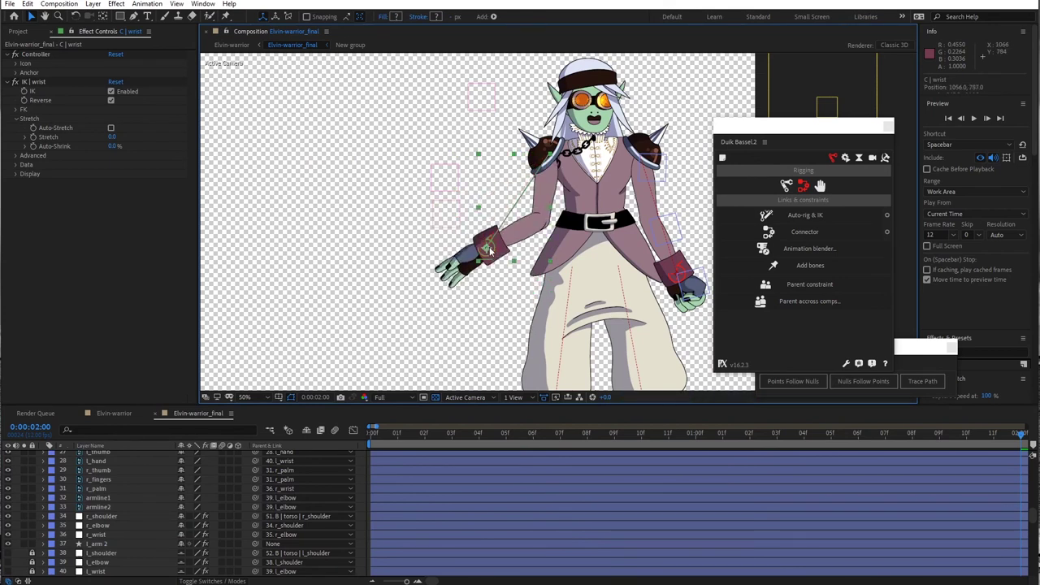
key("ctrl+z")
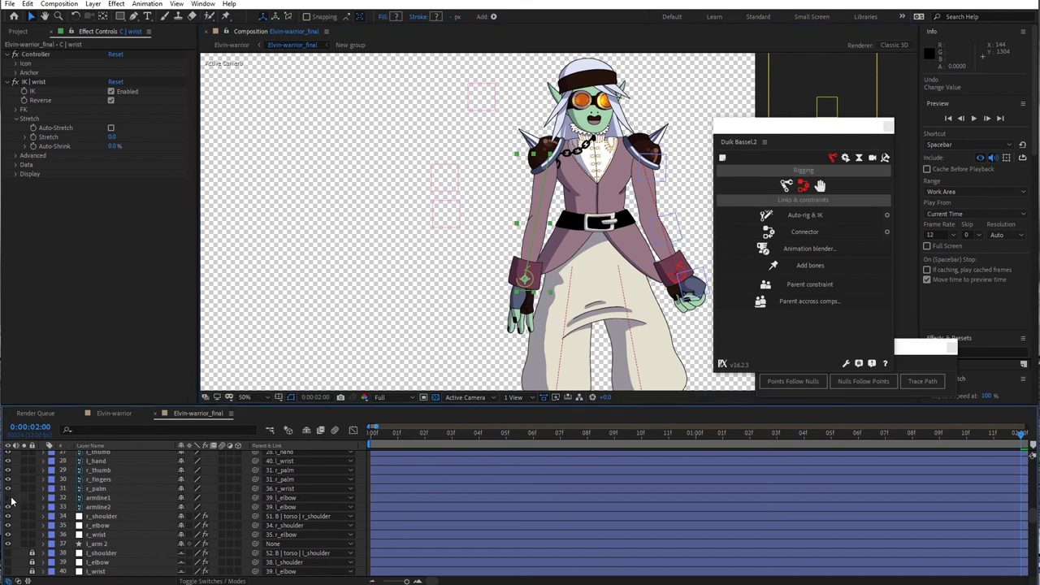
left_click_drag(526, 280, 516, 238)
left_click_drag(467, 216, 464, 210)
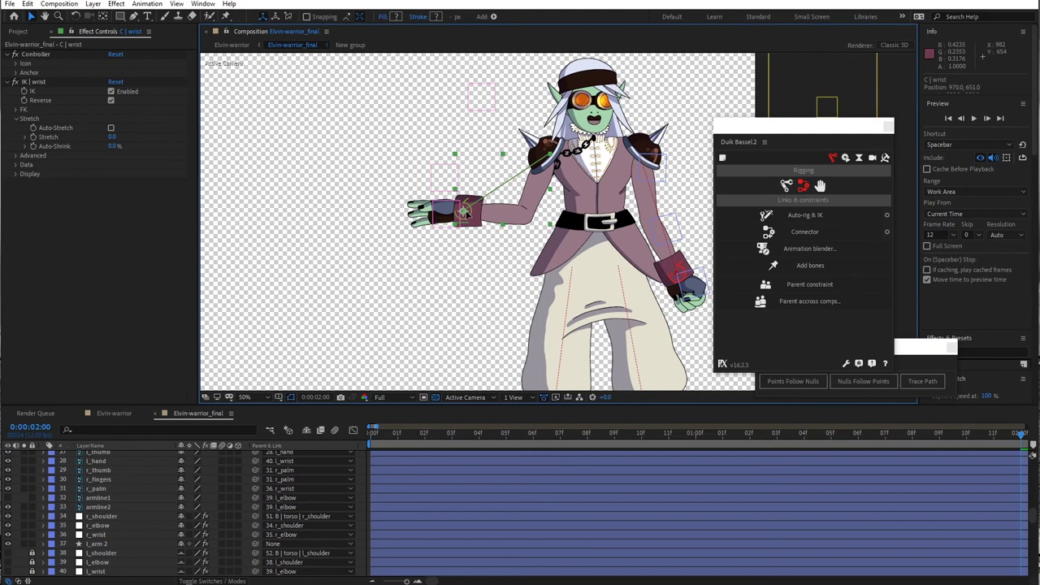
left_click_drag(465, 214, 518, 301)
- Duplicate armline1 and armline2, place armline3 directly below armline4 in the layer order, and make armline4 visible
left_click(111, 499)
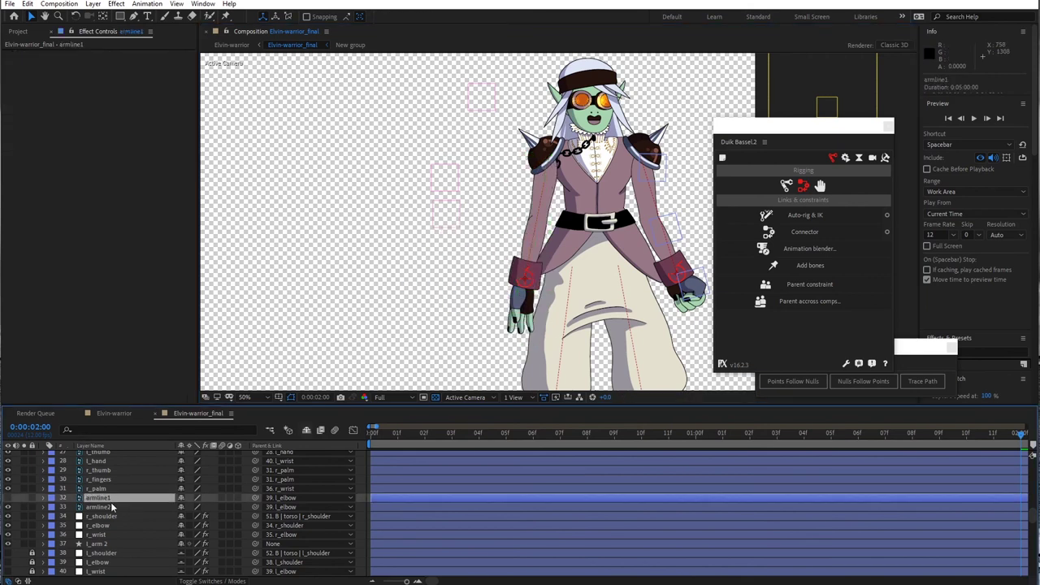
left_click(112, 507, "shift")
key("ctrl+d")
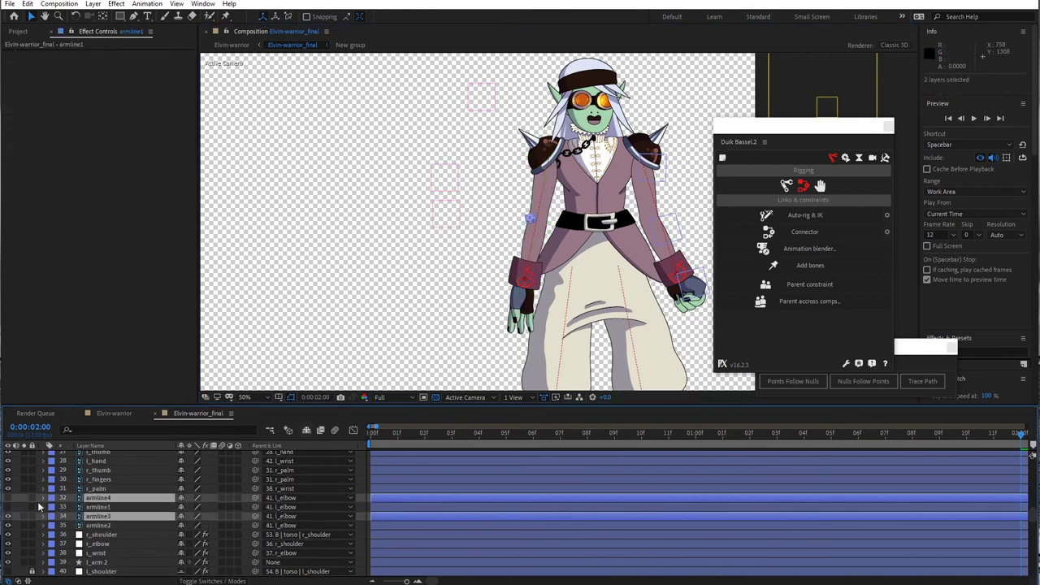
mouse_move(104, 504)
left_mouse_down()
mouse_move(102, 494)
mouse_move(104, 528)
mouse_move(103, 500)
left_mouse_up()
left_click(8, 498)
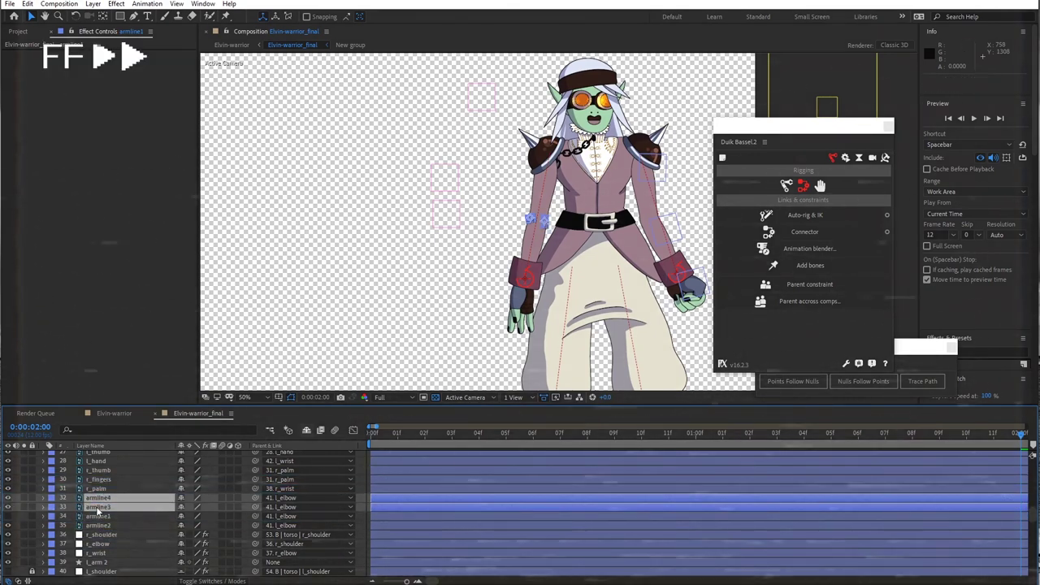
- Move the armline3 and armline4 copies to the opposite elbow and flip them horizontally
scroll(558, 220, "up", 1)
left_click_drag(557, 223, 626, 226)
right_click(629, 220)
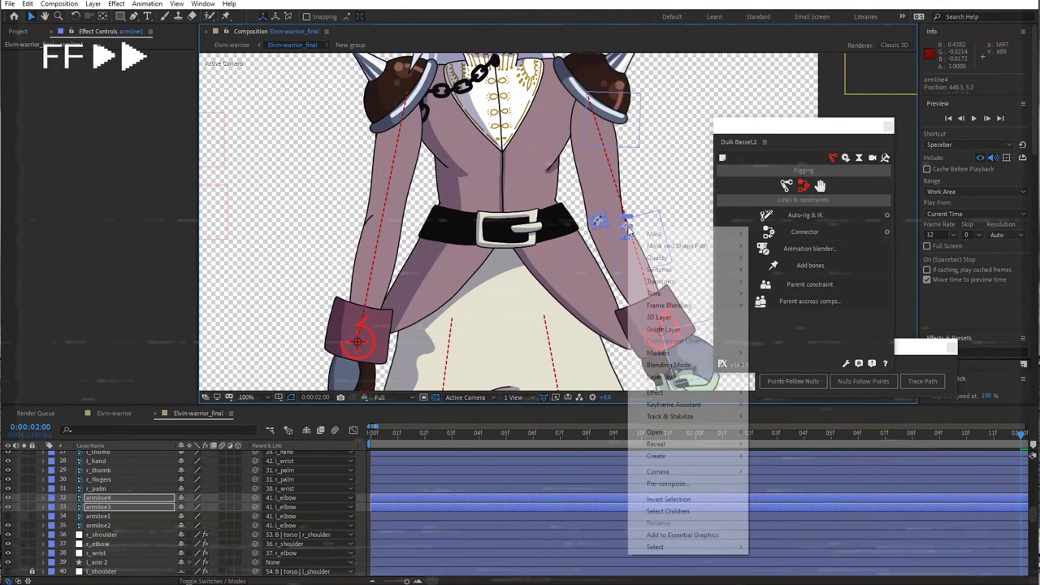
mouse_move(671, 281)
left_click(792, 372)
left_click(594, 230)
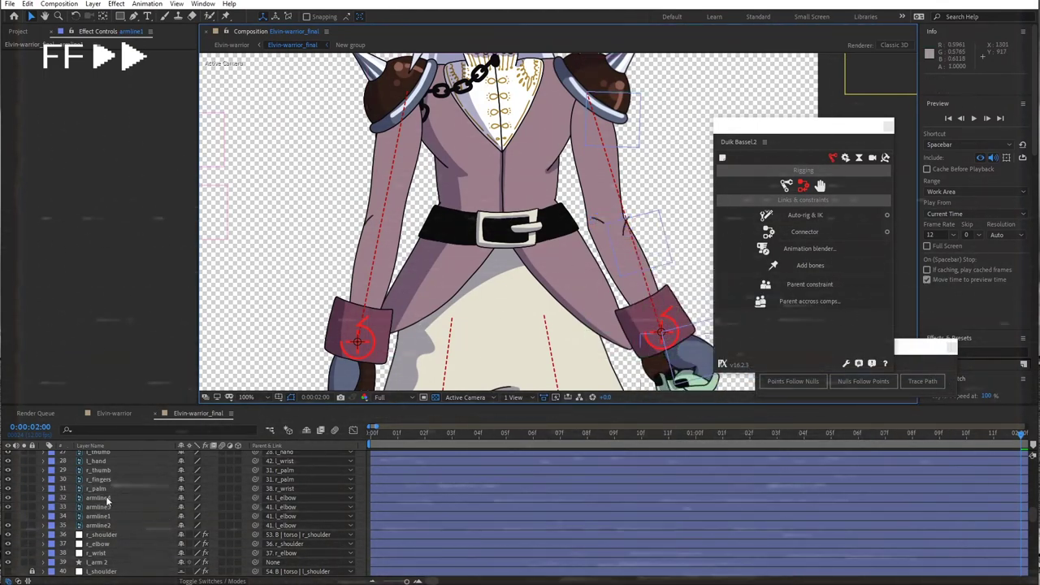
- Shift armline3 to the sleeve's outer edge at the elbow and straighten that arm by moving the C | wrist 2 controller inward
left_click_drag(597, 221, 621, 221)
left_click_drag(659, 332, 624, 345)
left_click(98, 506)
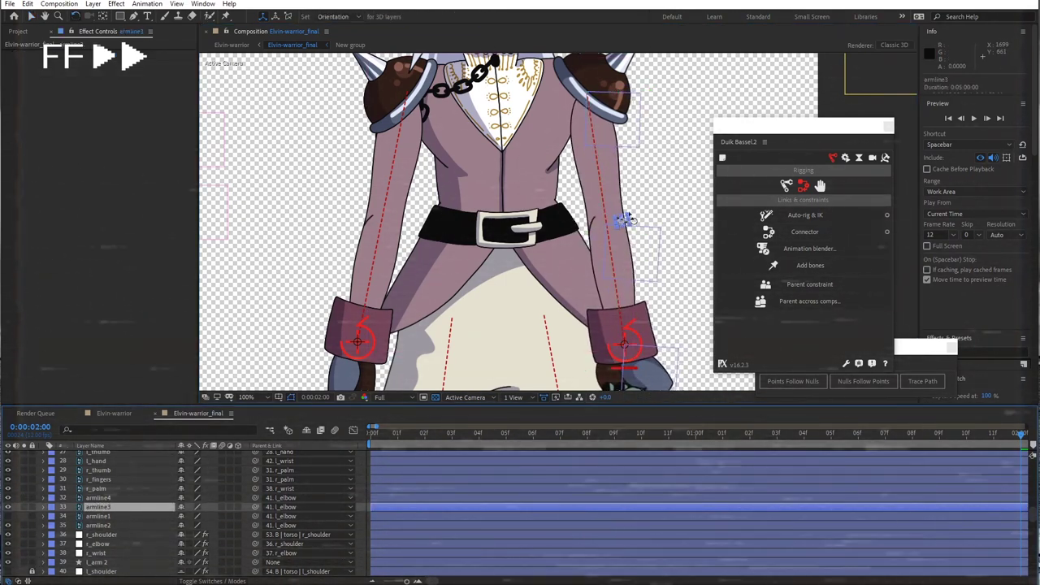
- Parent armline3 and armline4 to the r_elbow null and hide armline4, leaving armline3 visible
left_click(101, 507)
left_click(99, 498, "shift")
left_click_drag(255, 497, 101, 544)
left_click(7, 507)
left_click(96, 488)
left_click(7, 507)
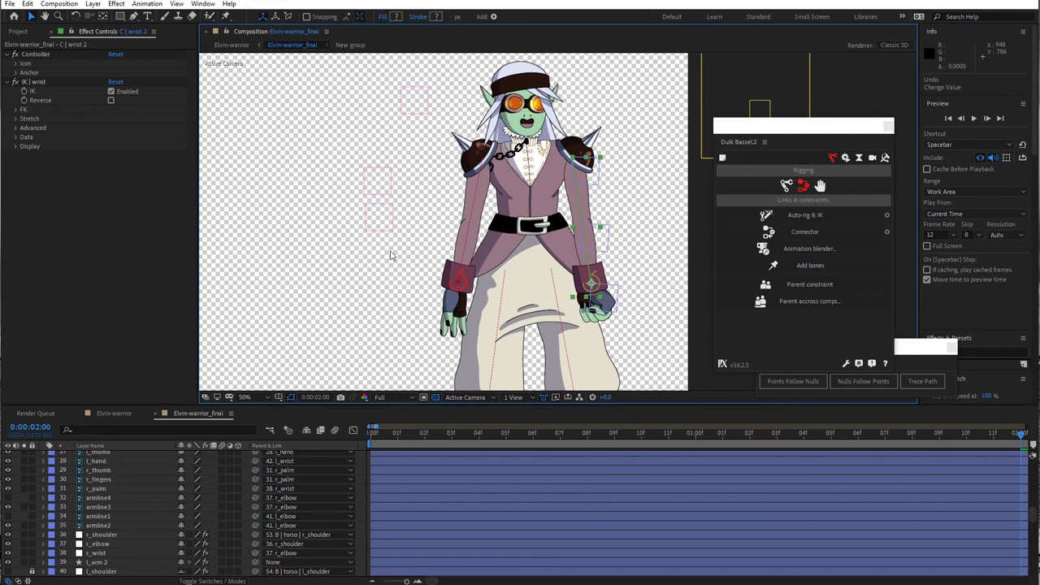
left_click(631, 266)
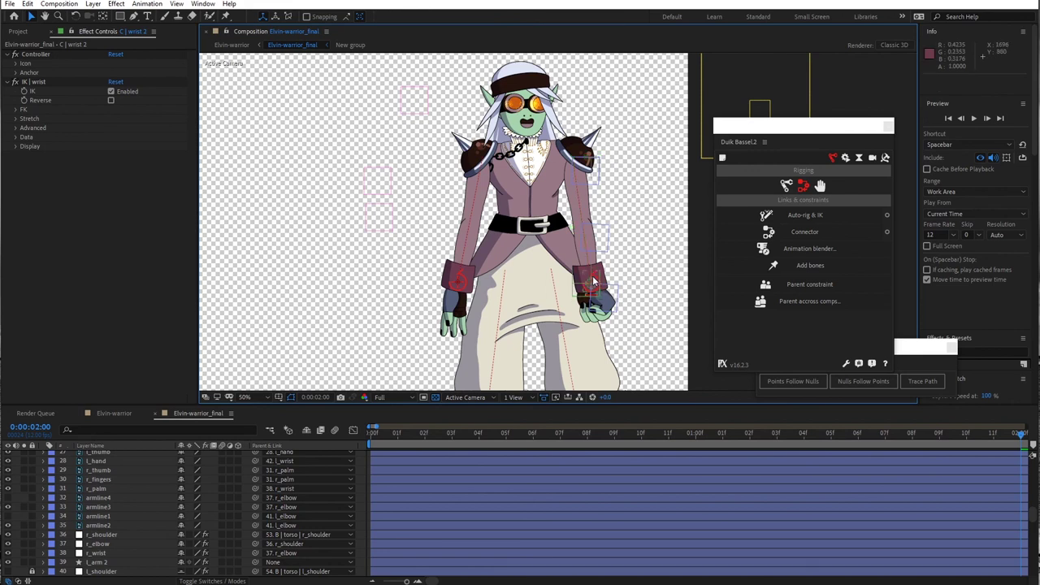